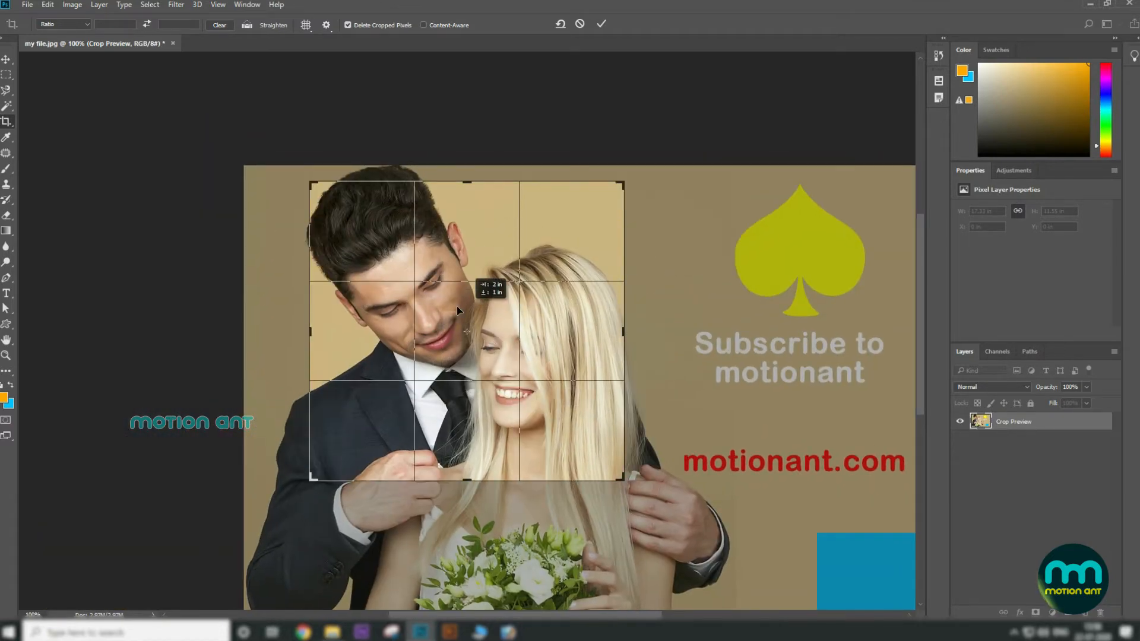
- Try repositioning, enlarging and rotating the photo within the crop frame around the couple, and cancel the crop
drag(640, 174, 560, 259)
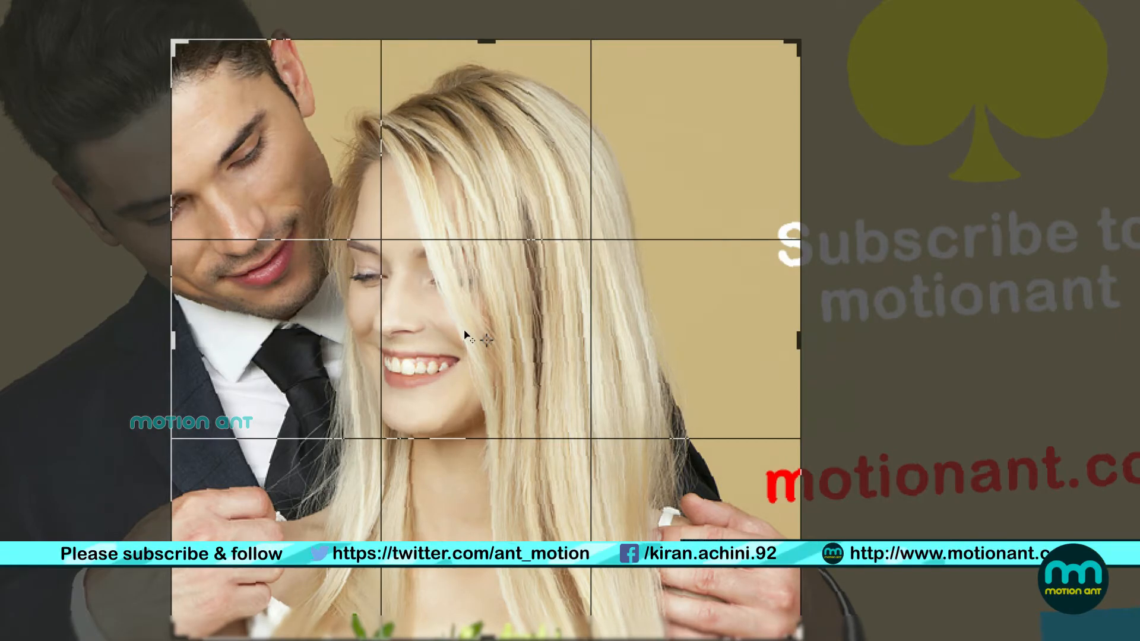
drag(712, 102, 805, 43)
drag(626, 179, 626, 180)
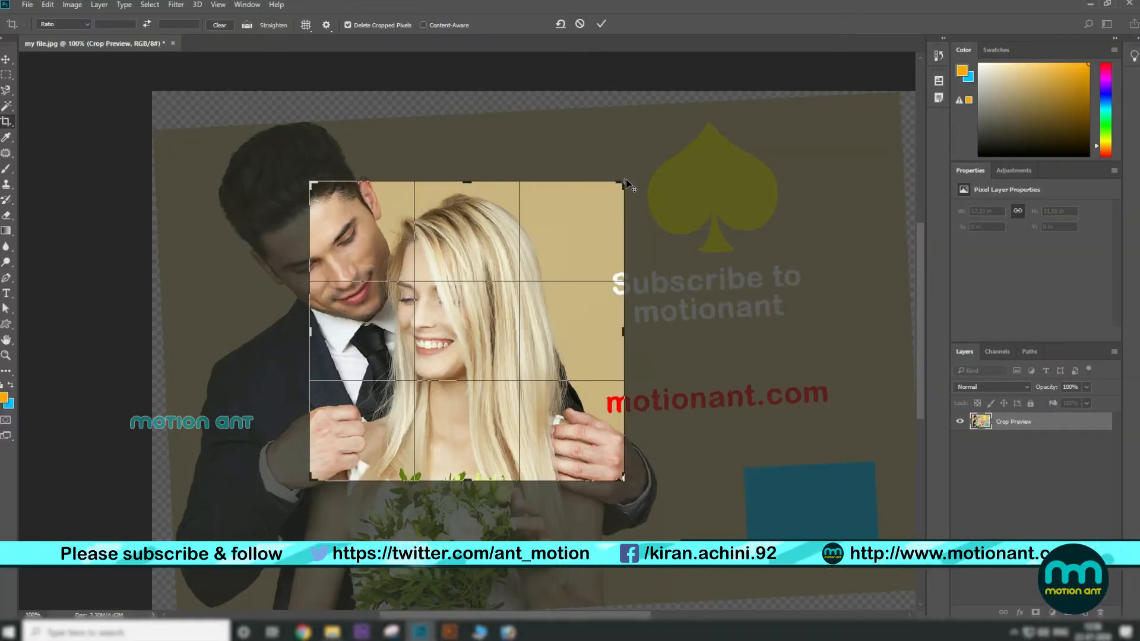
drag(201, 380, 210, 240)
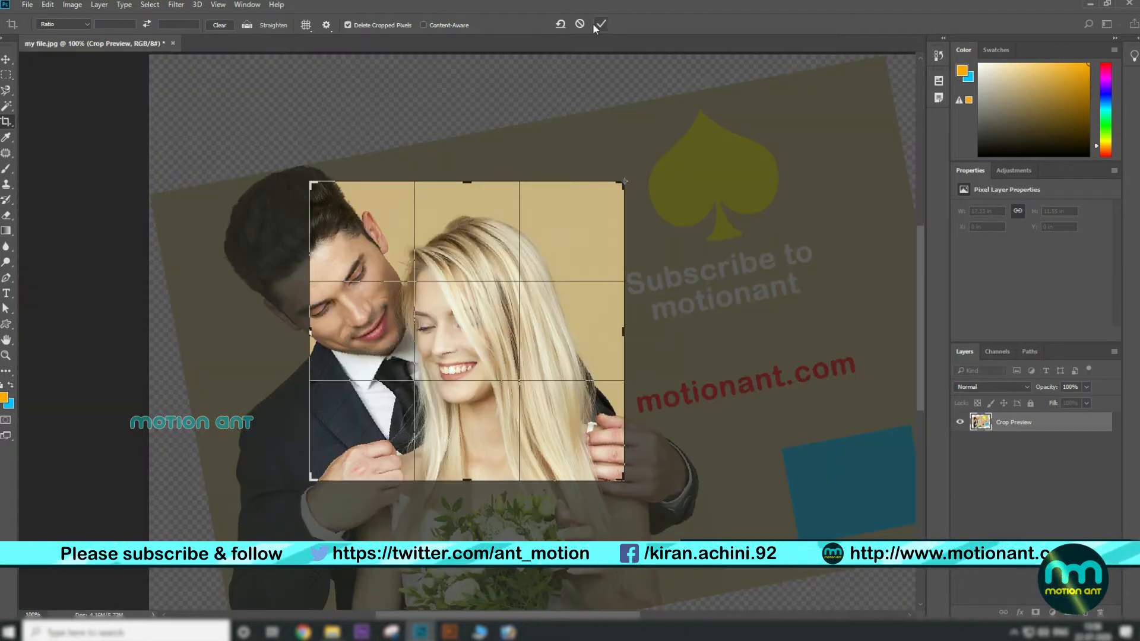
click(579, 25)
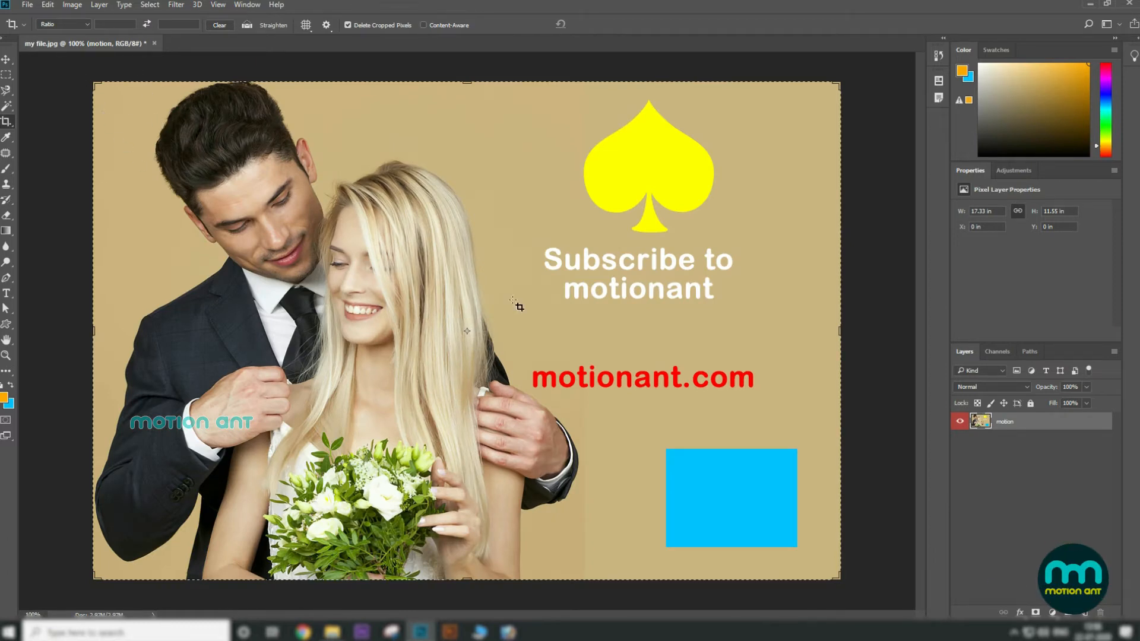
- Try cropping the photo to an area about 4.58 × 5.69 in around the spade and its subscribe text, and undo it
right_click(6, 121)
click(44, 127)
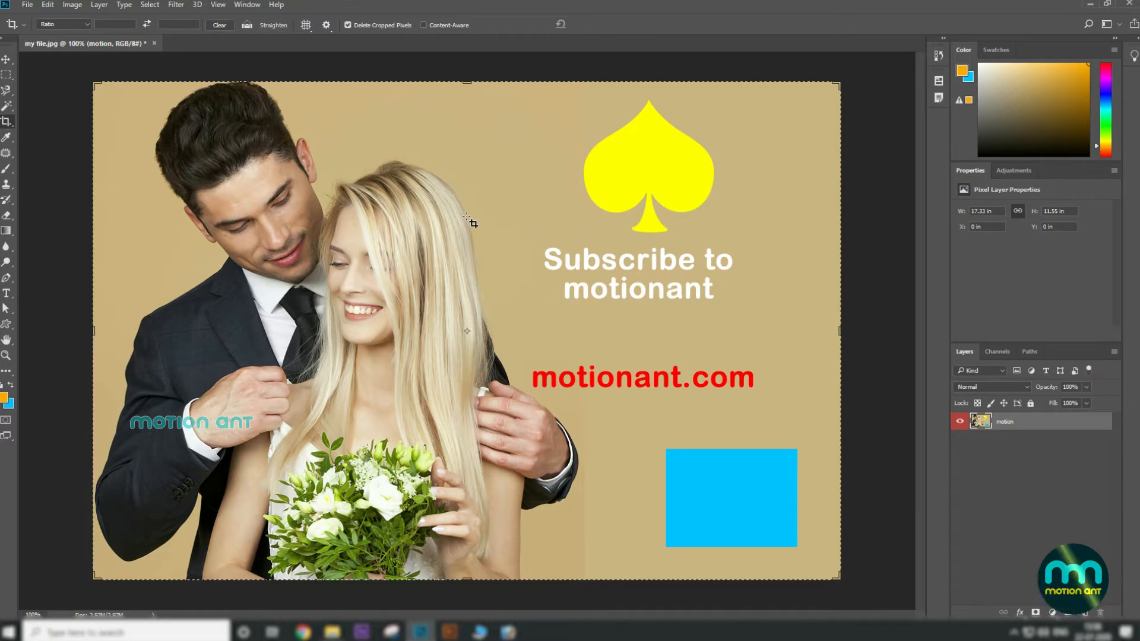
drag(355, 150, 535, 389)
drag(511, 307, 459, 327)
key(Return)
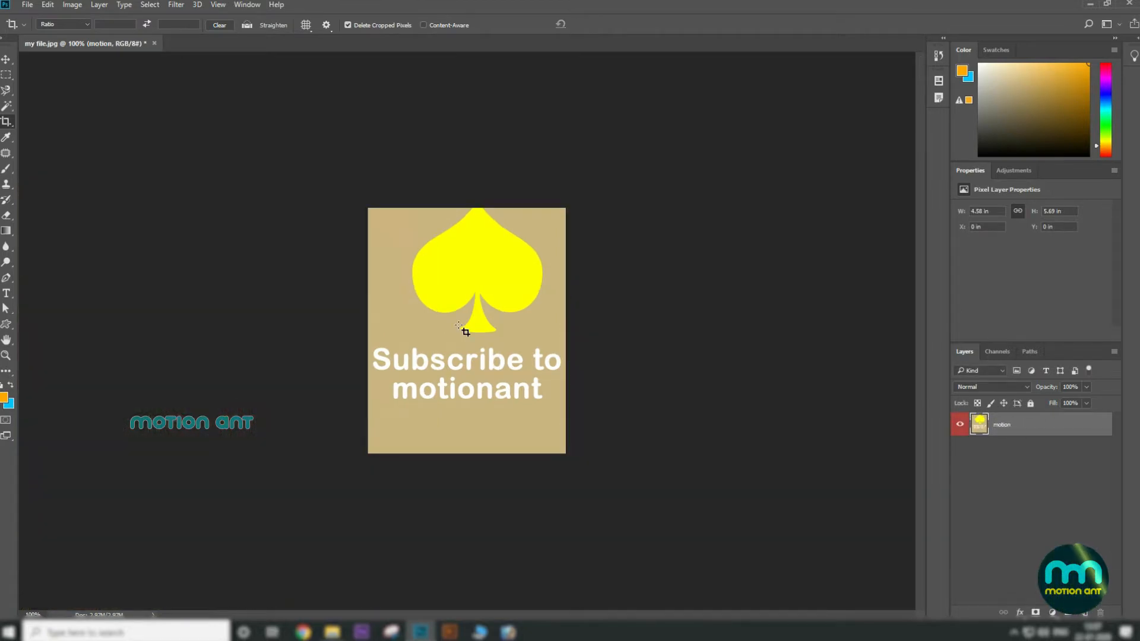
key(ctrl+z)
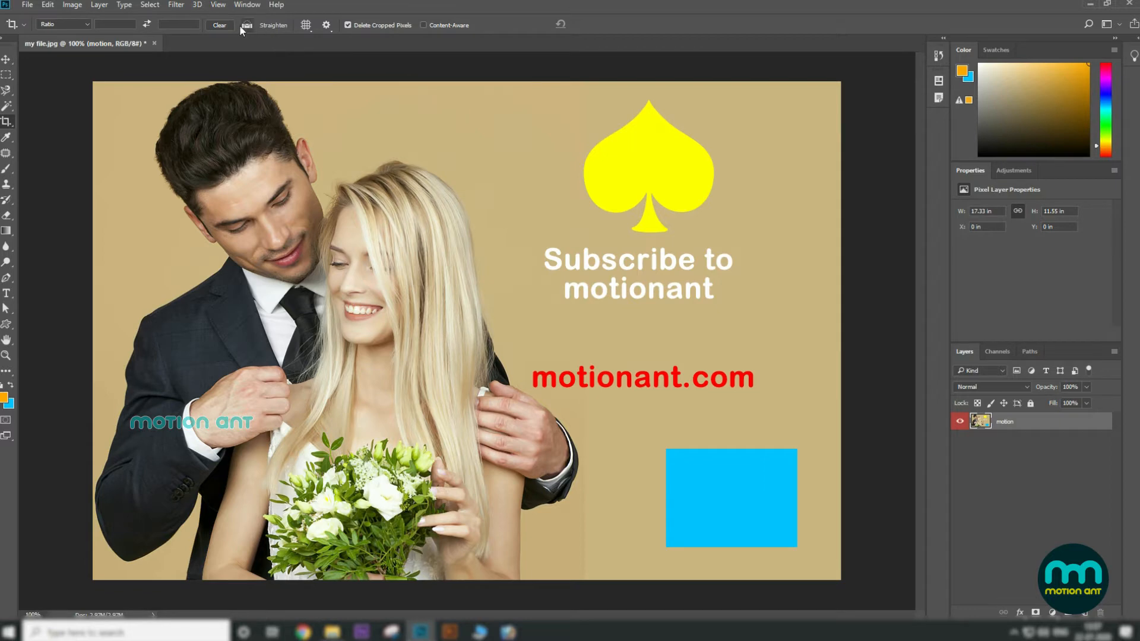
- Rotate the motion layer about 15° clockwise with Free Transform
click(7, 65)
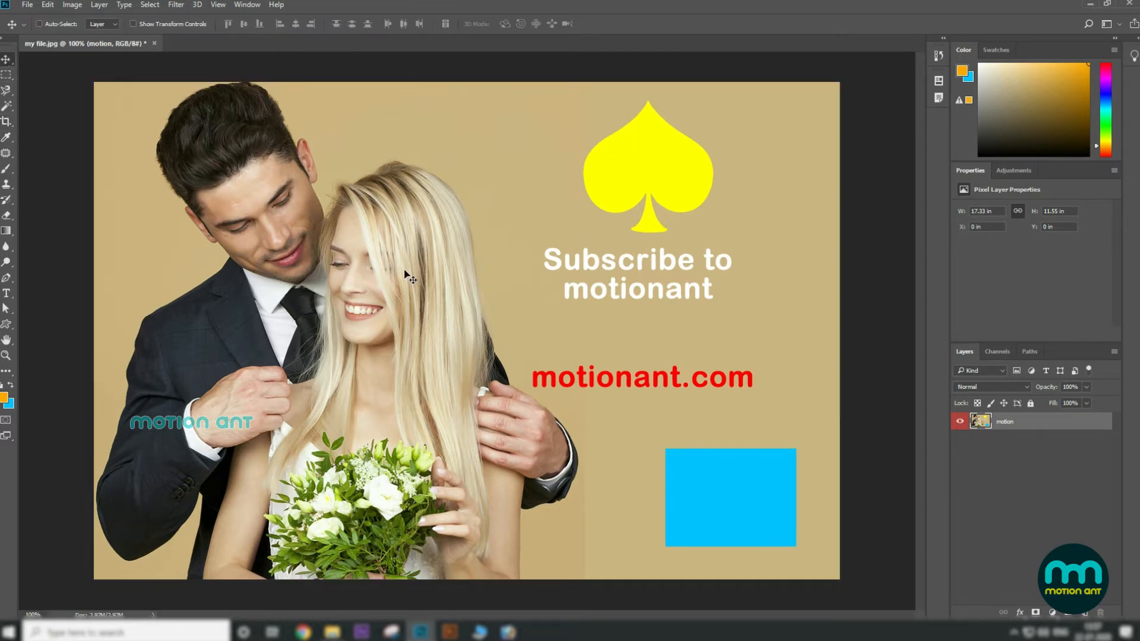
key(ctrl+minus)
key(ctrl+t)
drag(751, 150, 768, 236)
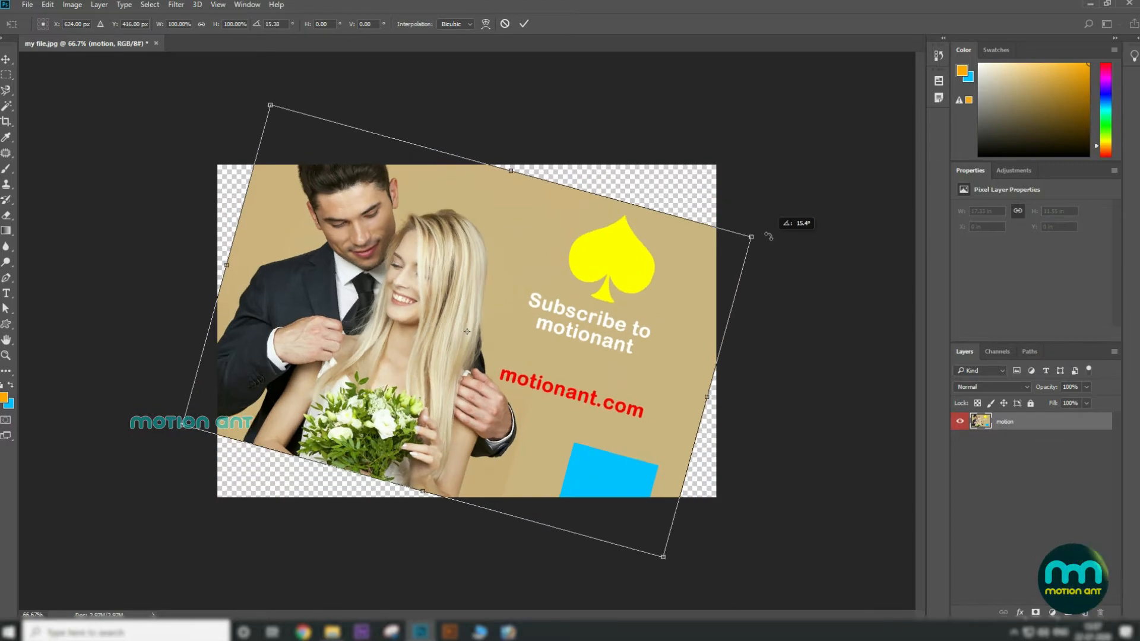
key(Return)
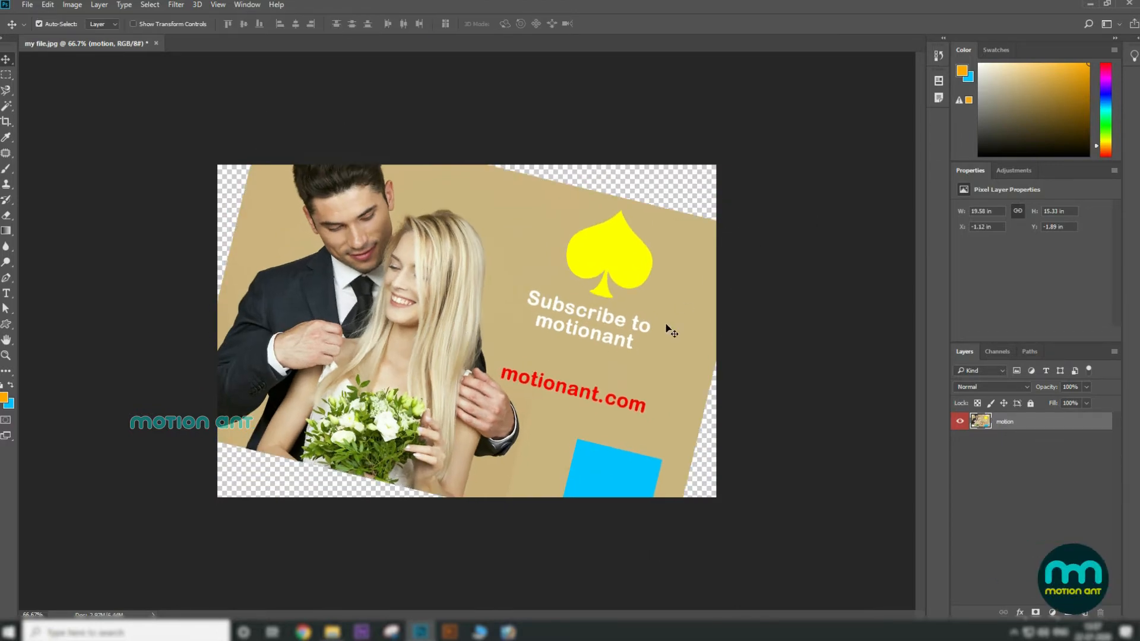
- Scale the motion layer up to about 153% and reposition it so the couple fills the canvas
key(ctrl+t)
drag(750, 110, 880, 84)
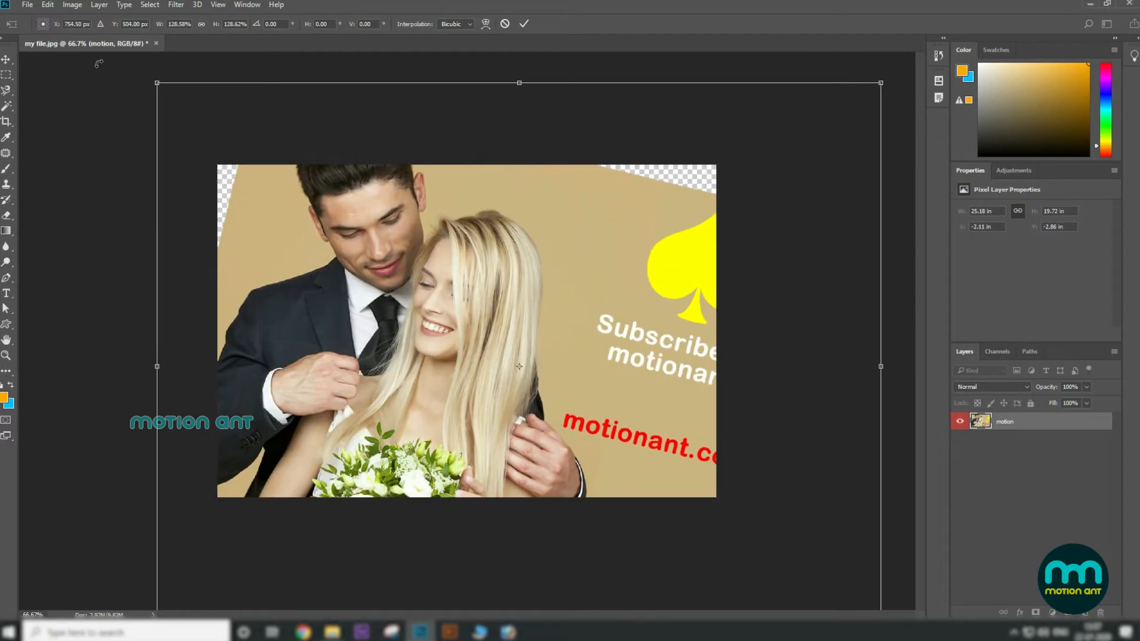
drag(155, 81, 90, 48)
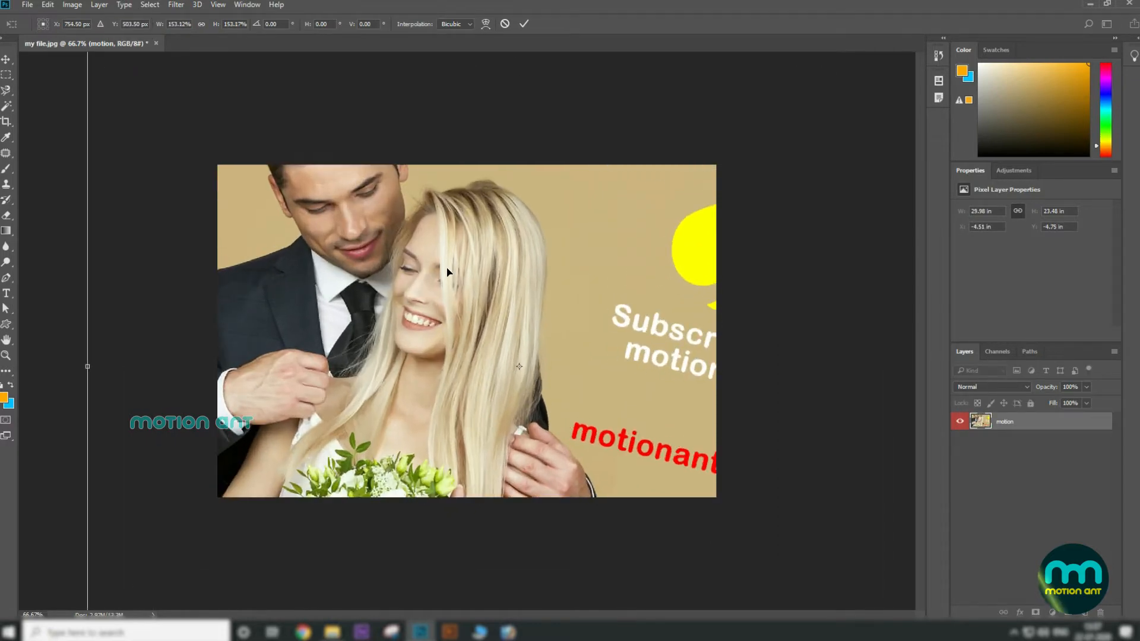
key(Return)
drag(447, 272, 484, 298)
- Rotate the enlarged motion layer about another 15° clockwise and shift it down to show the man's hair
key(ctrl+t)
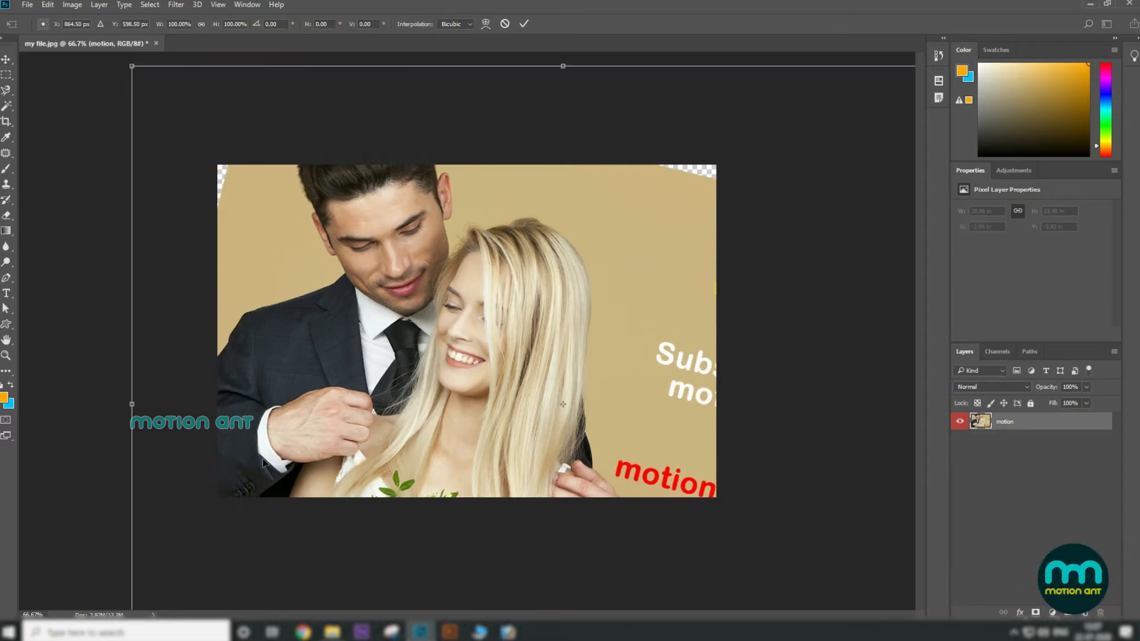
drag(101, 121, 157, 45)
key(Return)
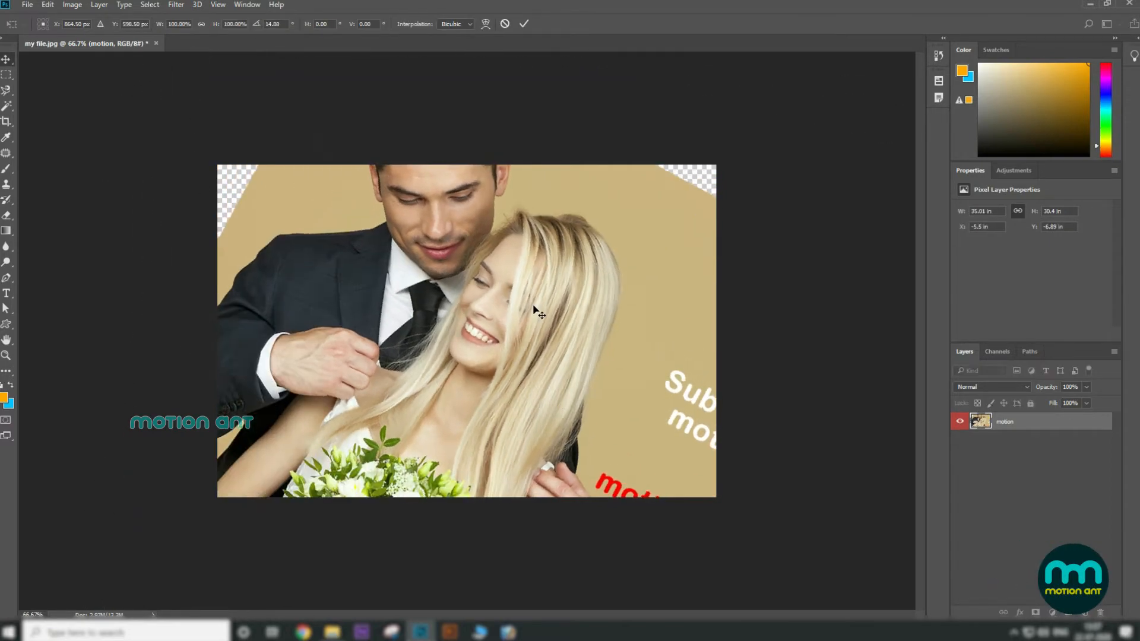
drag(600, 327, 598, 330)
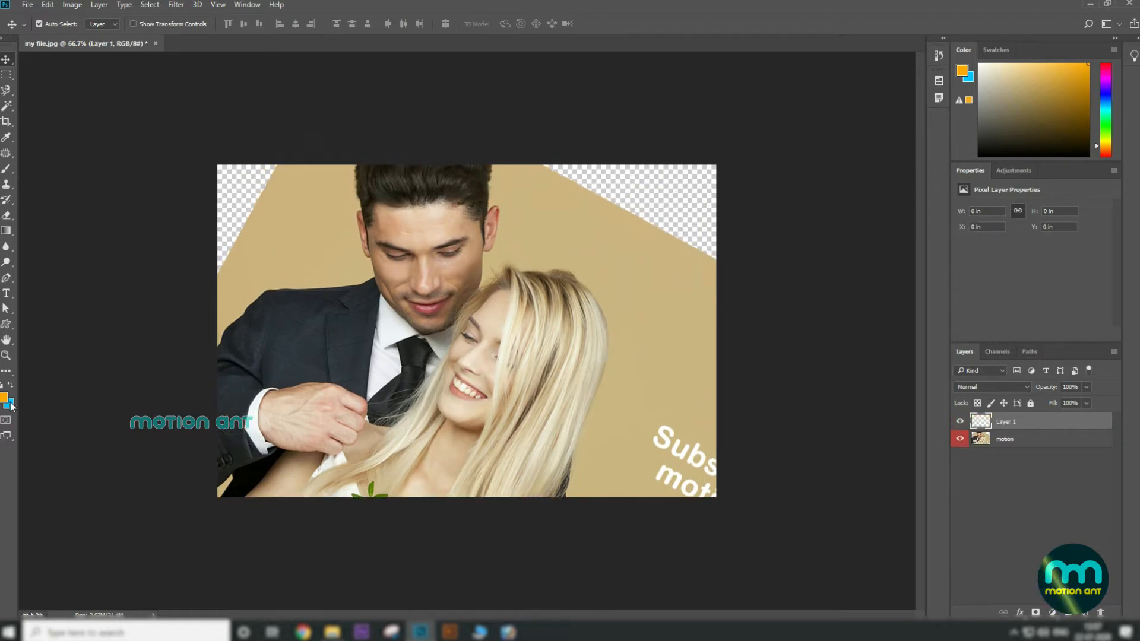
- Fill Layer 1 with the photo's beige background color ccb27f and place it beneath the motion layer
click(4, 397)
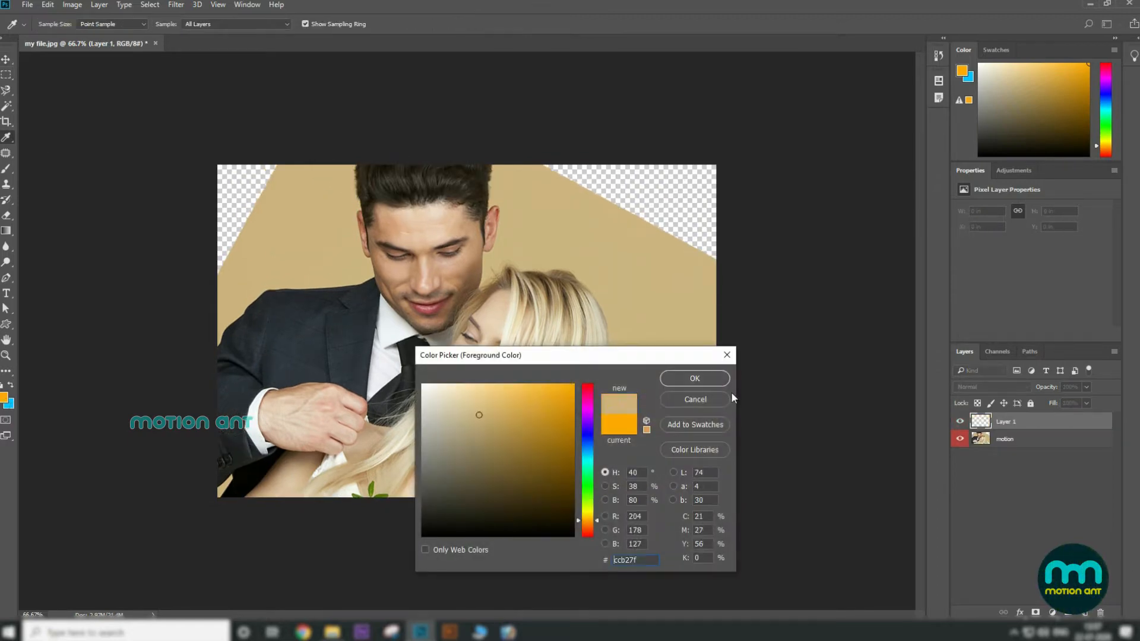
click(694, 378)
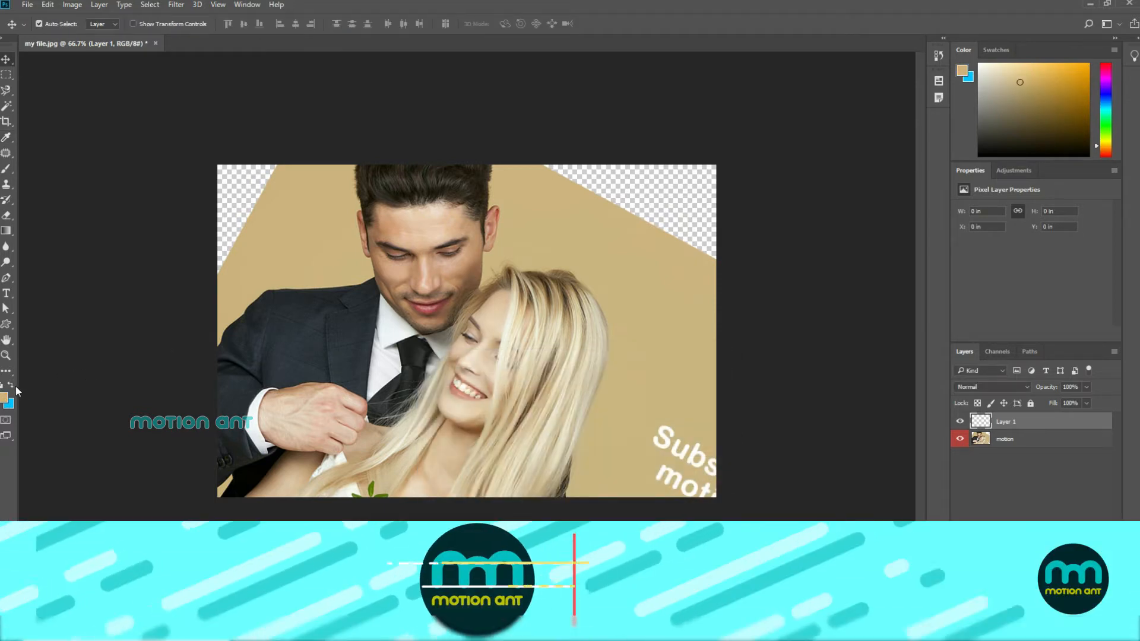
click(11, 385)
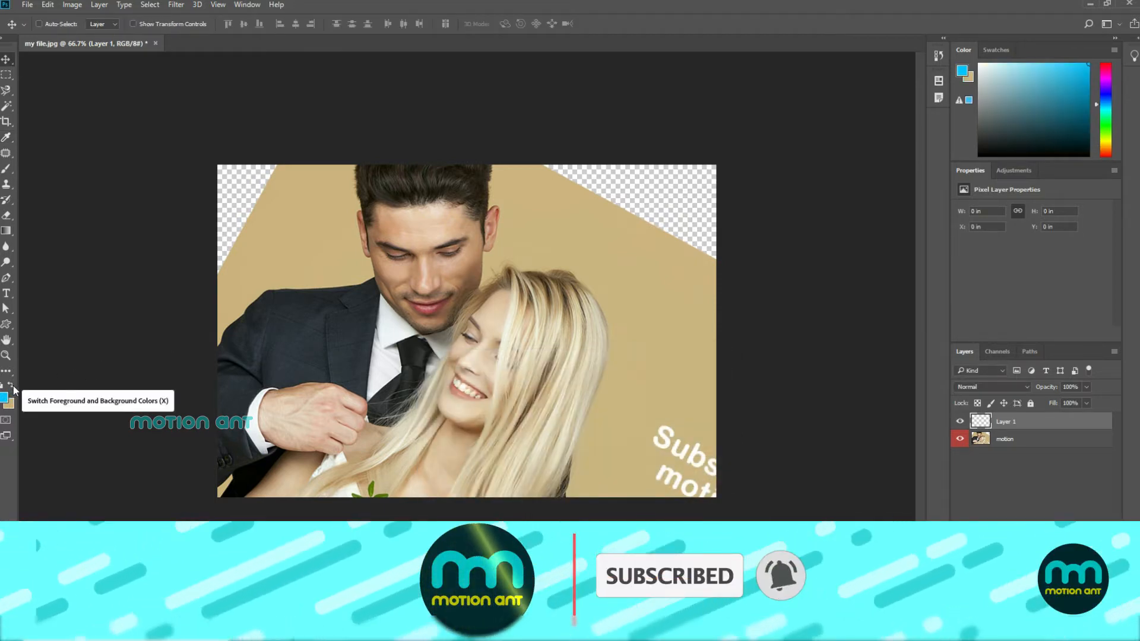
key(ctrl+BackSpace)
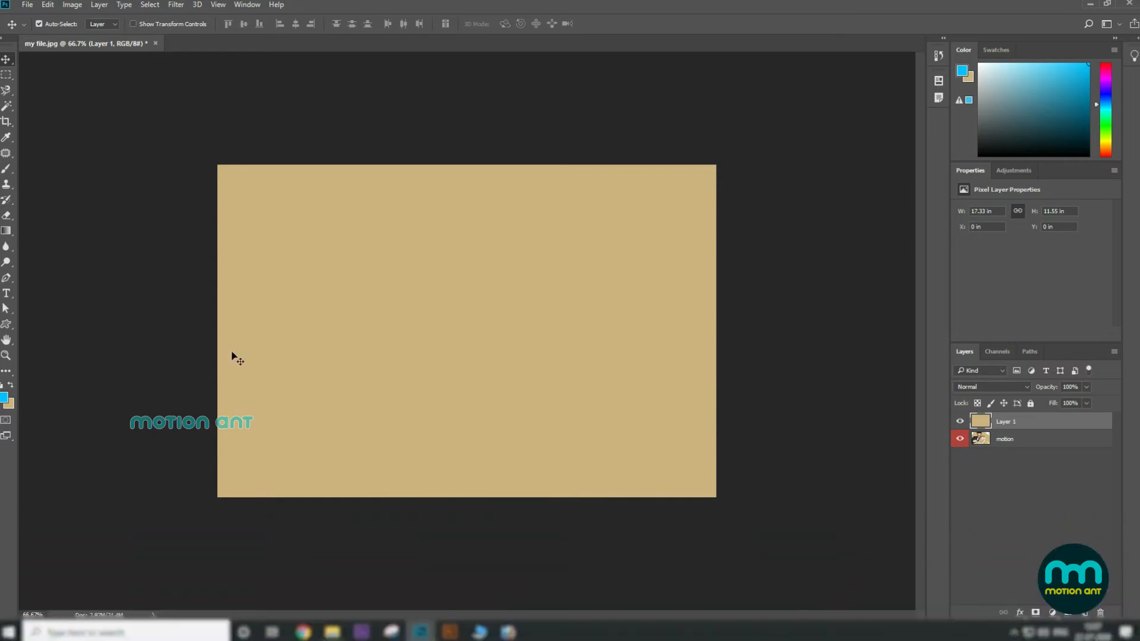
drag(1053, 427, 1043, 453)
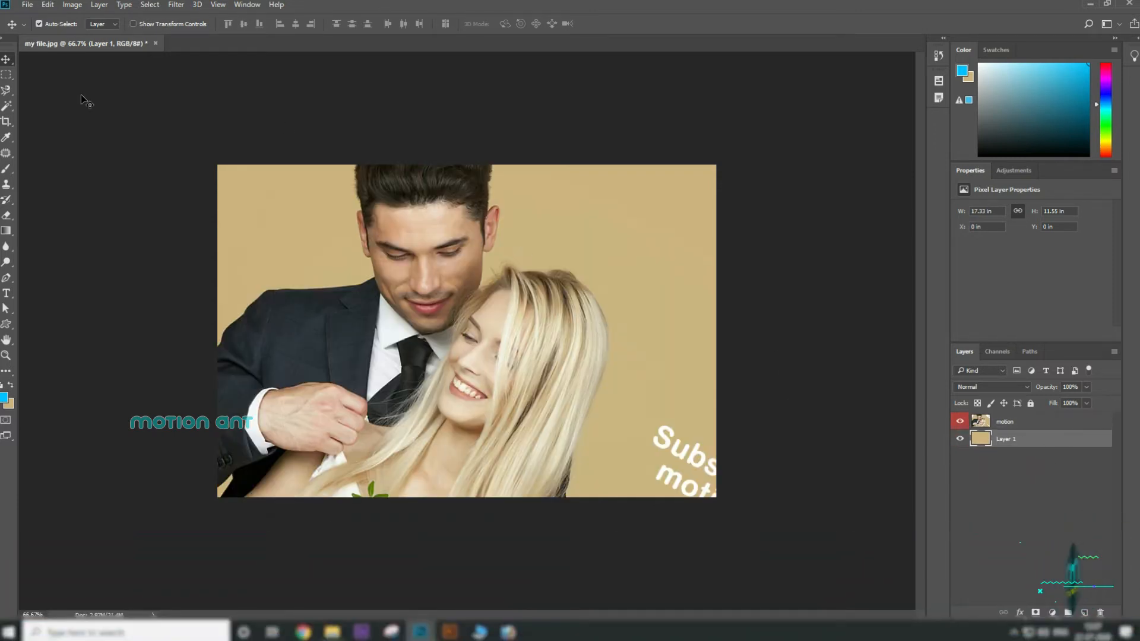
- Try to straighten the tilted photo with the Crop tool's Straighten option, using a slanted reference line across the couple
click(8, 123)
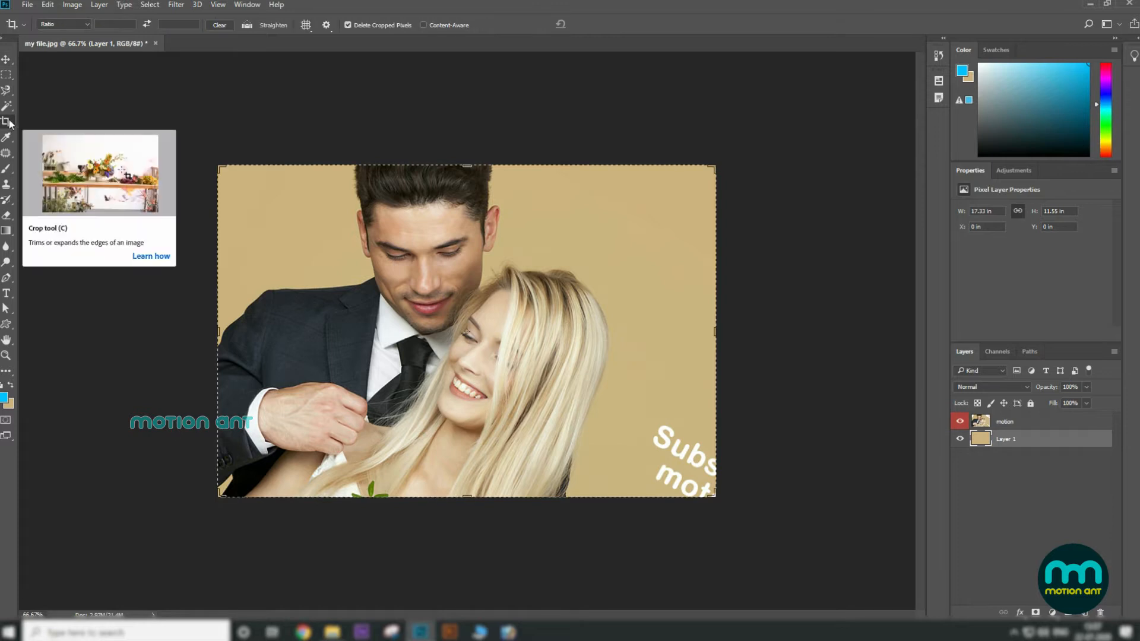
click(269, 26)
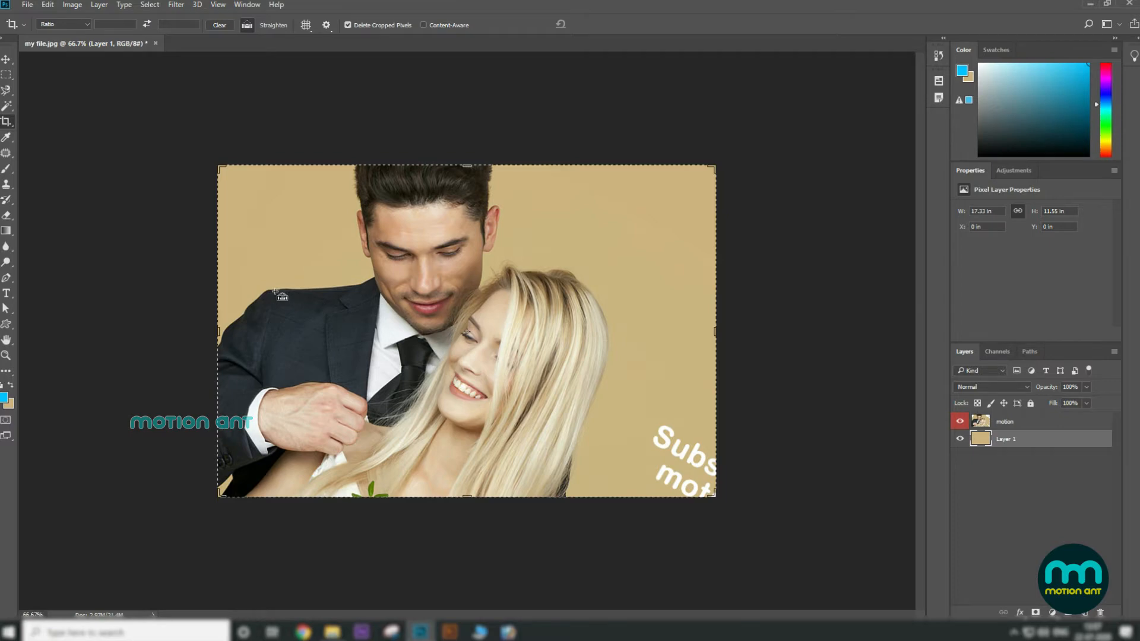
drag(272, 293, 605, 439)
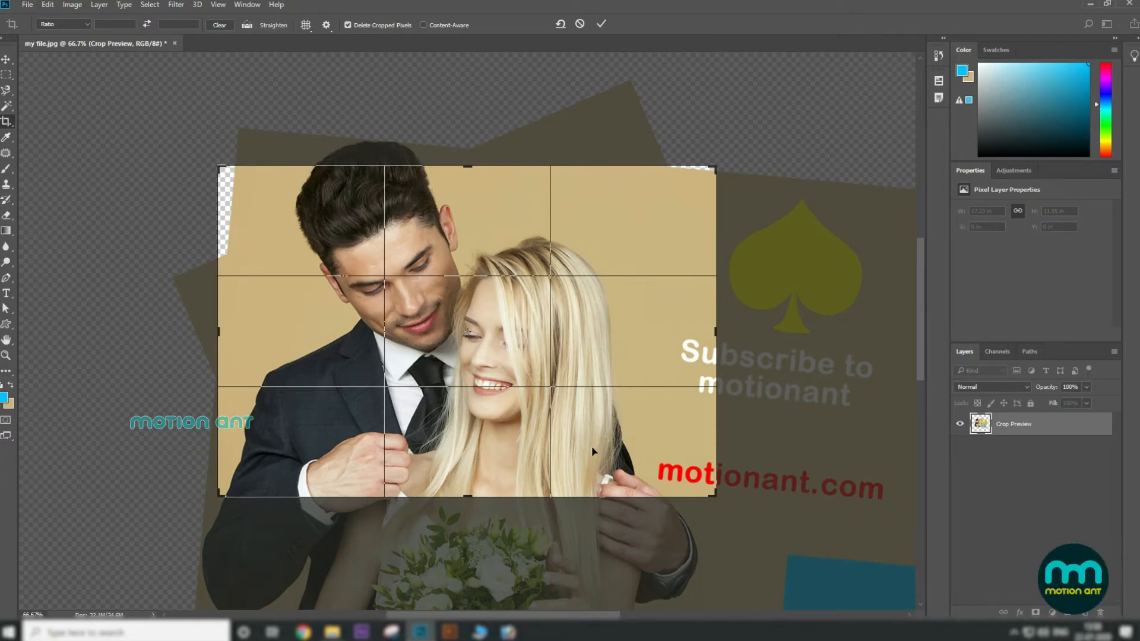
click(604, 23)
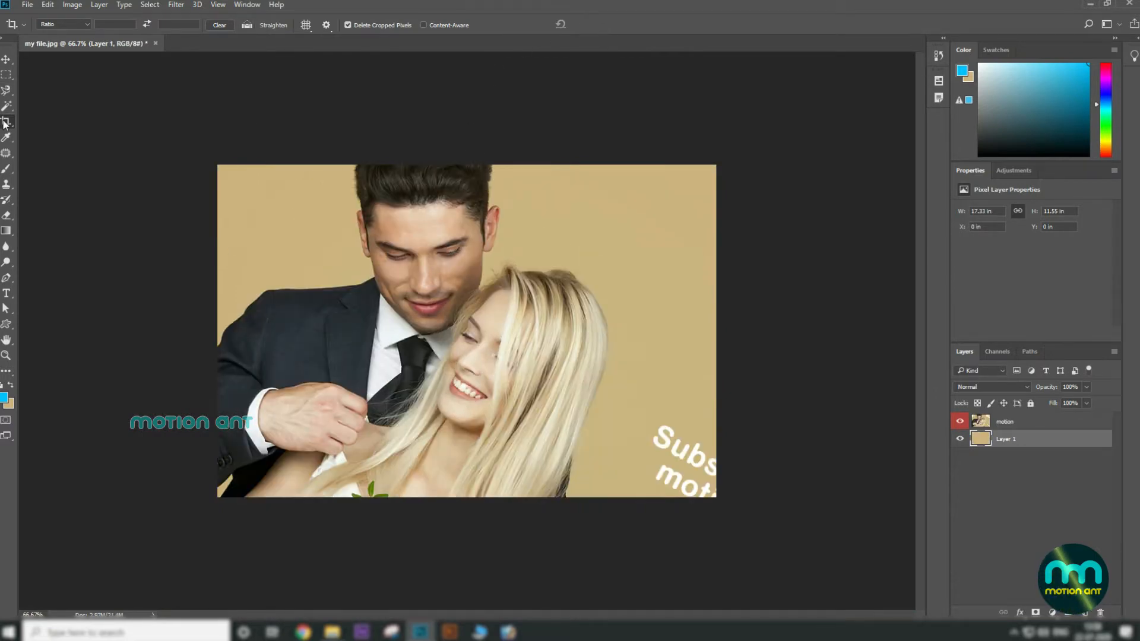
- Close my file.jpg without saving the changes
right_click(5, 122)
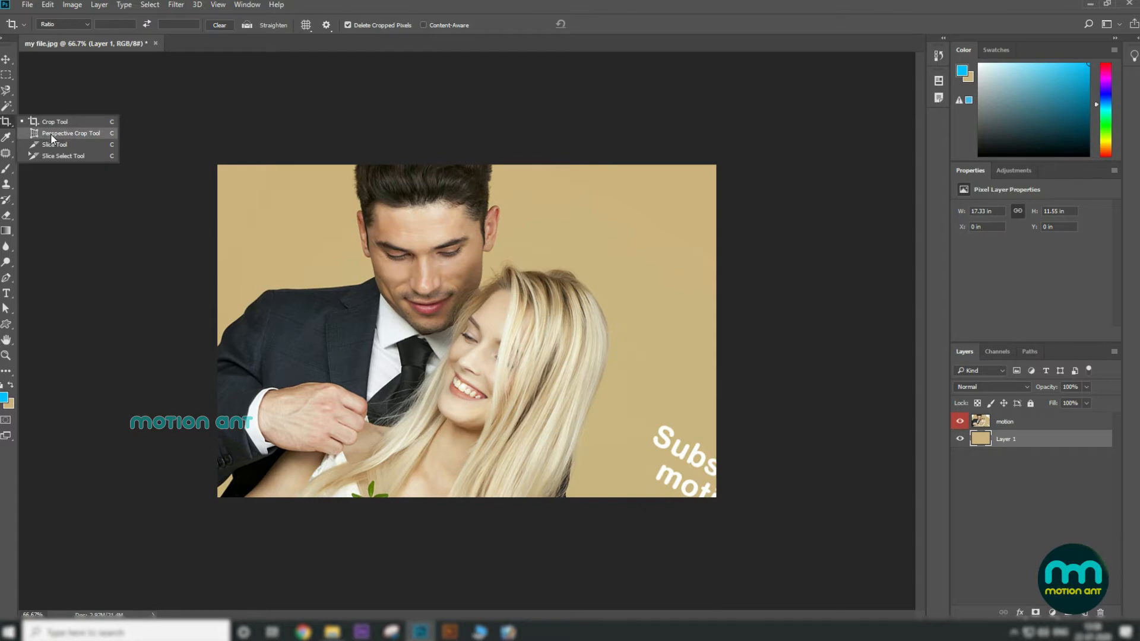
click(5, 60)
click(156, 43)
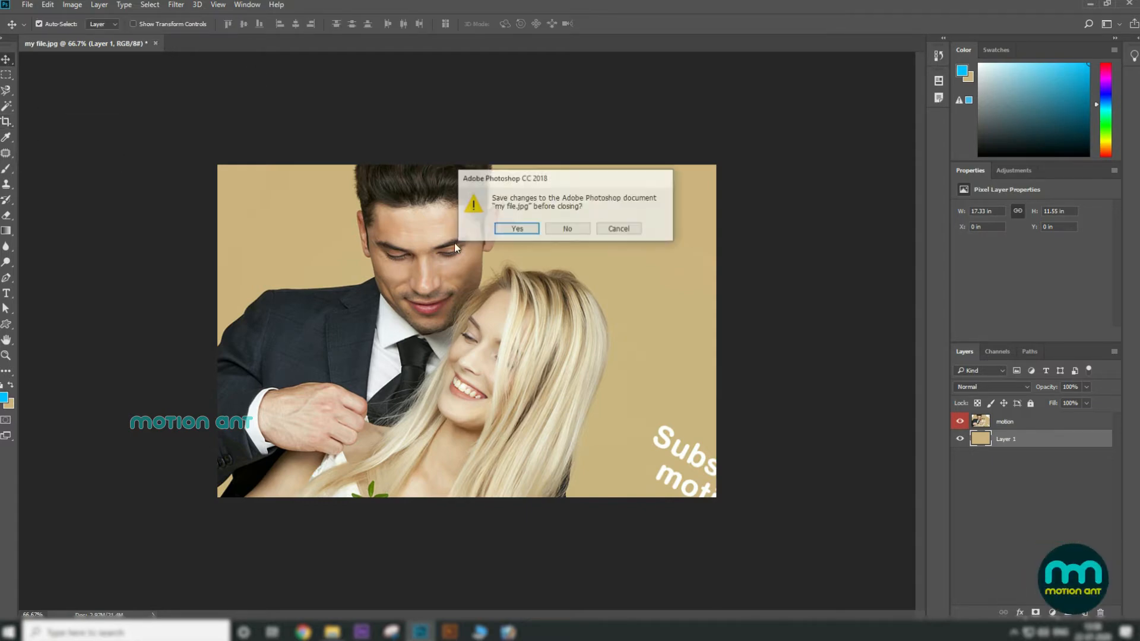
click(566, 229)
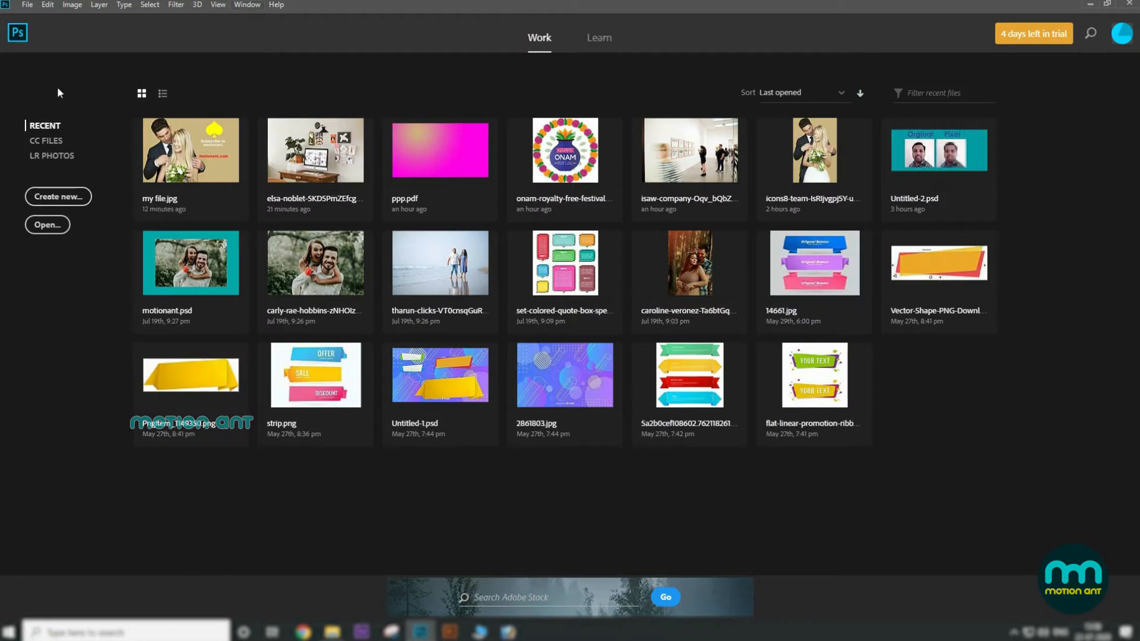
- Open the gallery photo isaw-company-Oqv_bQbZgS8-unsplash.jpg from the Stuff folder
click(27, 5)
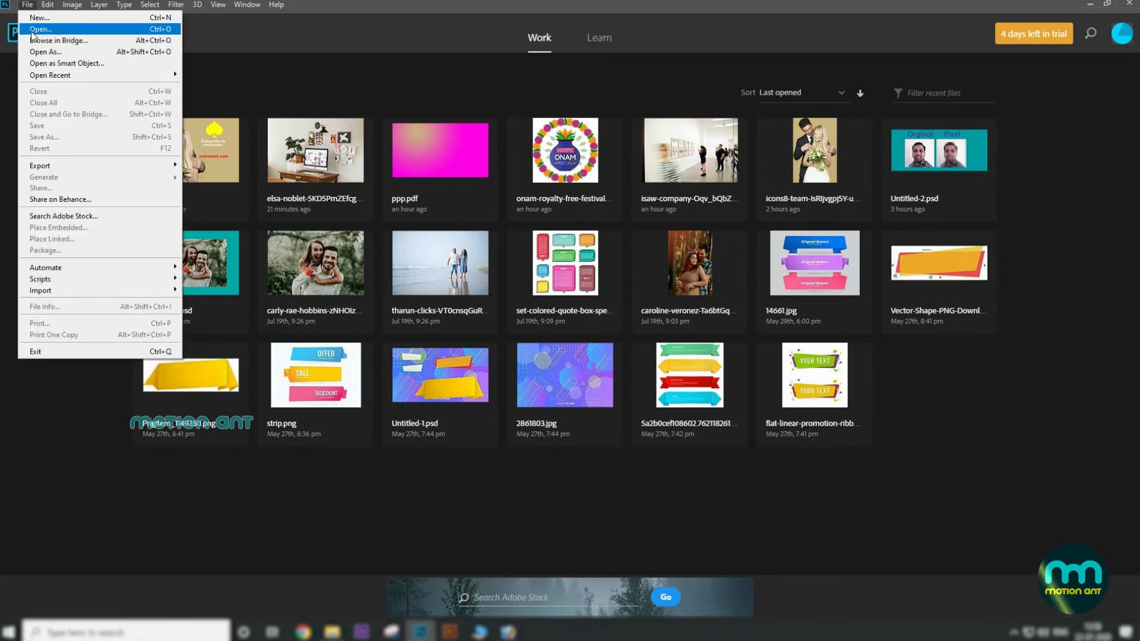
click(31, 30)
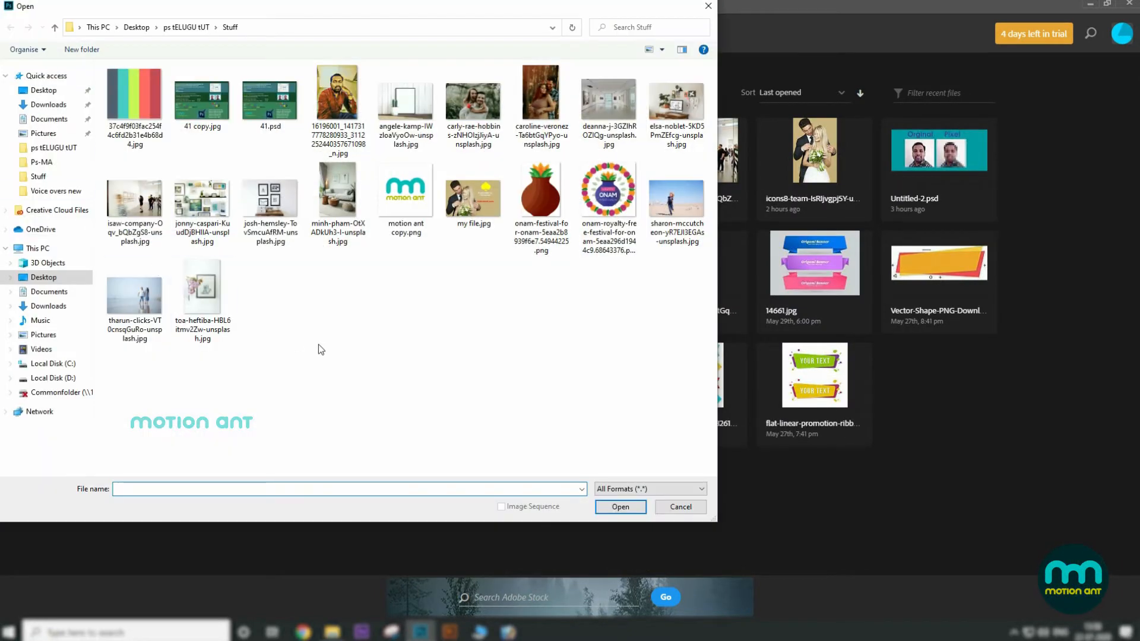
click(133, 195)
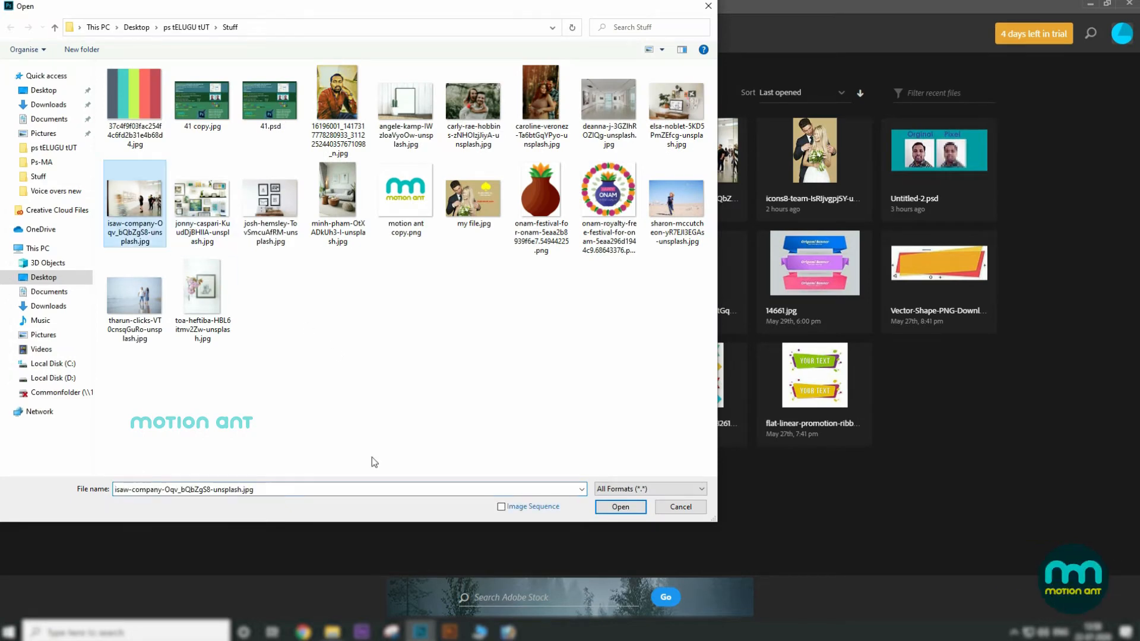
click(612, 510)
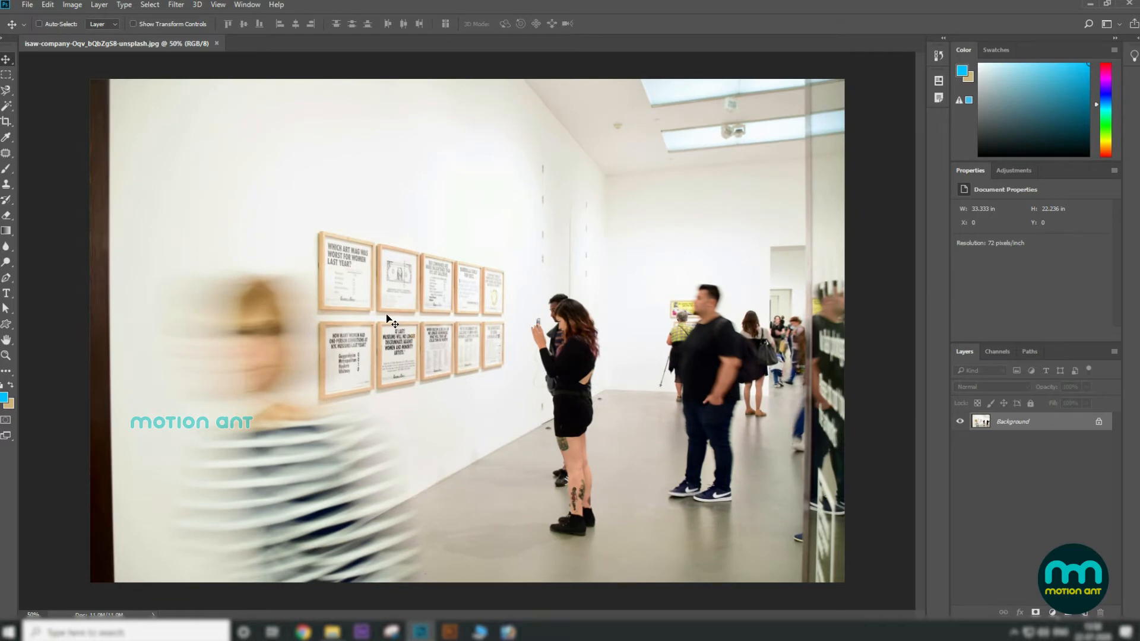
- Try a perspective crop around the first framed poster in the upper row, and undo the crop
key(ctrl+plus)
right_click(6, 122)
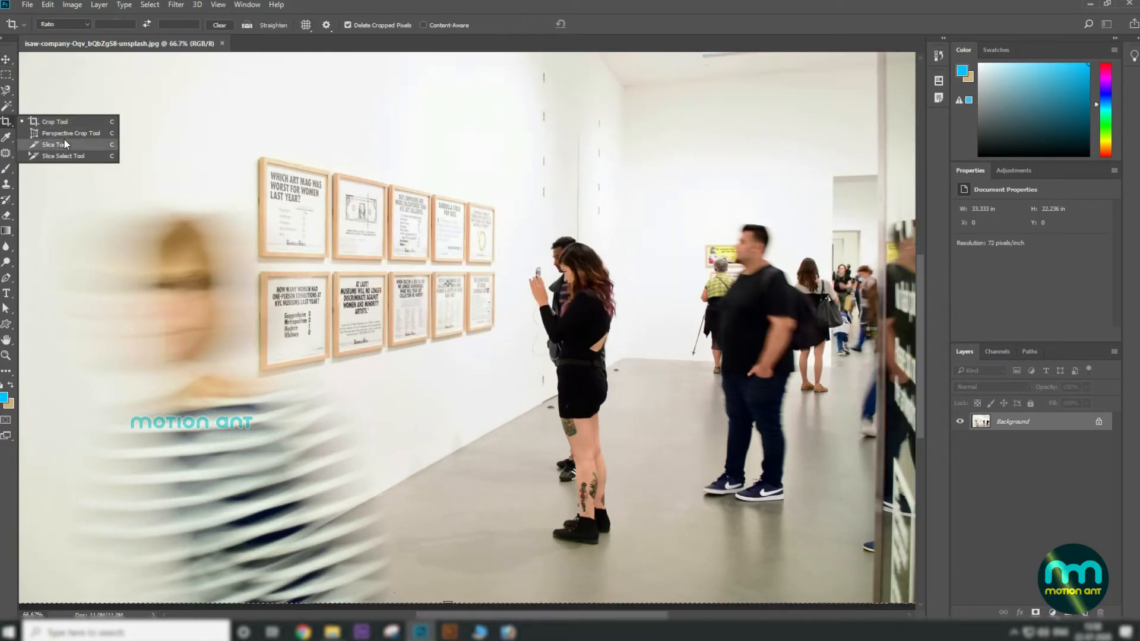
click(65, 133)
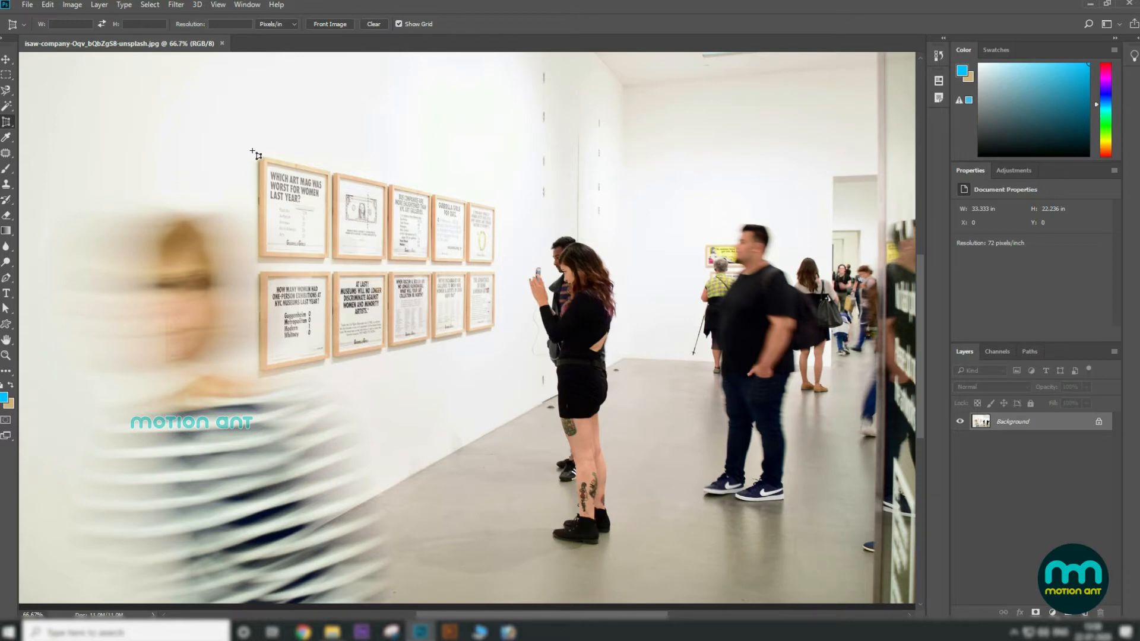
click(333, 168)
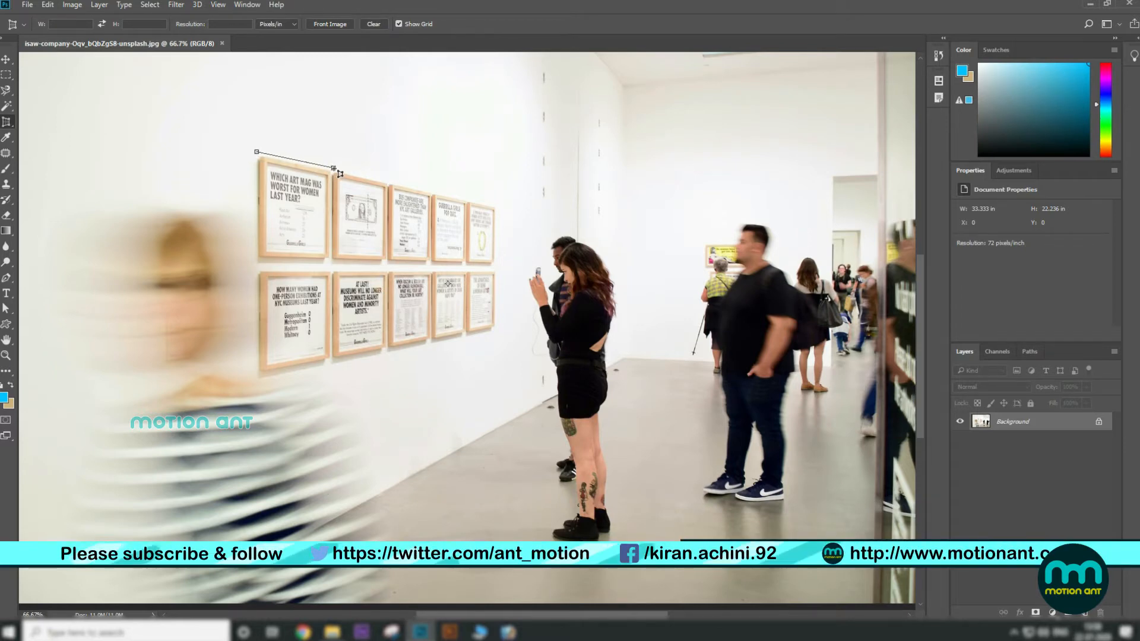
click(333, 267)
click(251, 265)
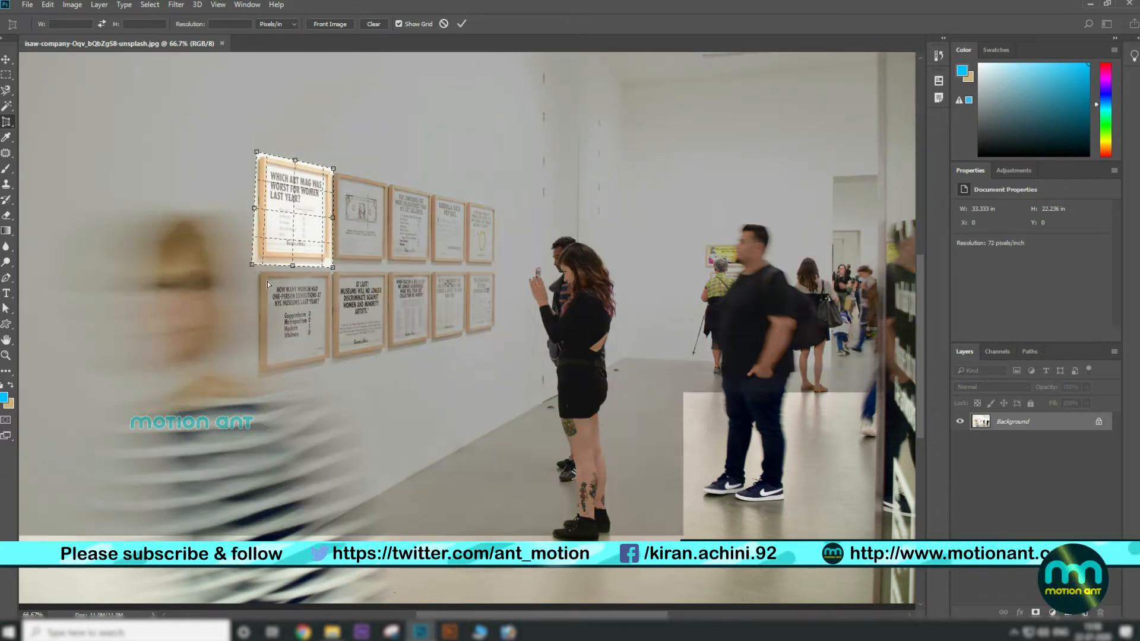
click(461, 24)
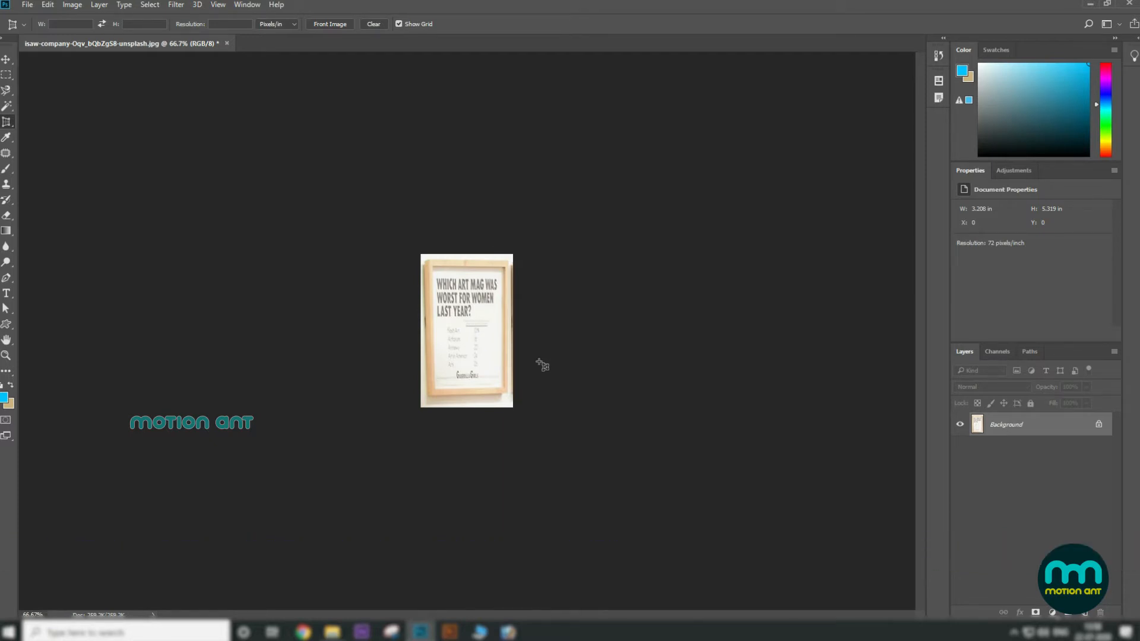
key(ctrl+z)
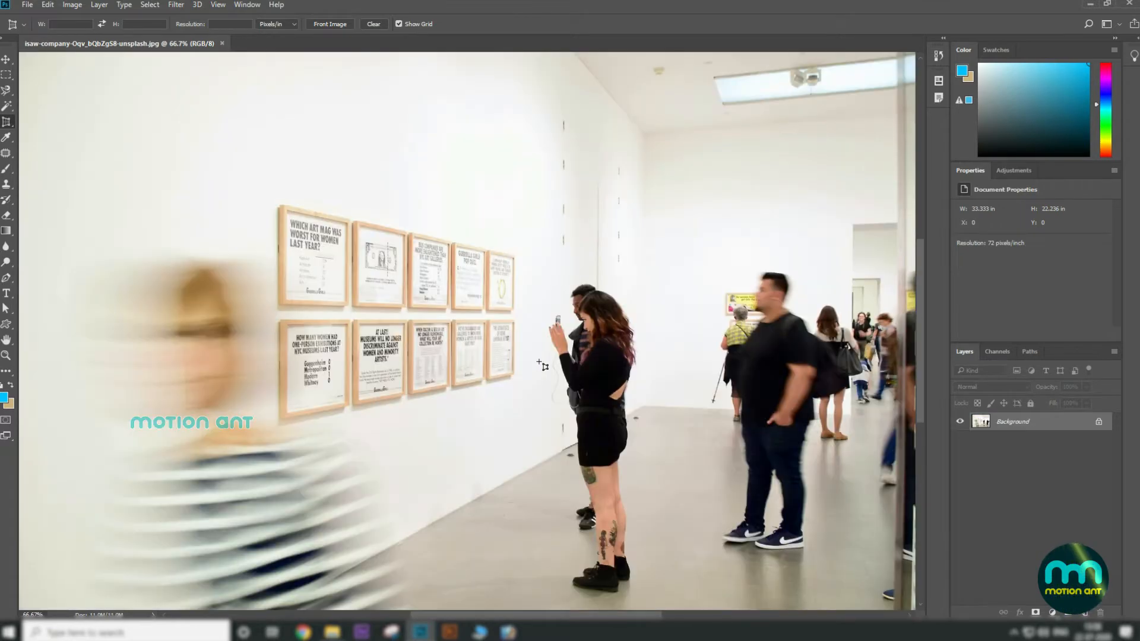
- Try a perspective crop around the whole group of ten framed posters on the gallery wall, and undo the crop
key(ctrl+1)
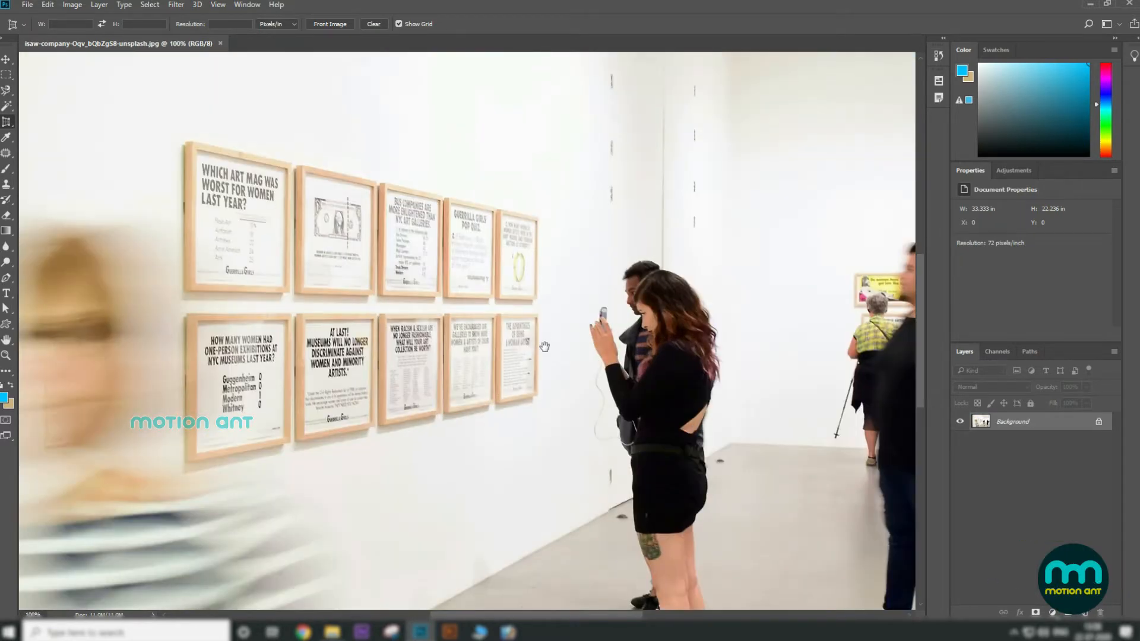
key(ctrl+plus)
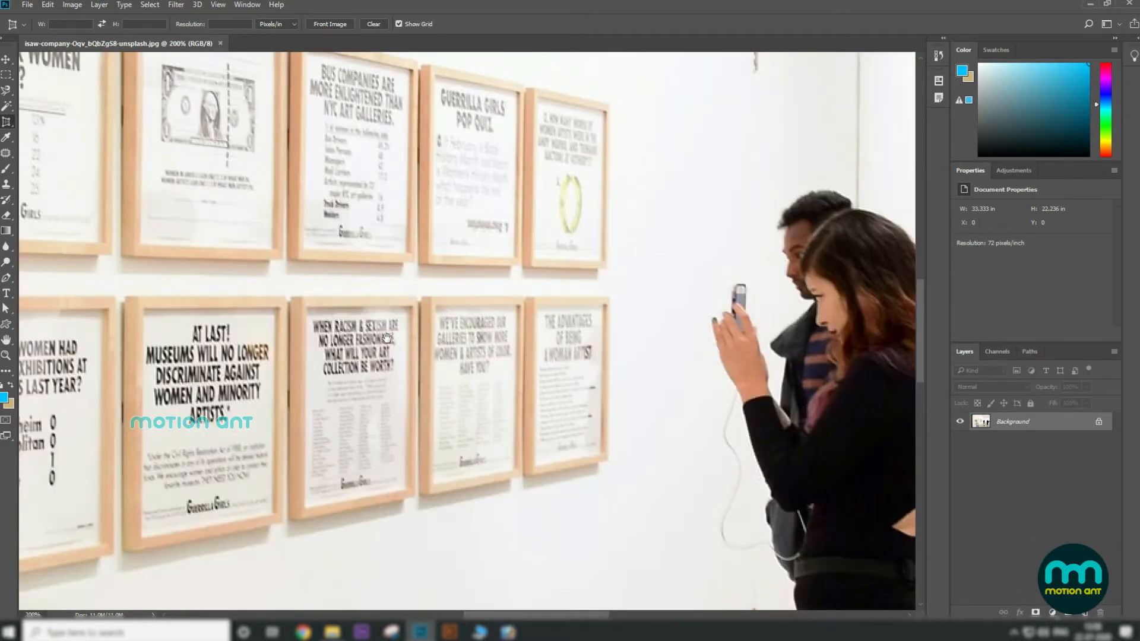
drag(386, 337, 442, 352)
key(ctrl+minus)
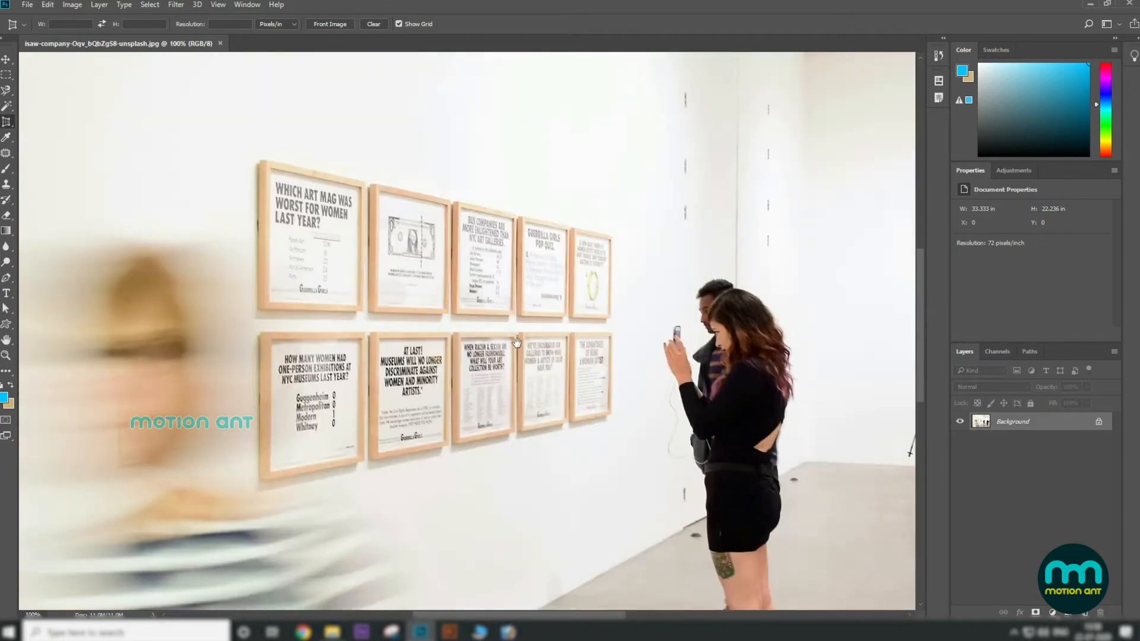
drag(522, 349, 508, 325)
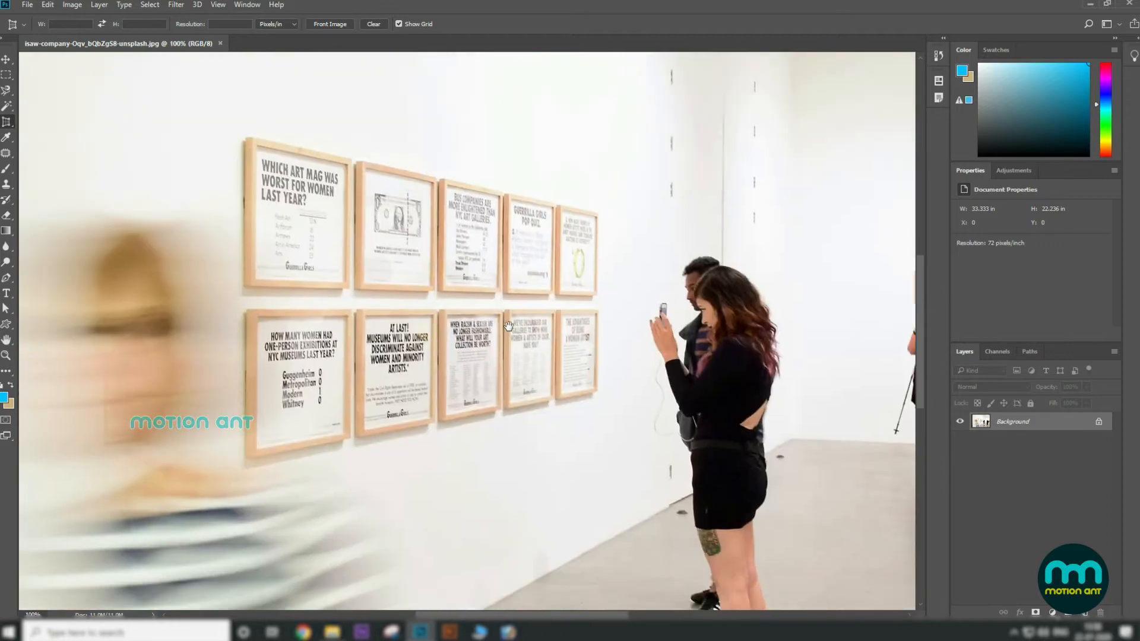
right_click(6, 122)
click(65, 130)
click(226, 126)
click(610, 207)
click(605, 418)
click(598, 422)
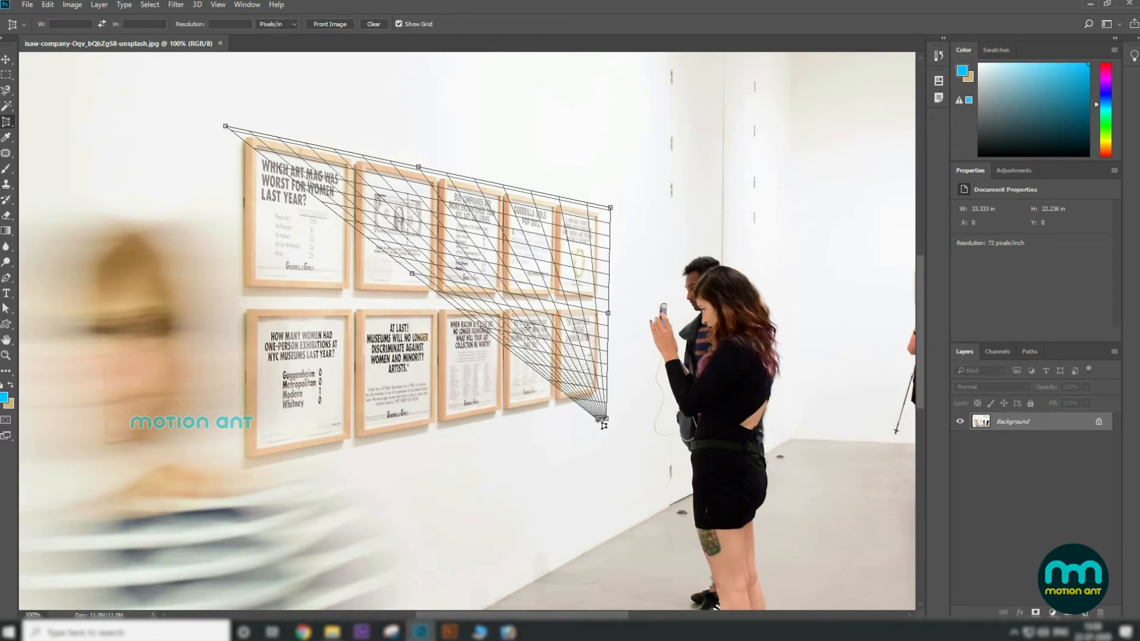
click(228, 485)
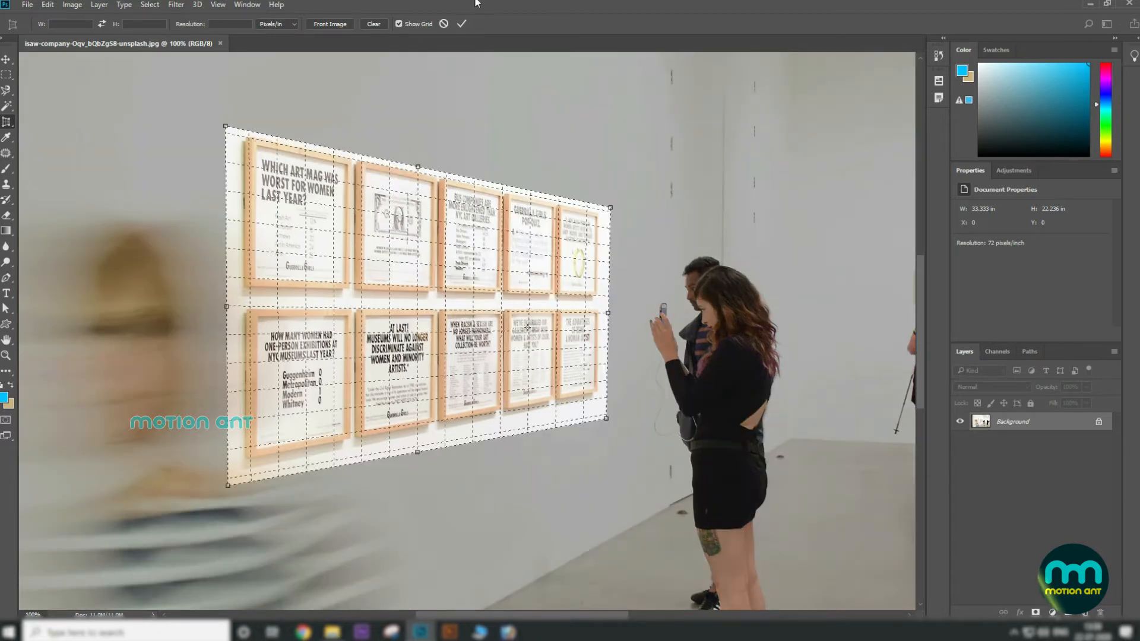
click(463, 26)
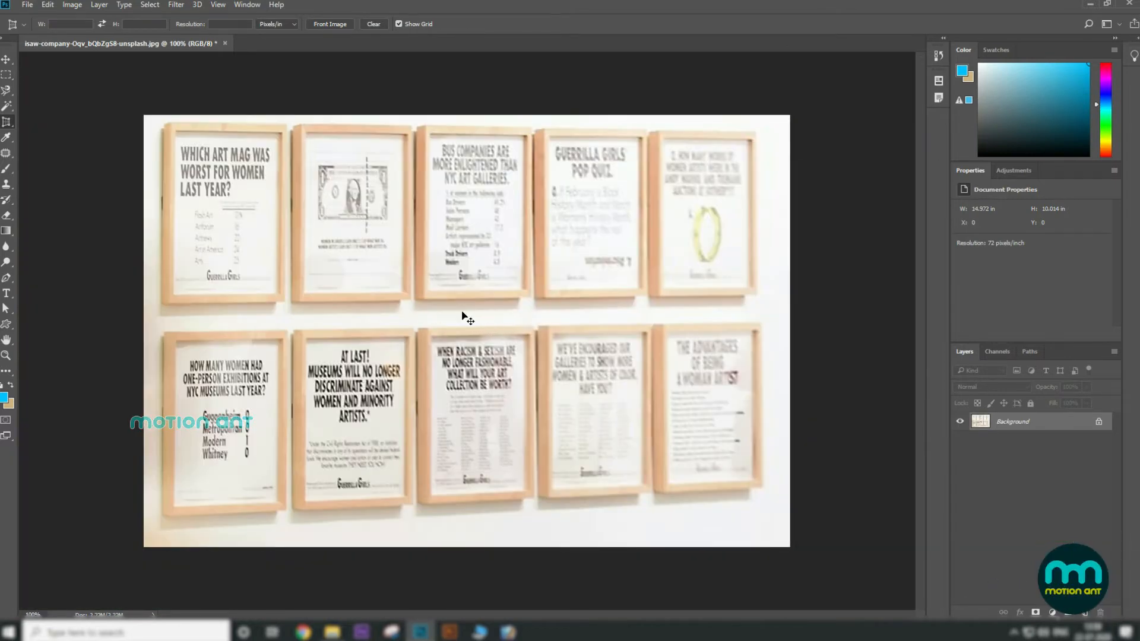
key(ctrl+z)
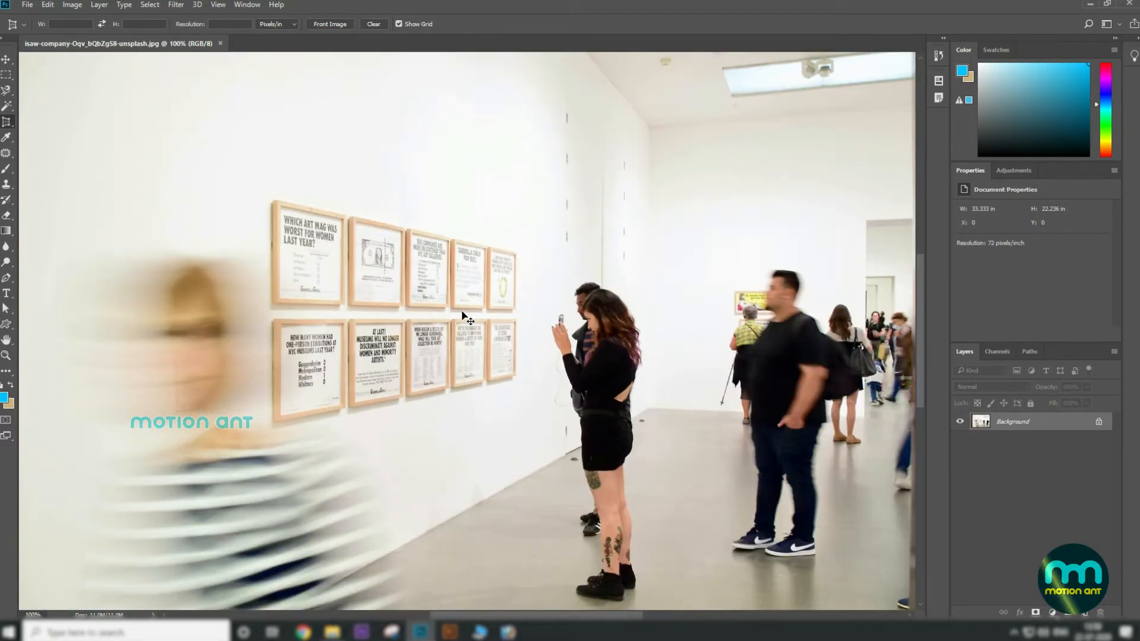
- Try a regular Crop tool frame around the ten posters and the woman photographing them, and discard it without cropping
right_click(7, 122)
click(48, 120)
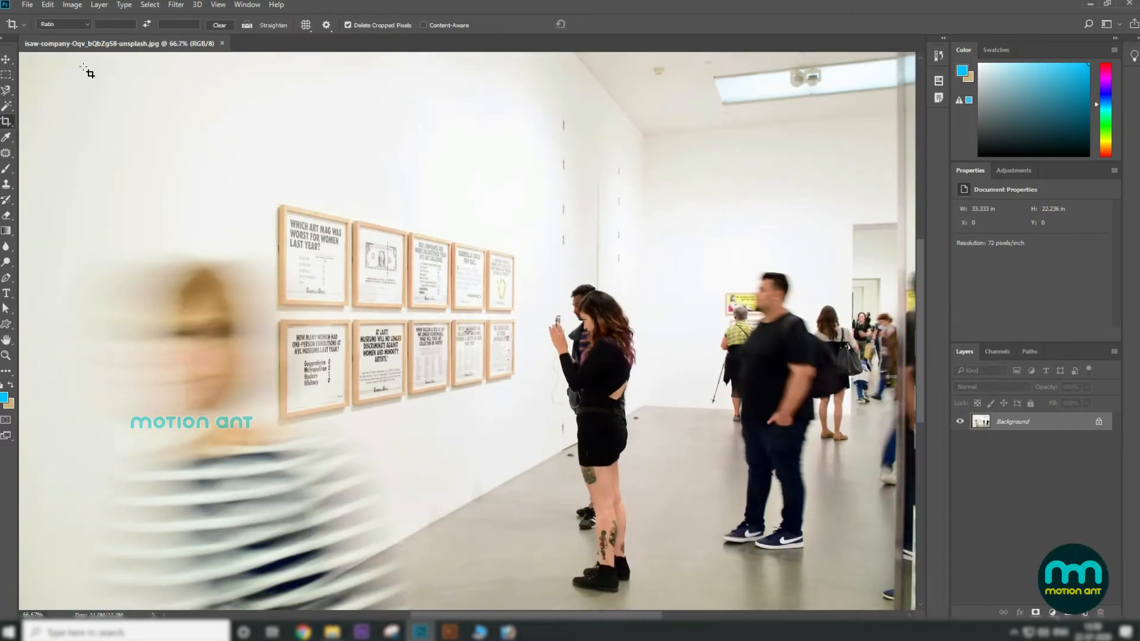
drag(242, 141, 654, 453)
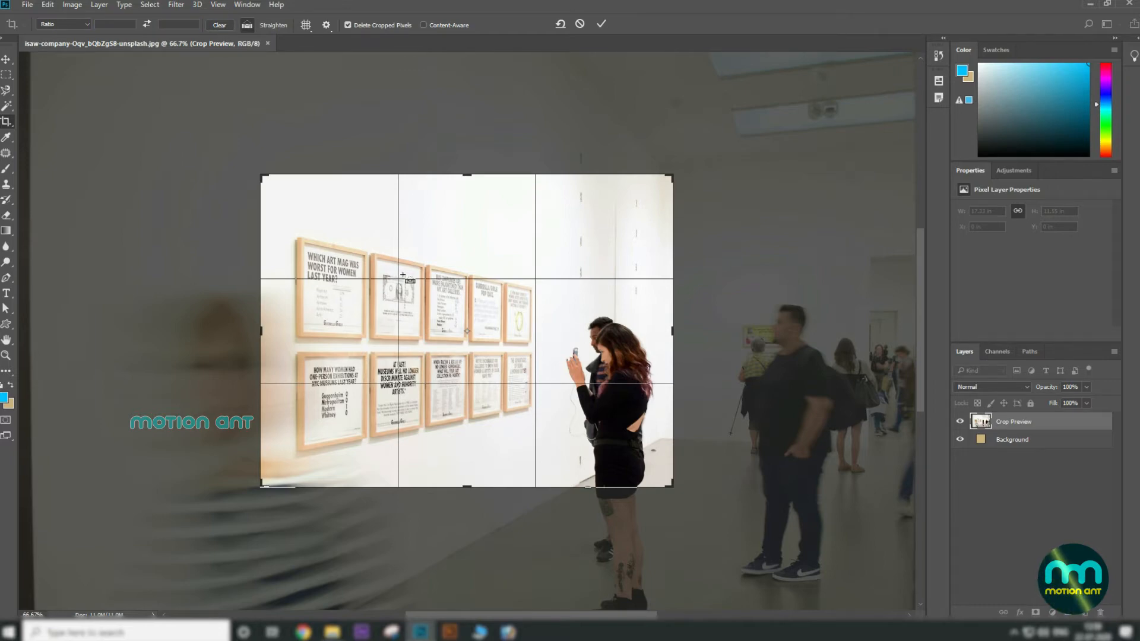
key(Escape)
right_click(6, 121)
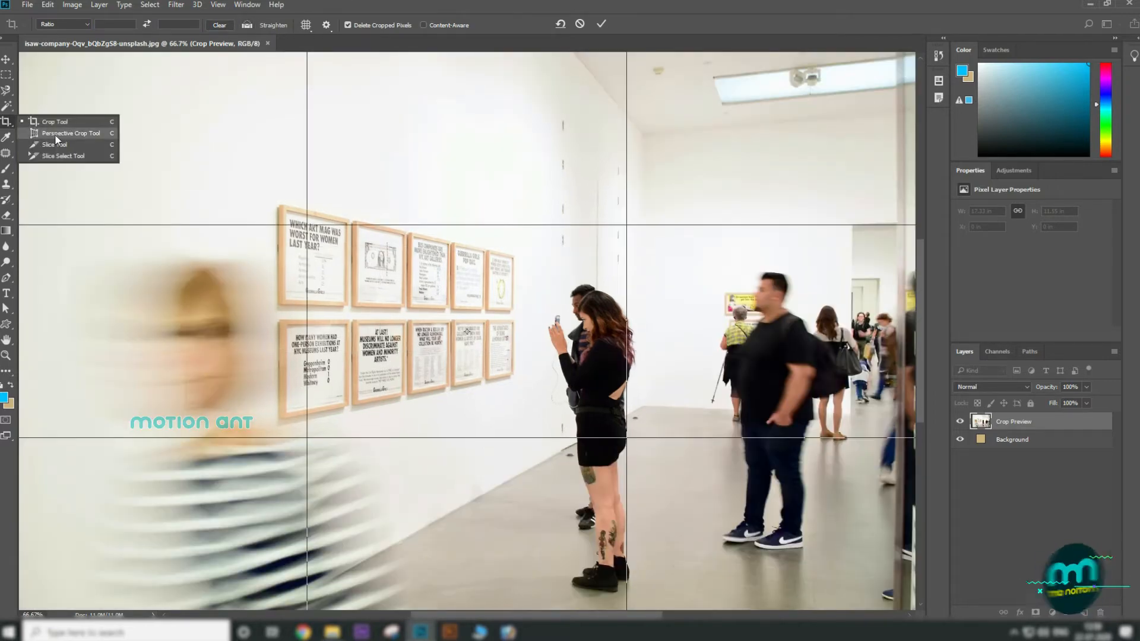
click(56, 134)
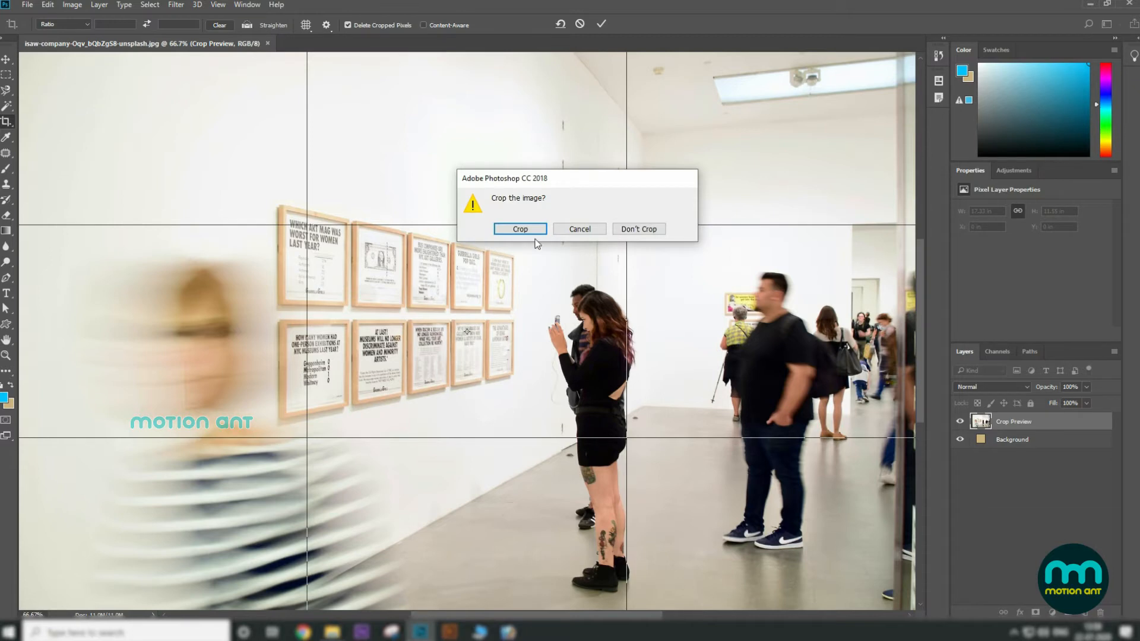
click(642, 229)
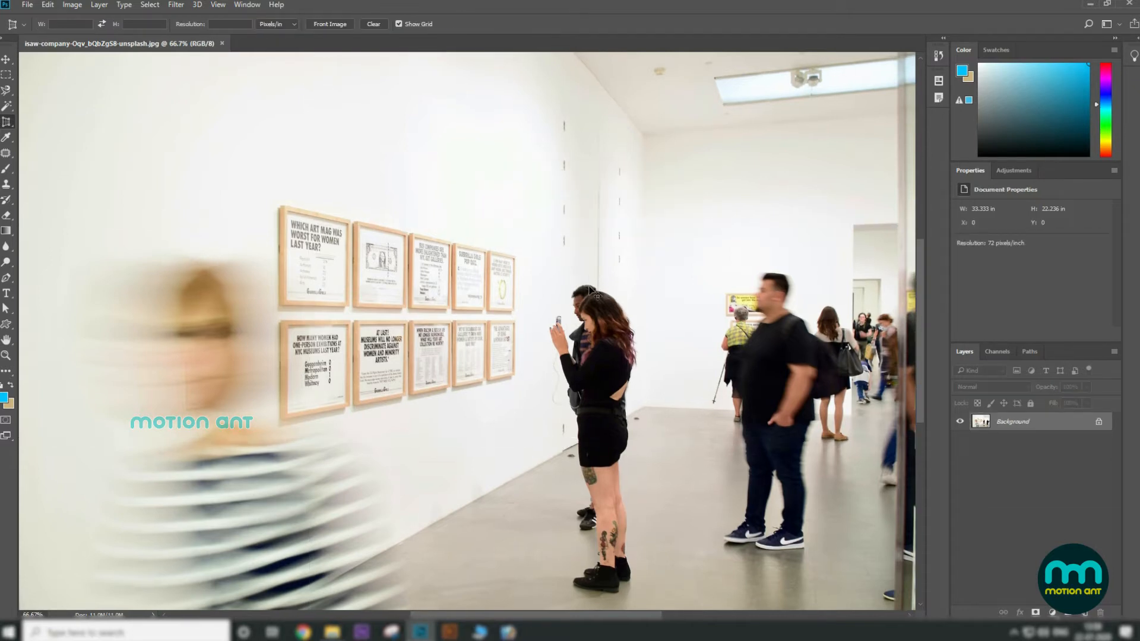
- Try drawing a slice from the photo's upper-left corner with the Slice tool, and undo each attempt
key(ctrl+minus)
key(ctrl+minus)
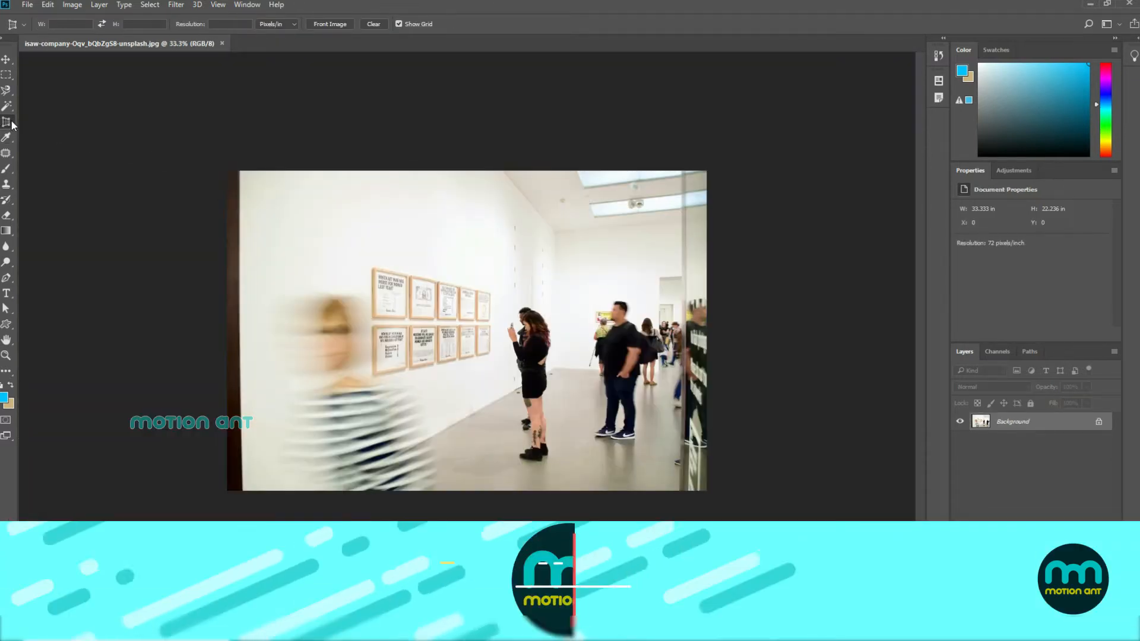
right_click(7, 122)
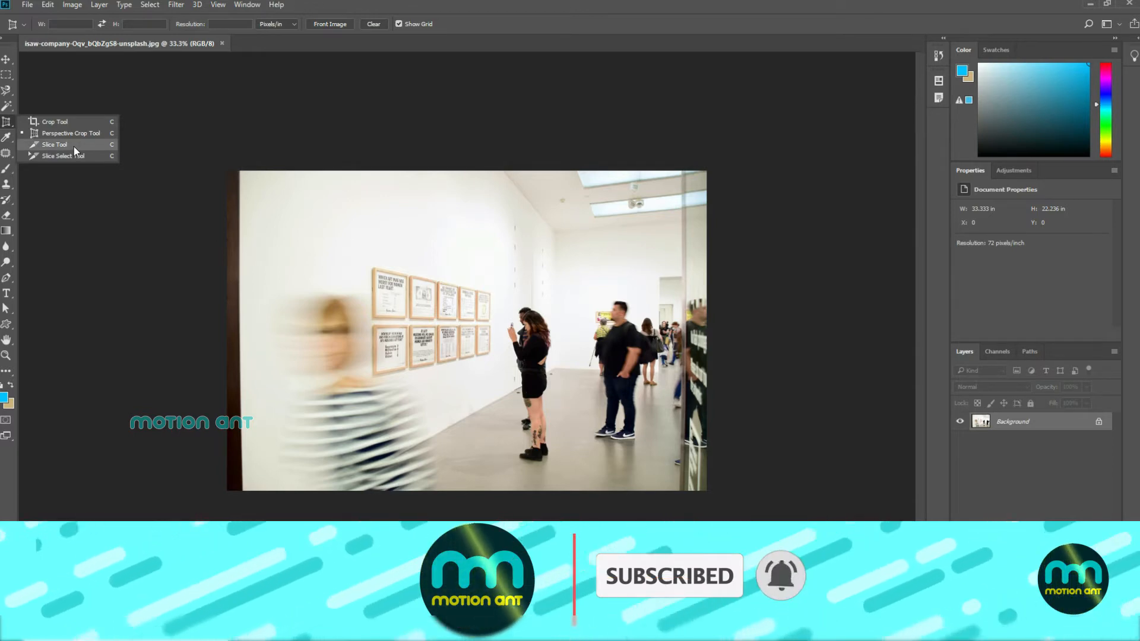
drag(231, 174, 403, 305)
key(ctrl+z)
drag(229, 161, 329, 228)
key(ctrl+z)
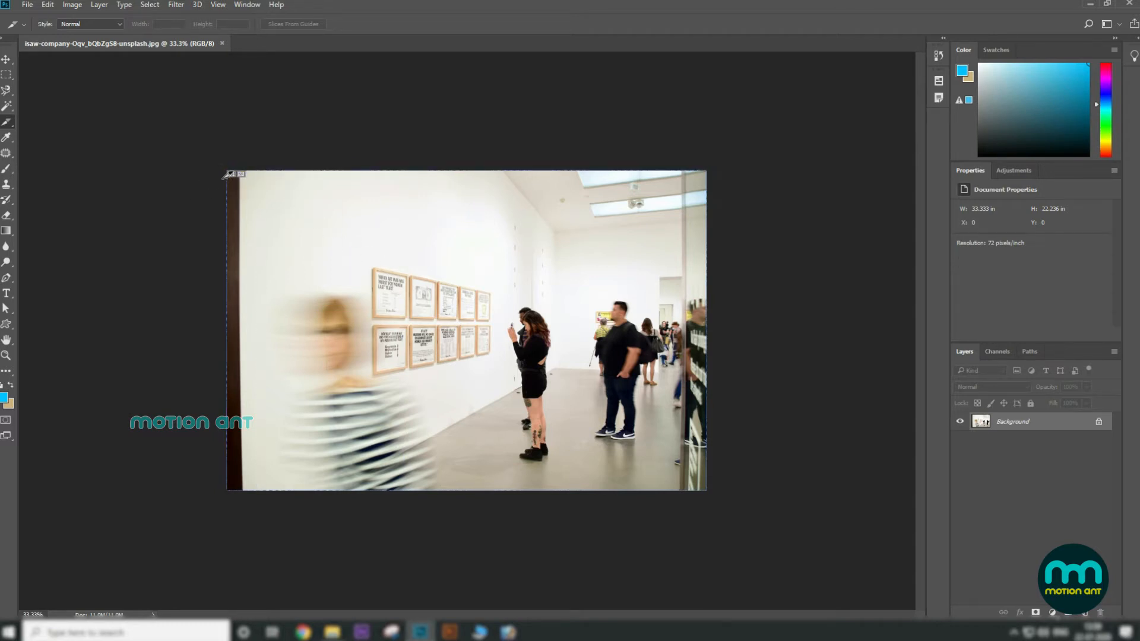
- Draw three adjacent slices of equal height along the photo's top edge with the Slice tool, starting at the upper-left corner
click(10, 61)
click(9, 124)
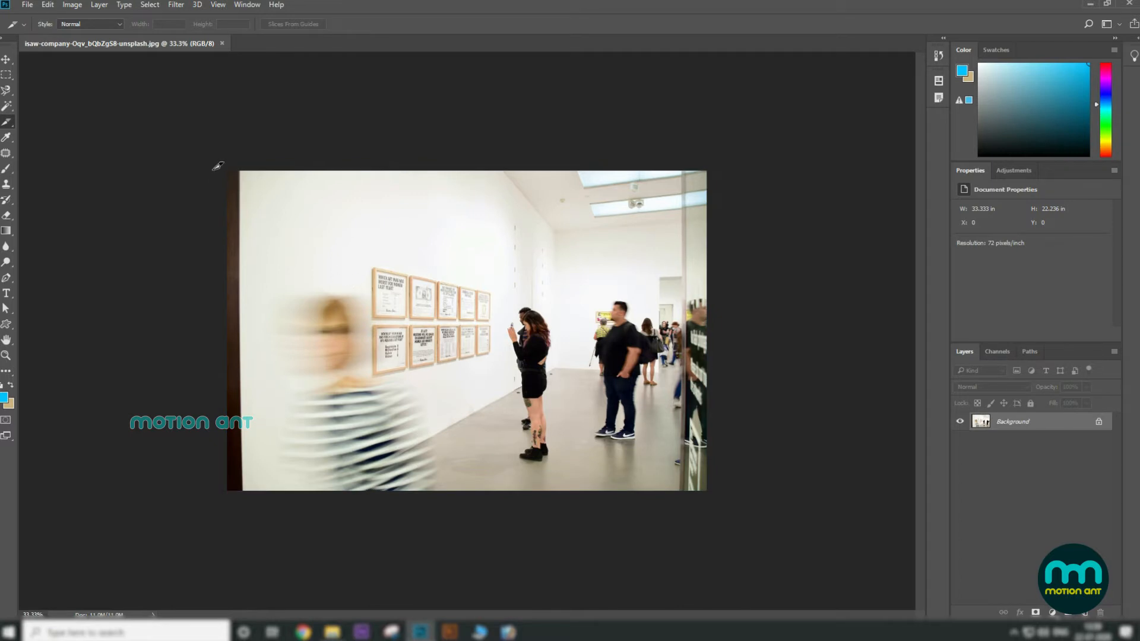
drag(227, 171, 331, 286)
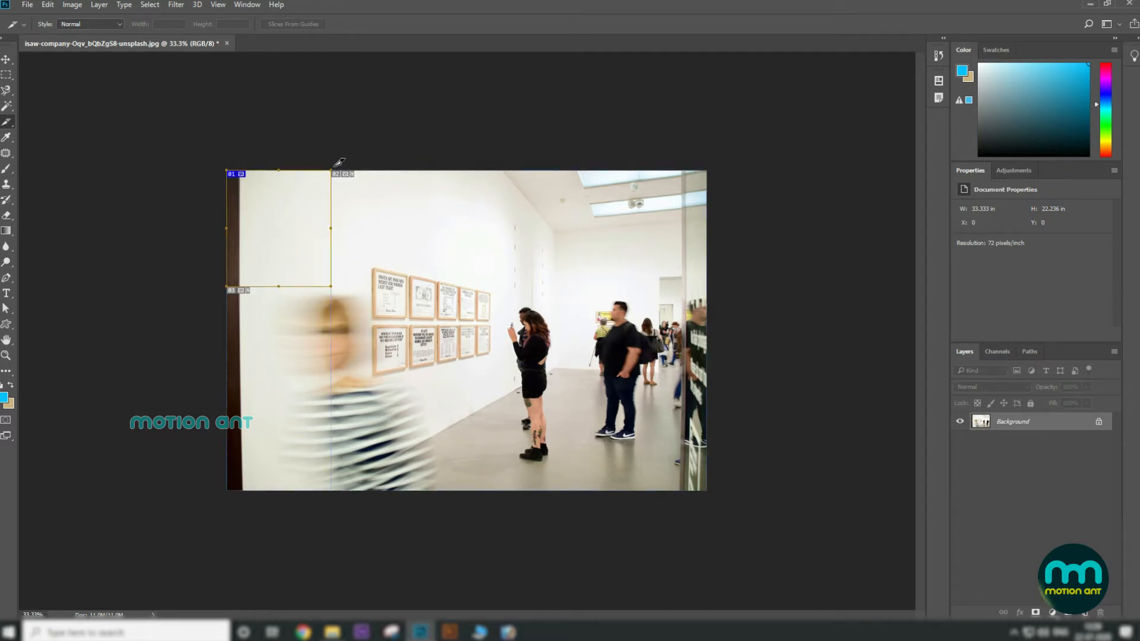
drag(331, 171, 451, 286)
drag(452, 171, 589, 286)
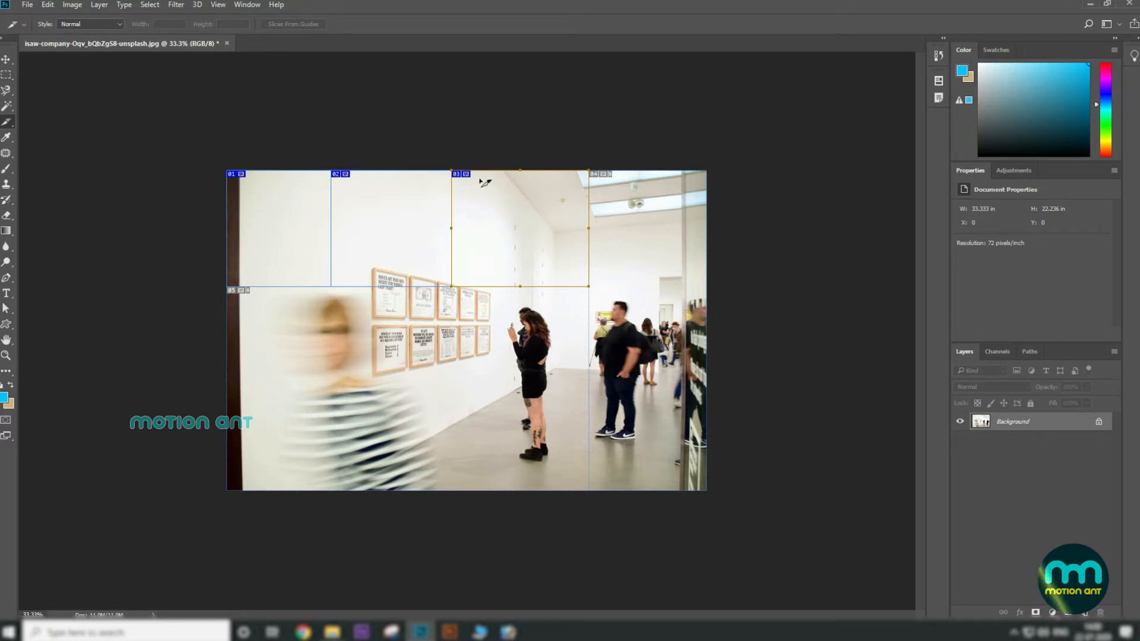
- Move the third slice down and to the right with the Slice Select tool, onto the back wall beside the phone-holding woman
key(ctrl+plus)
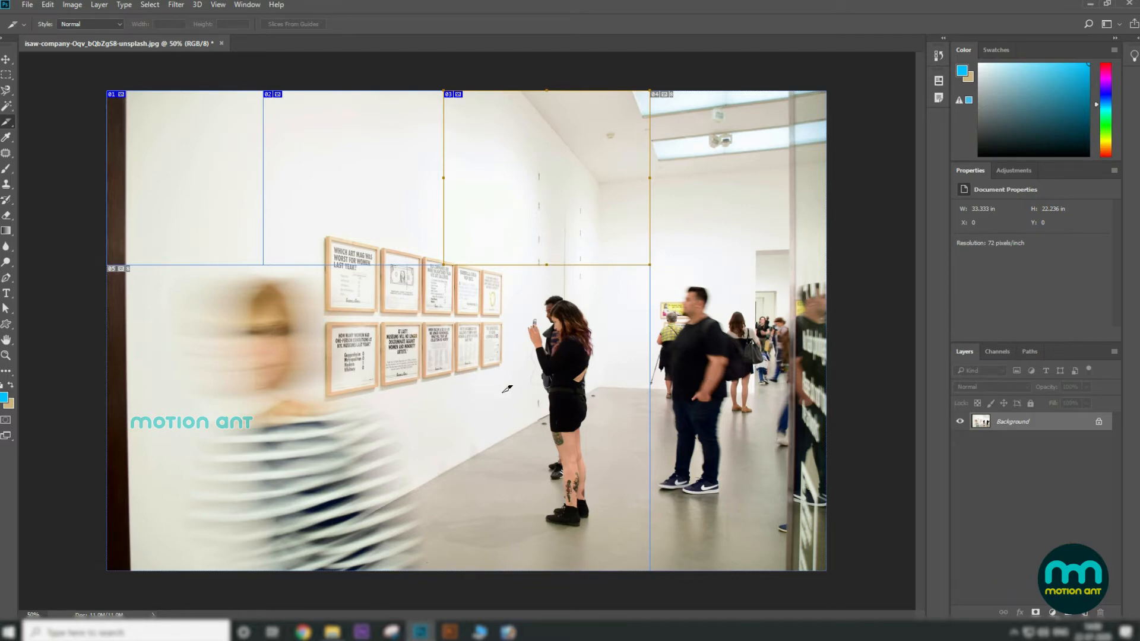
right_click(7, 124)
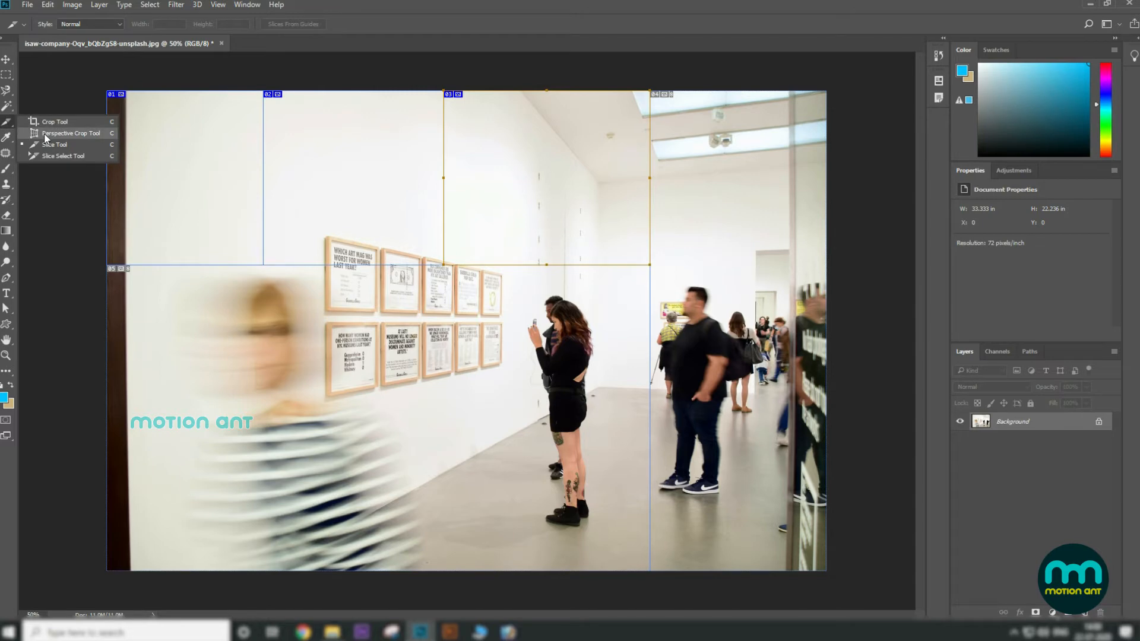
click(66, 159)
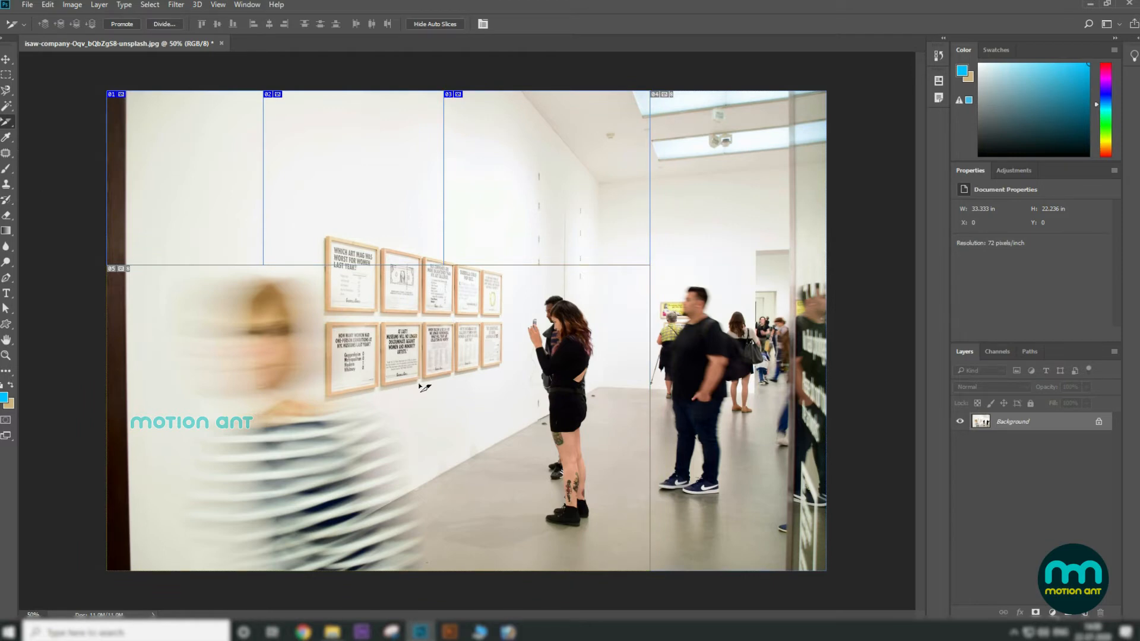
right_click(8, 123)
click(66, 146)
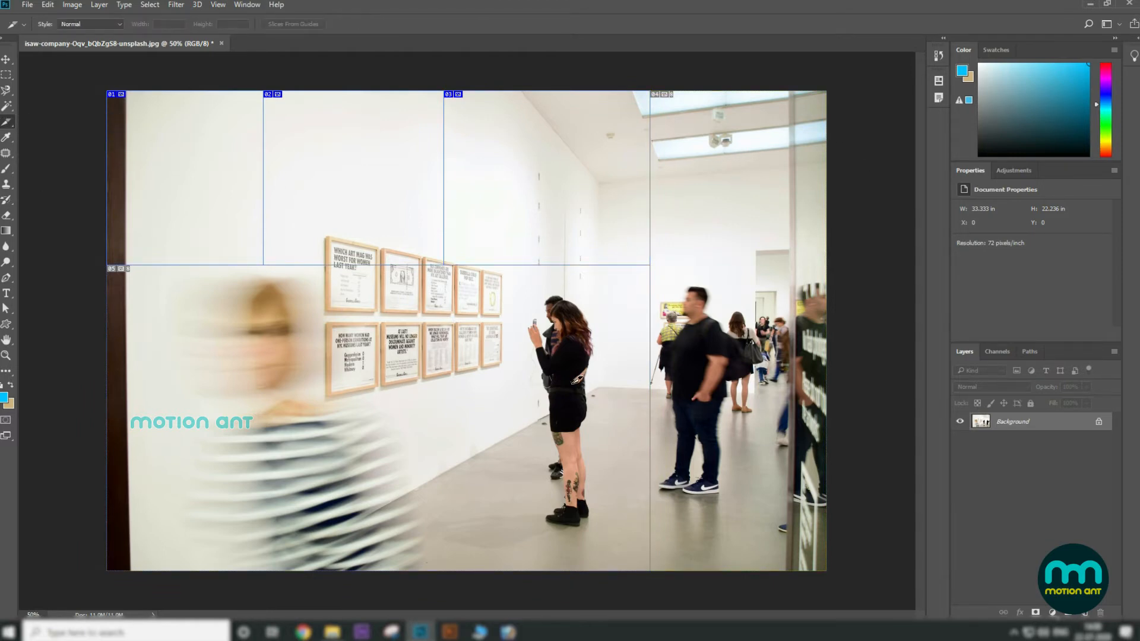
right_click(7, 122)
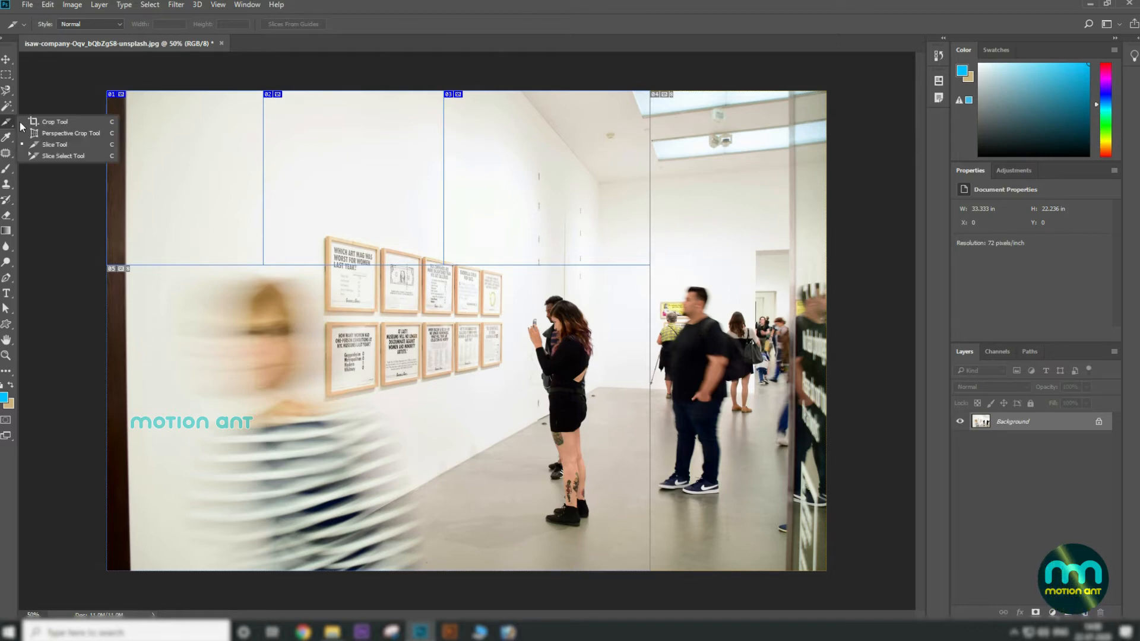
click(71, 155)
drag(570, 249, 570, 255)
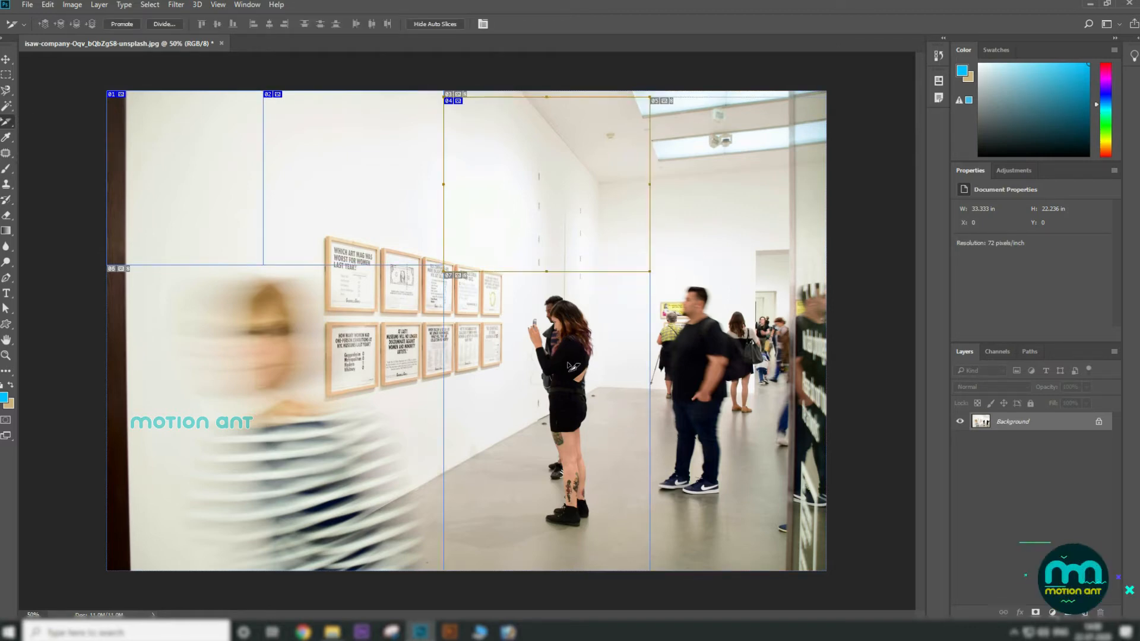
drag(492, 206, 611, 277)
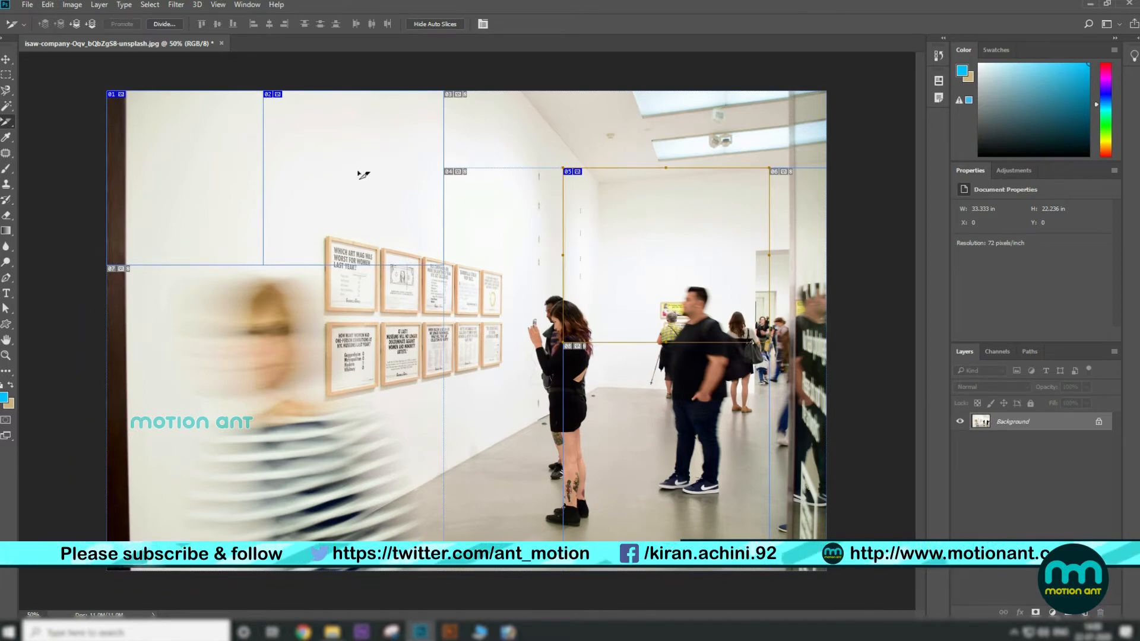
- Select the first and second slices of the top row one after the other, and switch back to the Slice tool
click(153, 173)
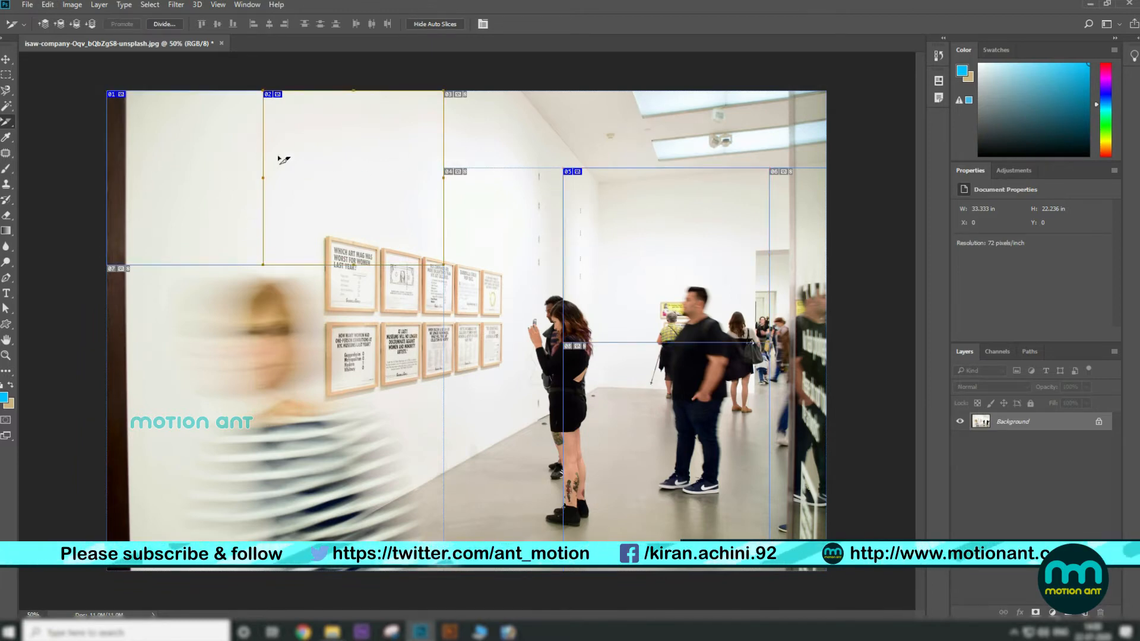
click(323, 163)
click(4, 122)
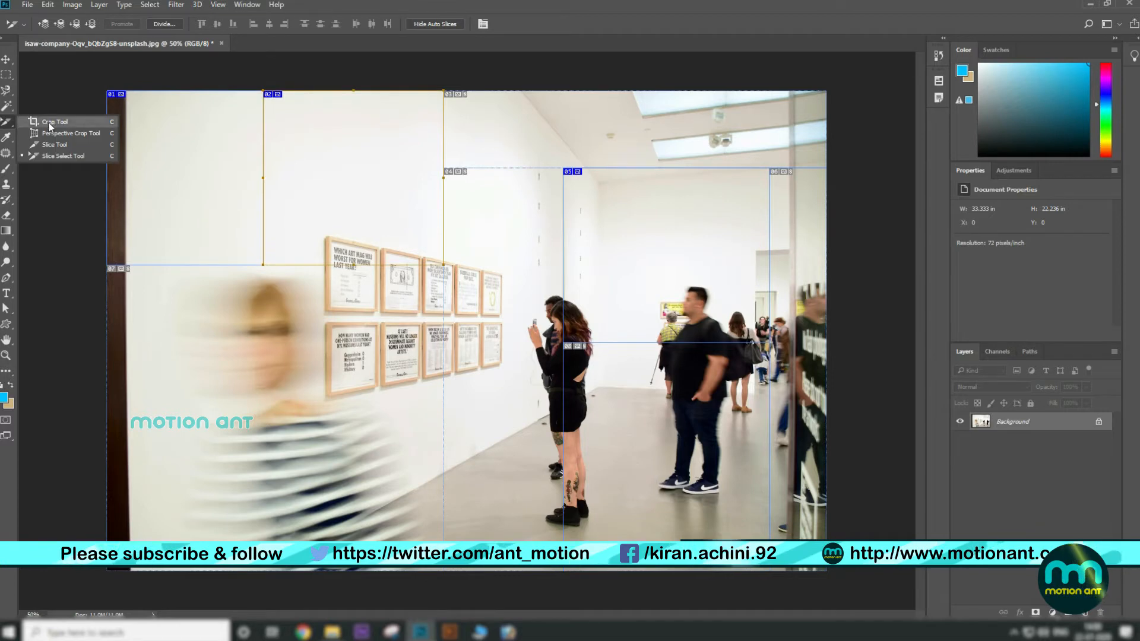
click(65, 146)
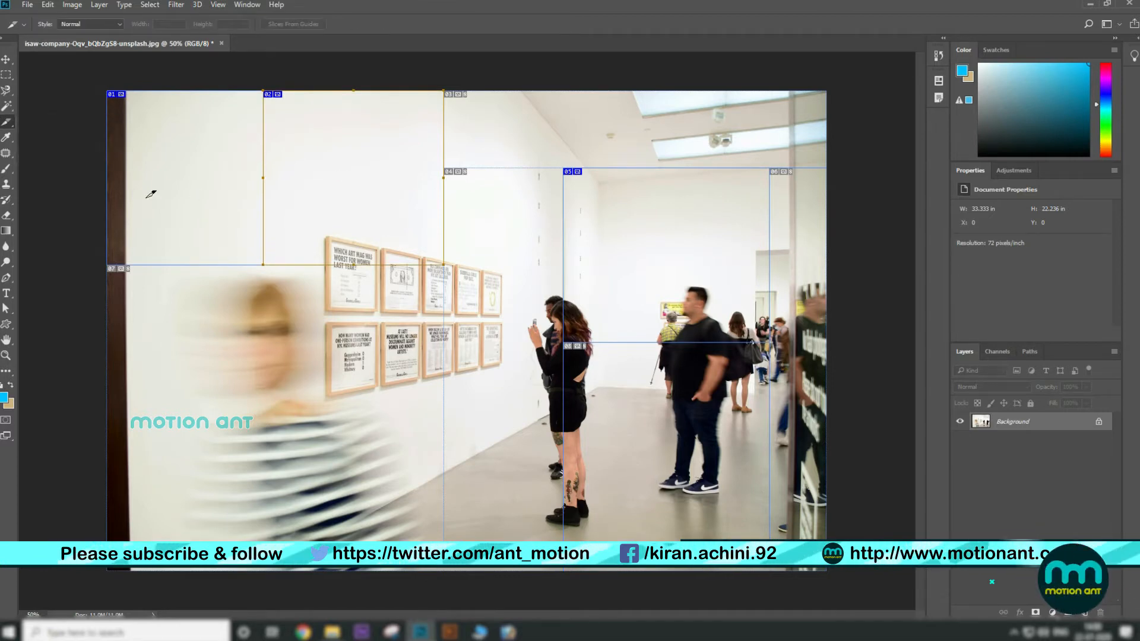
- Check the slice options of the large slice over the blurred woman with the Slice Select tool, and close them without changes
drag(6, 122, 65, 158)
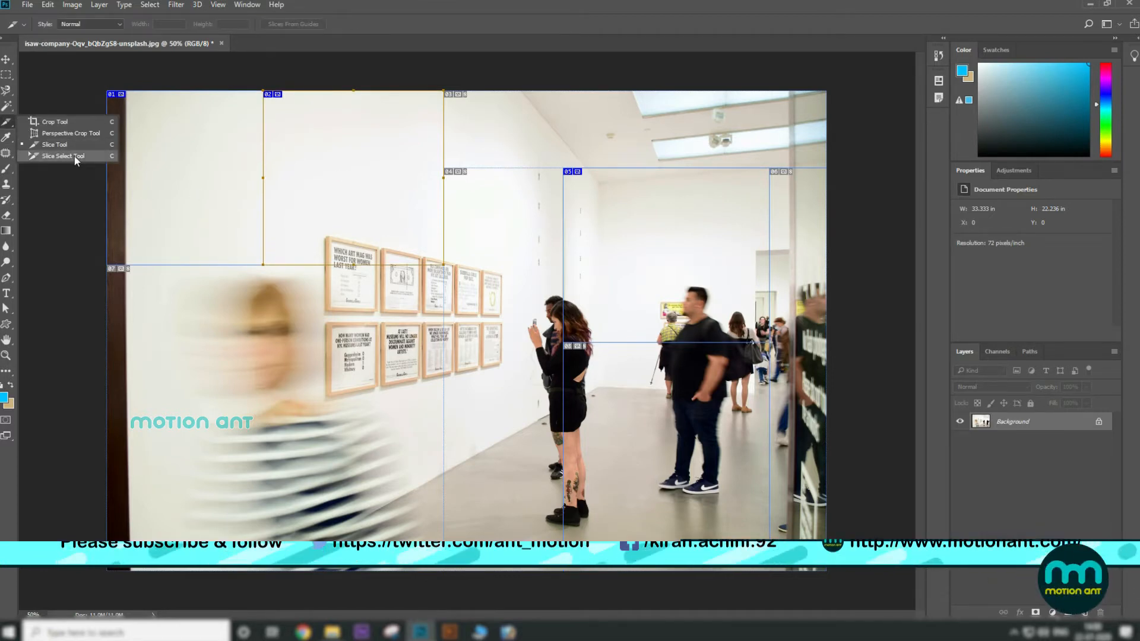
click(66, 158)
double_click(301, 377)
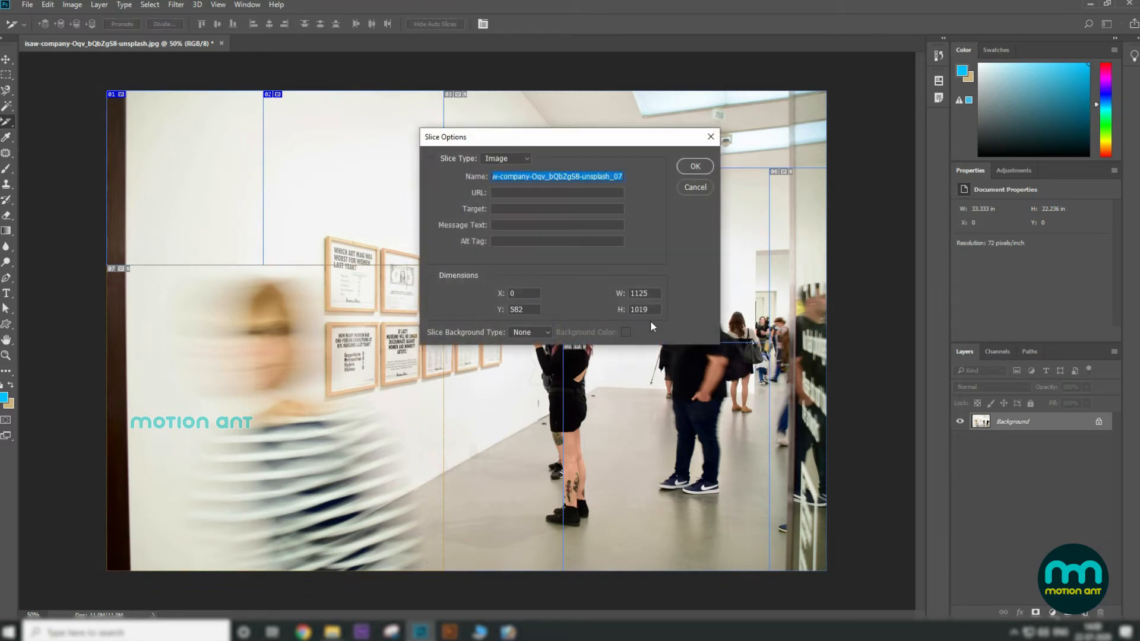
click(695, 188)
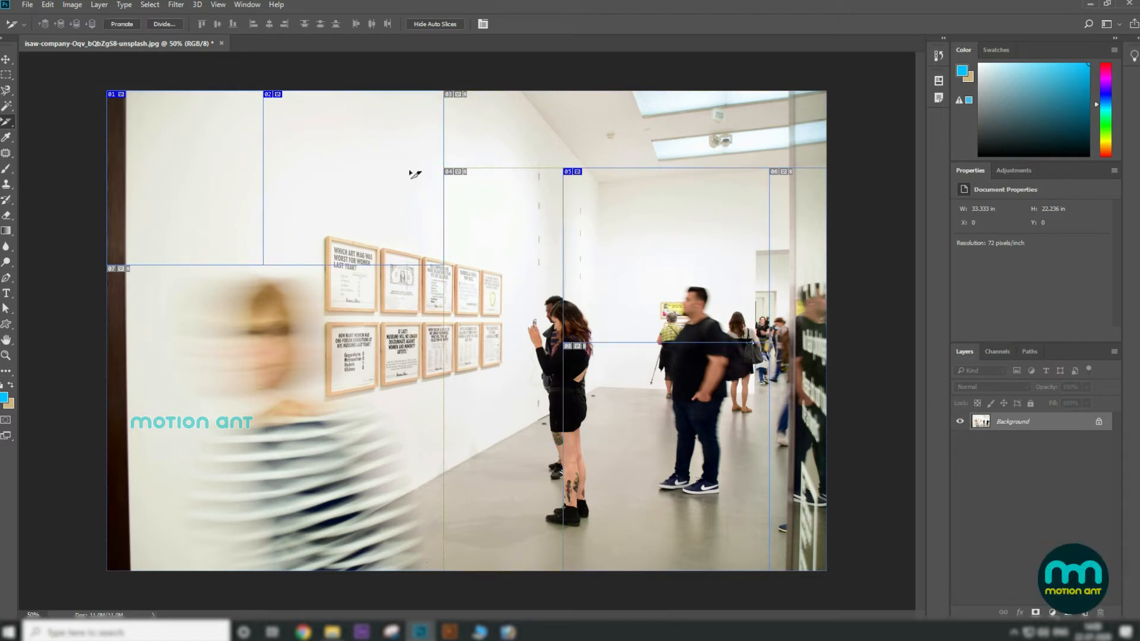
- Move the second slice down and right over the upper framed posters, and shift the first slice slightly down and right
drag(289, 161, 336, 200)
drag(172, 155, 197, 188)
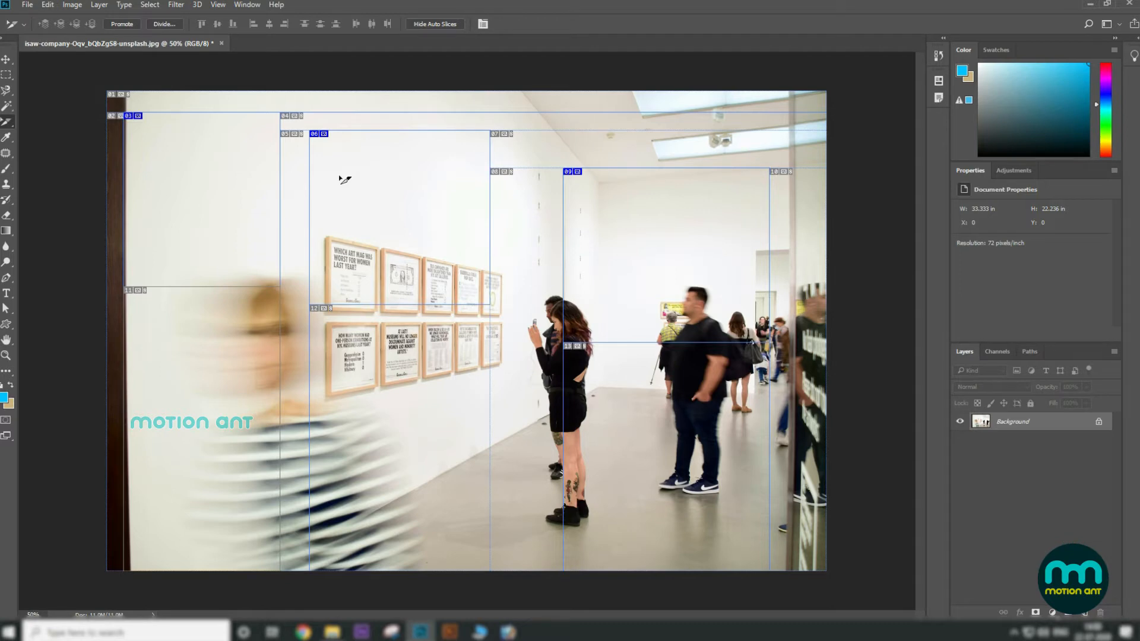
- Start saving the sliced photo with Save for Web (Legacy) as an optimized GIF
click(26, 6)
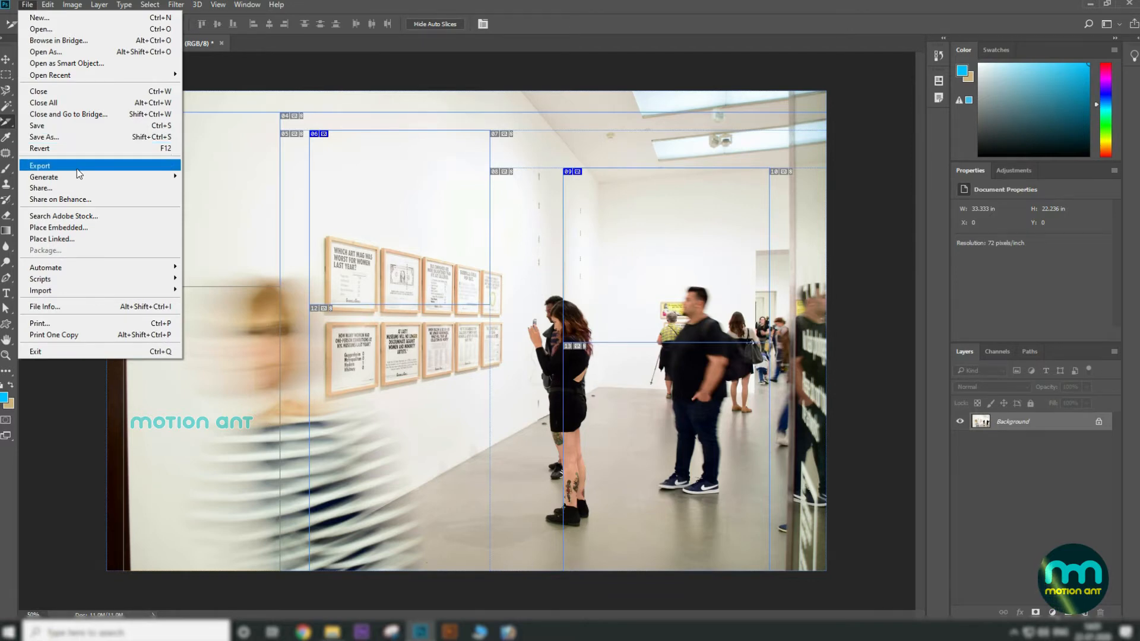
mouse_move(81, 169)
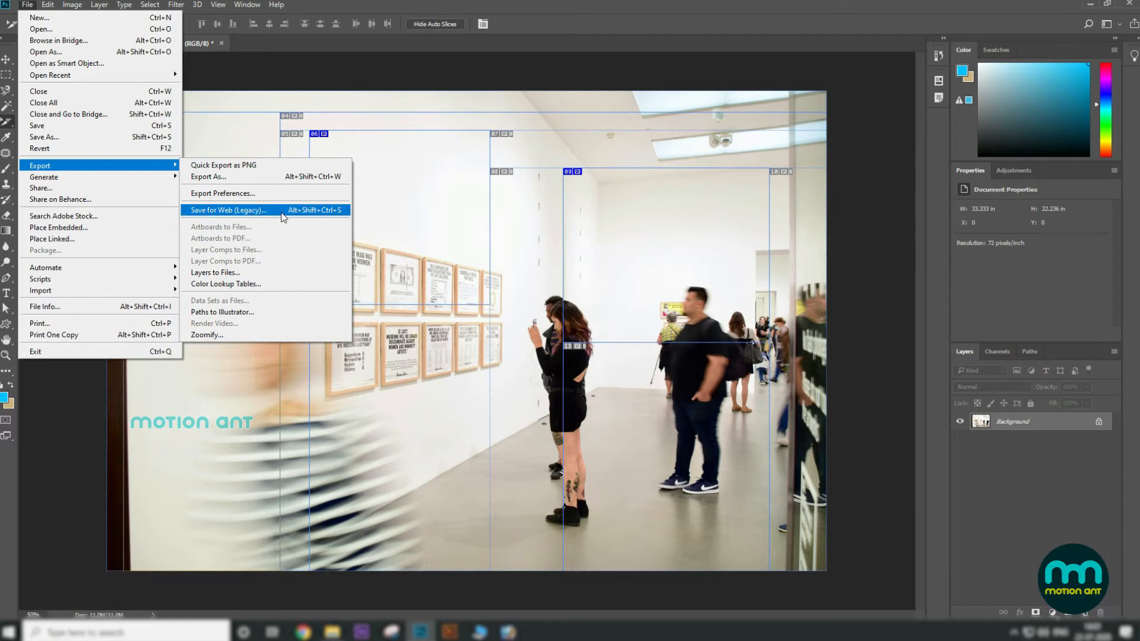
click(280, 211)
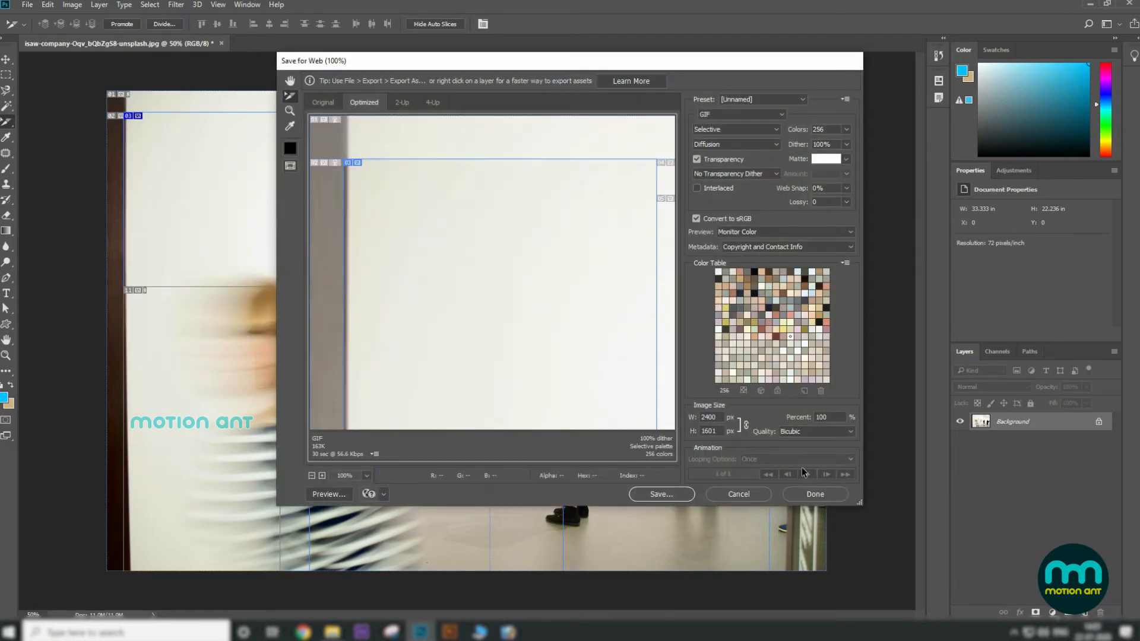
click(668, 497)
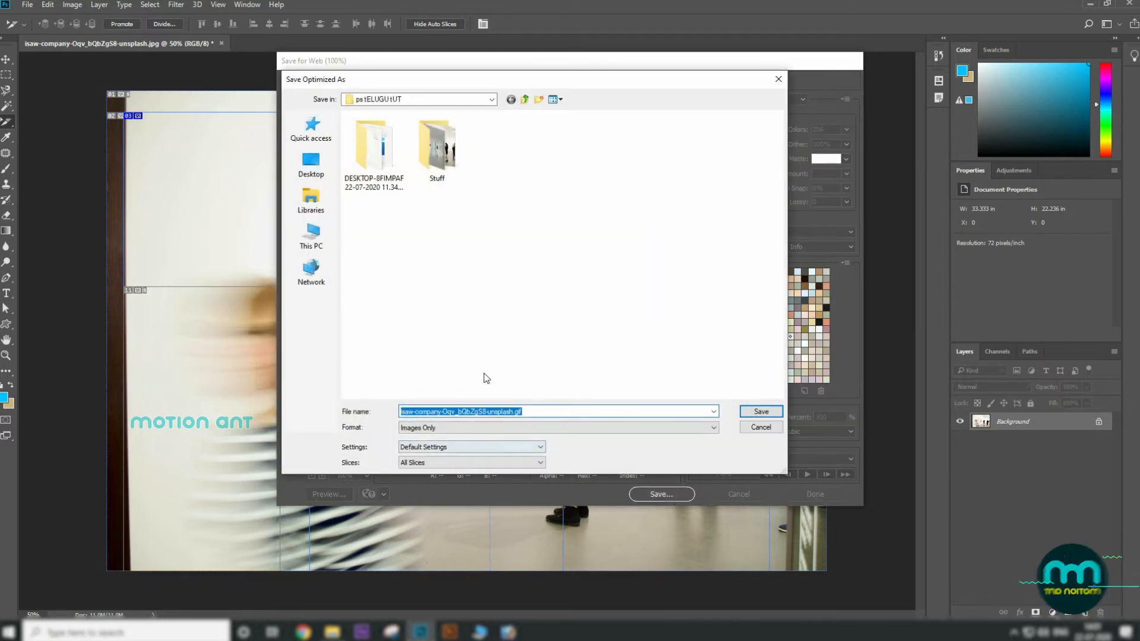
- Create a folder named imgesss in ps tELUGU tUT and save all slices into it as images only
click(492, 240)
right_click(494, 241)
mouse_move(606, 368)
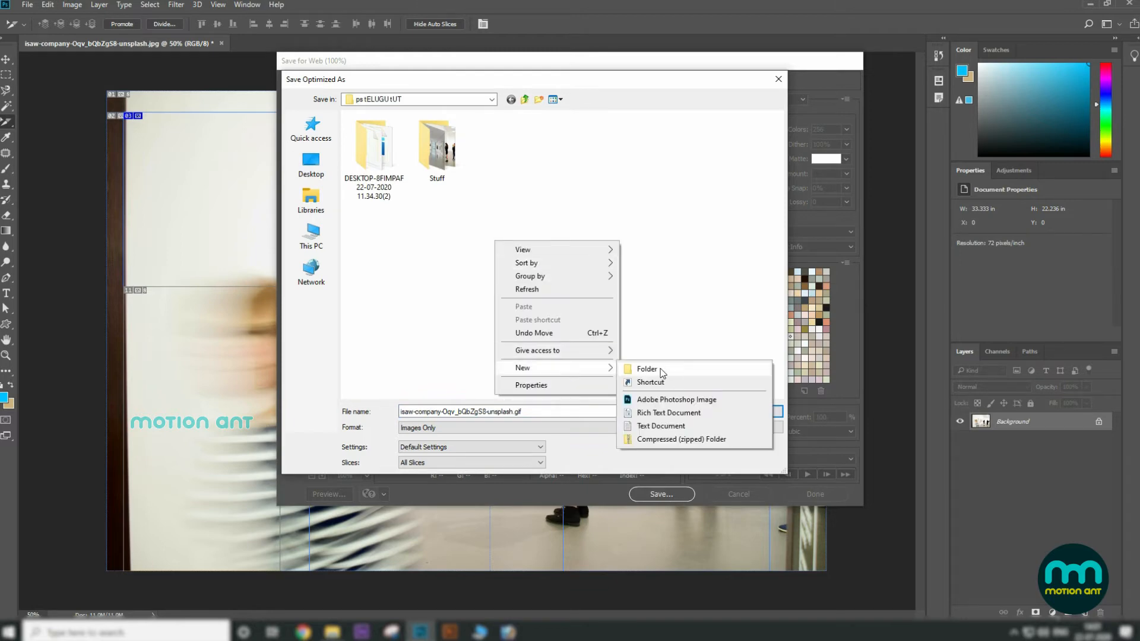
click(695, 365)
text(imgesss)
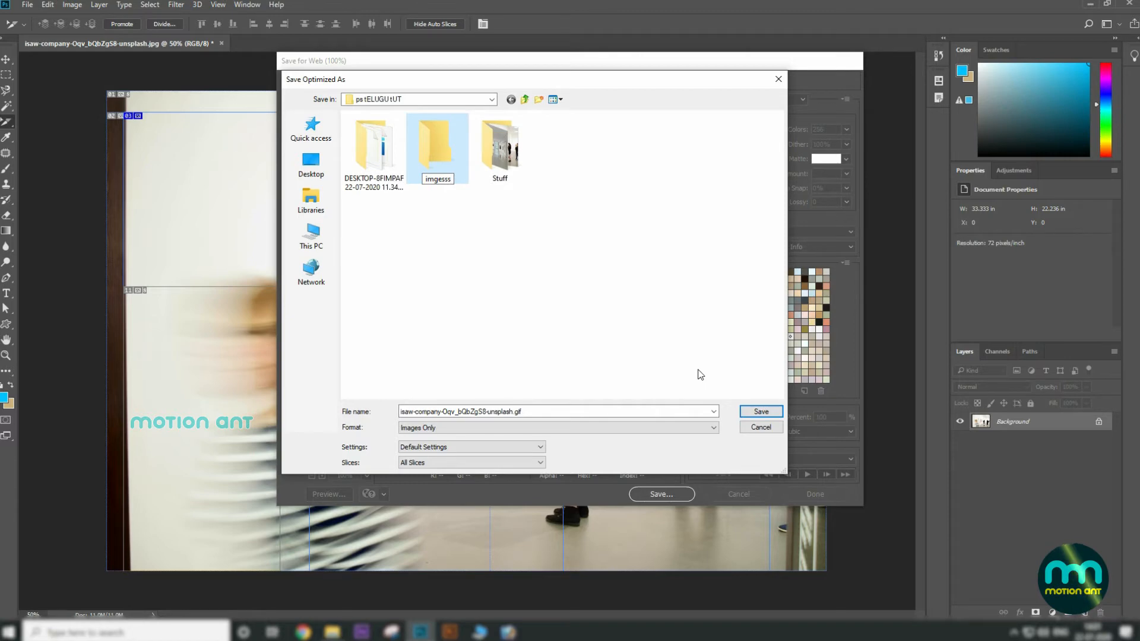
key(Return)
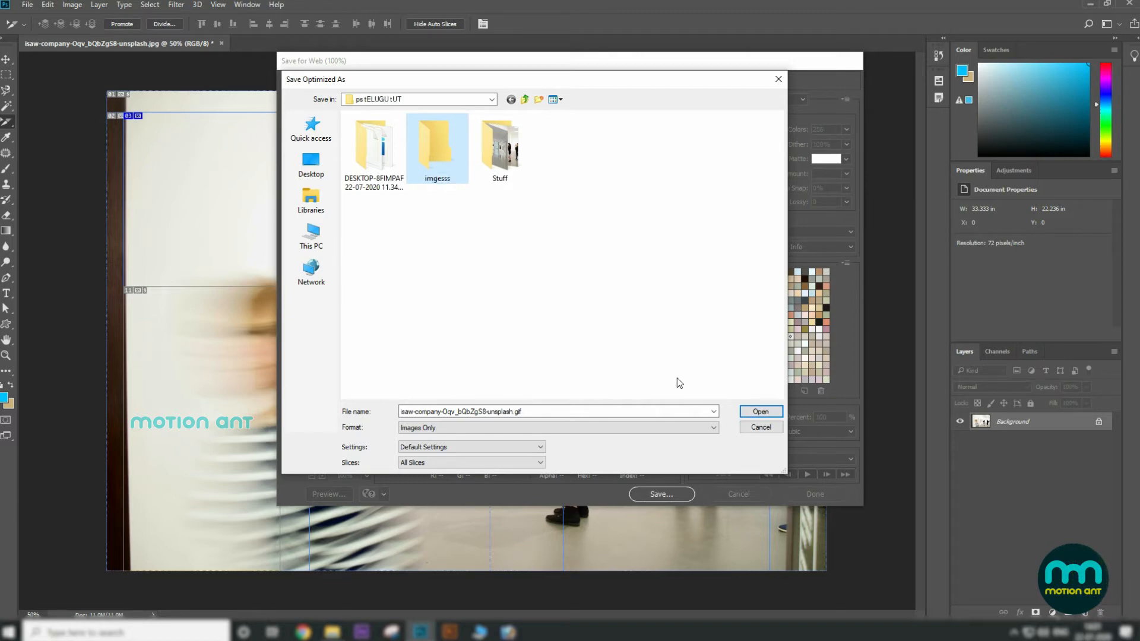
double_click(438, 150)
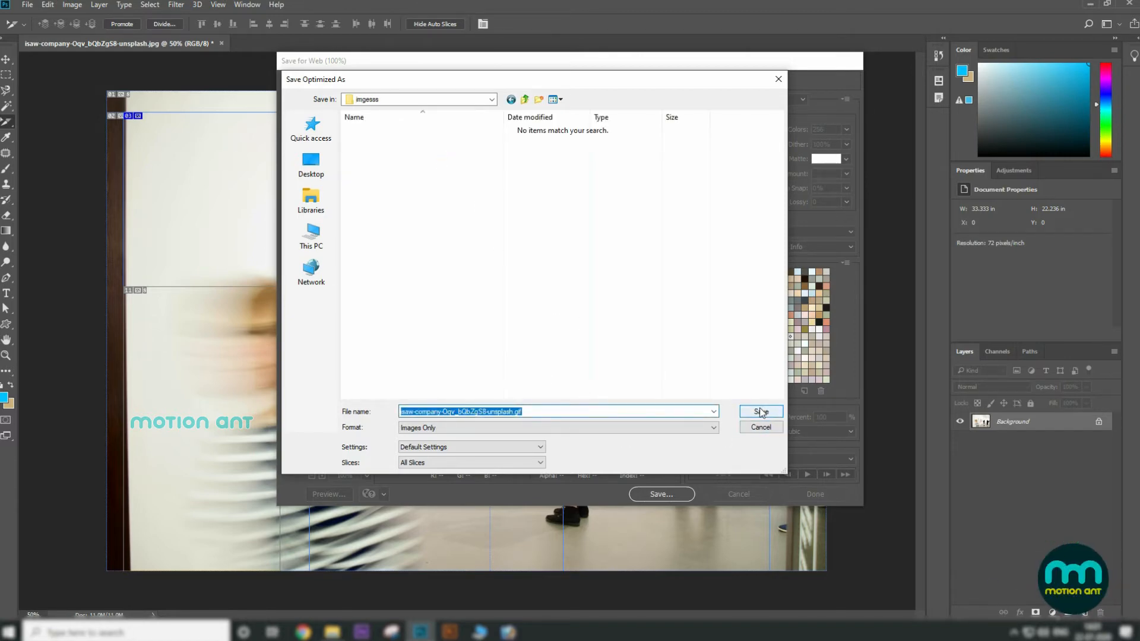
click(760, 412)
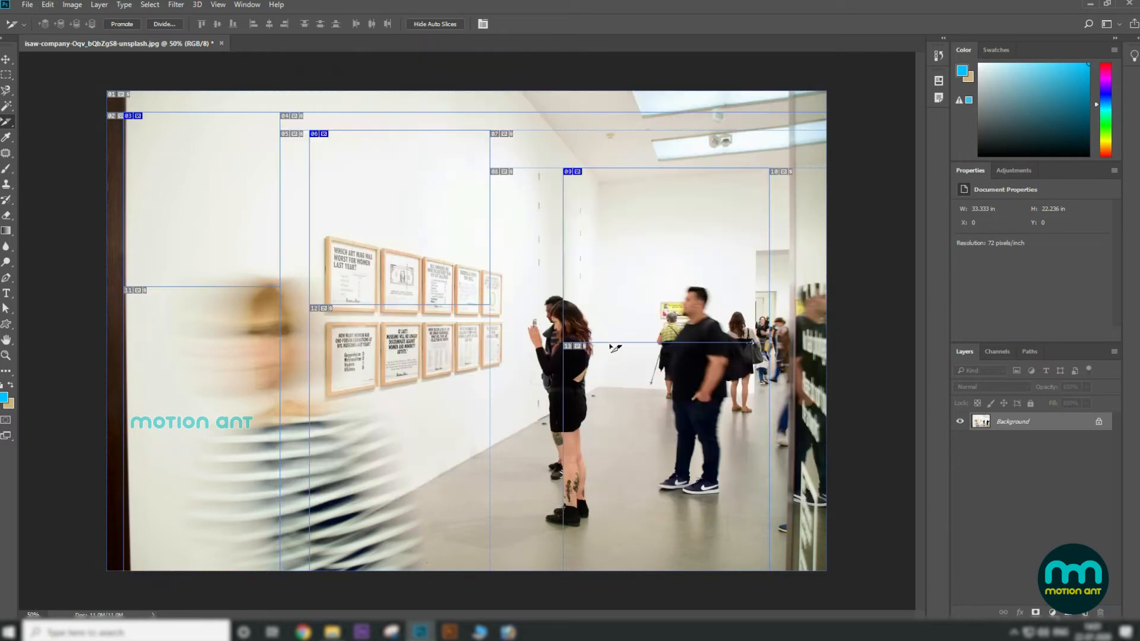
- Inspect the exported slice GIFs in the images subfolder of imgesss on the desktop, viewing slice 11 in Photos
click(1082, 10)
double_click(1019, 18)
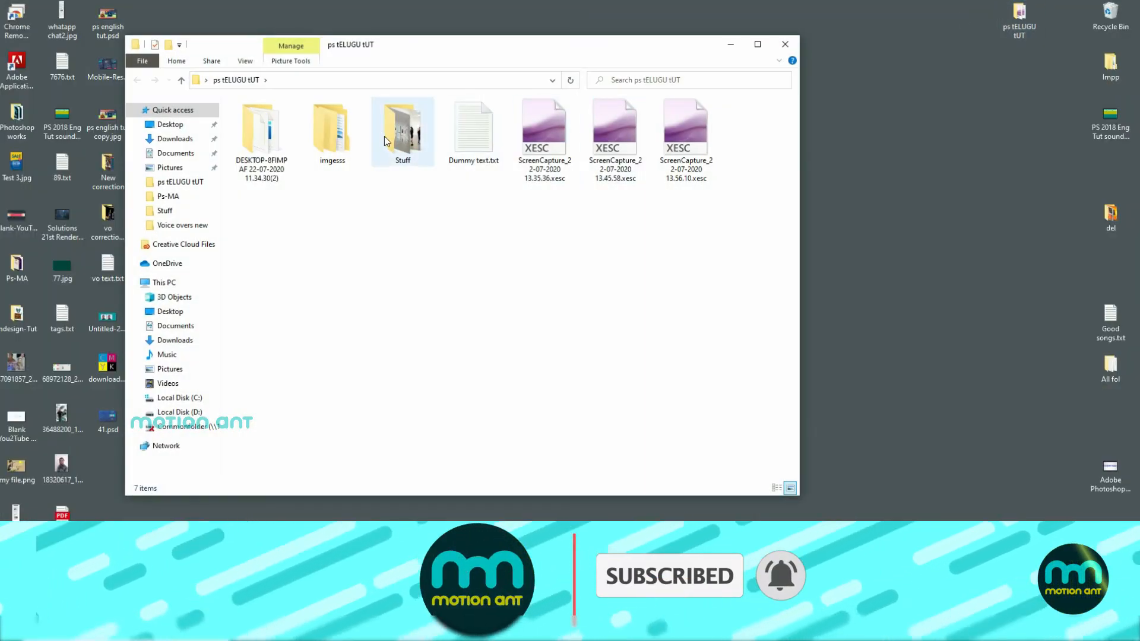
double_click(331, 129)
double_click(290, 122)
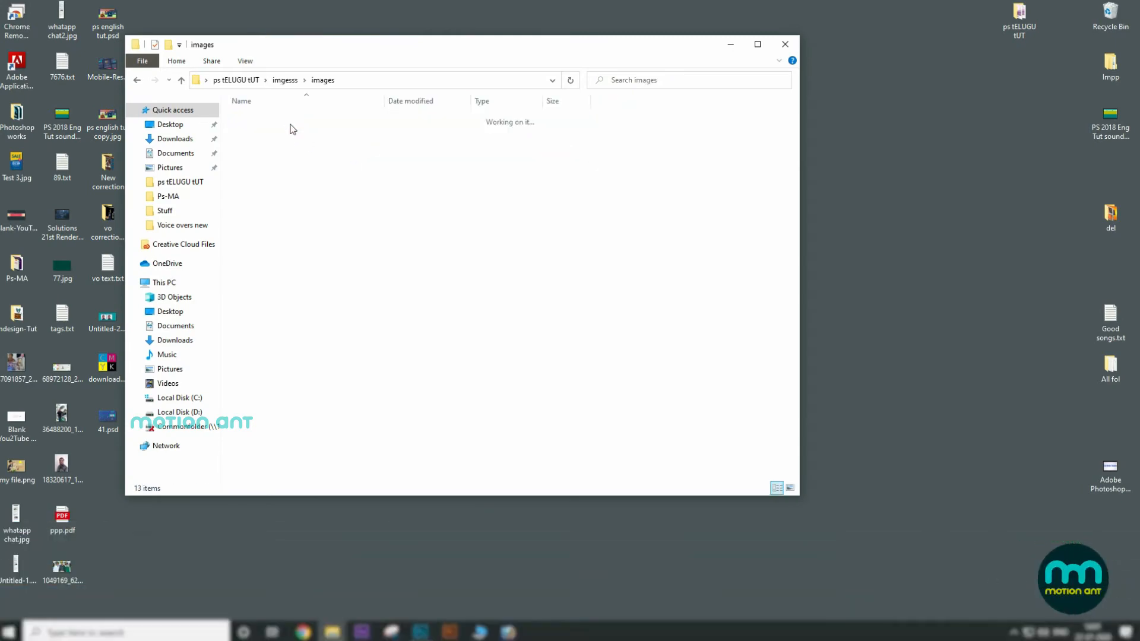
click(387, 140)
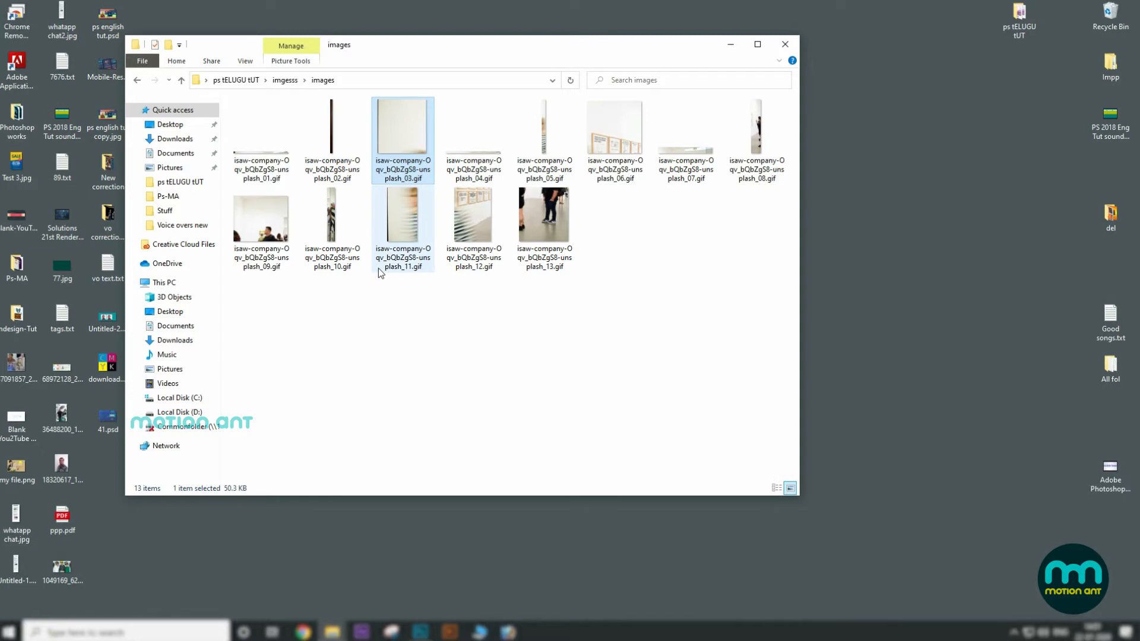
double_click(412, 141)
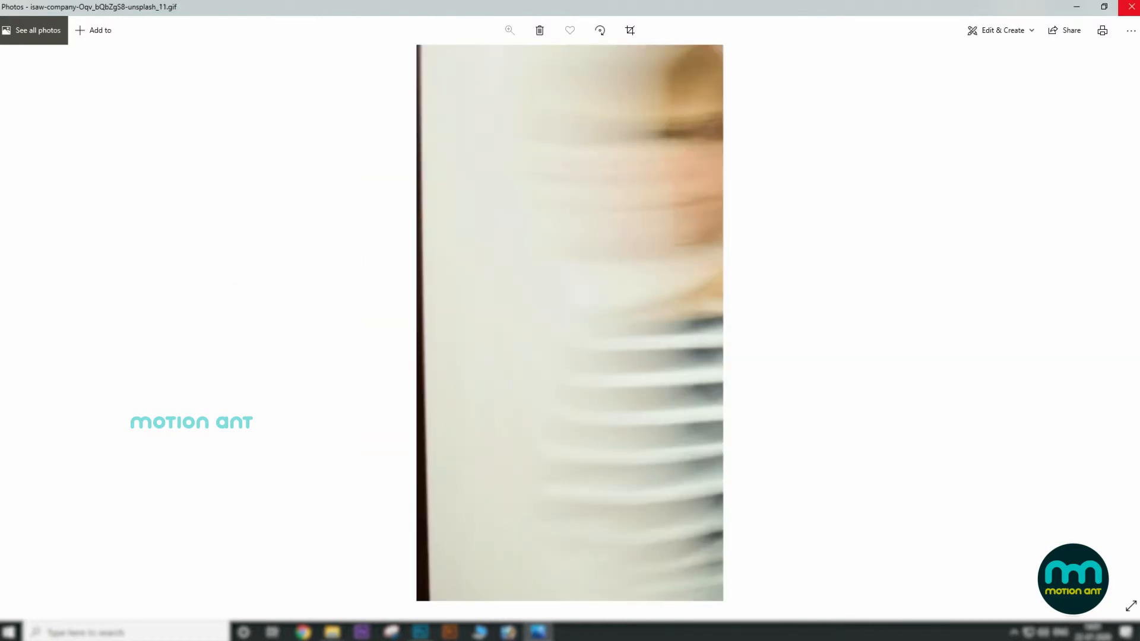
click(1131, 7)
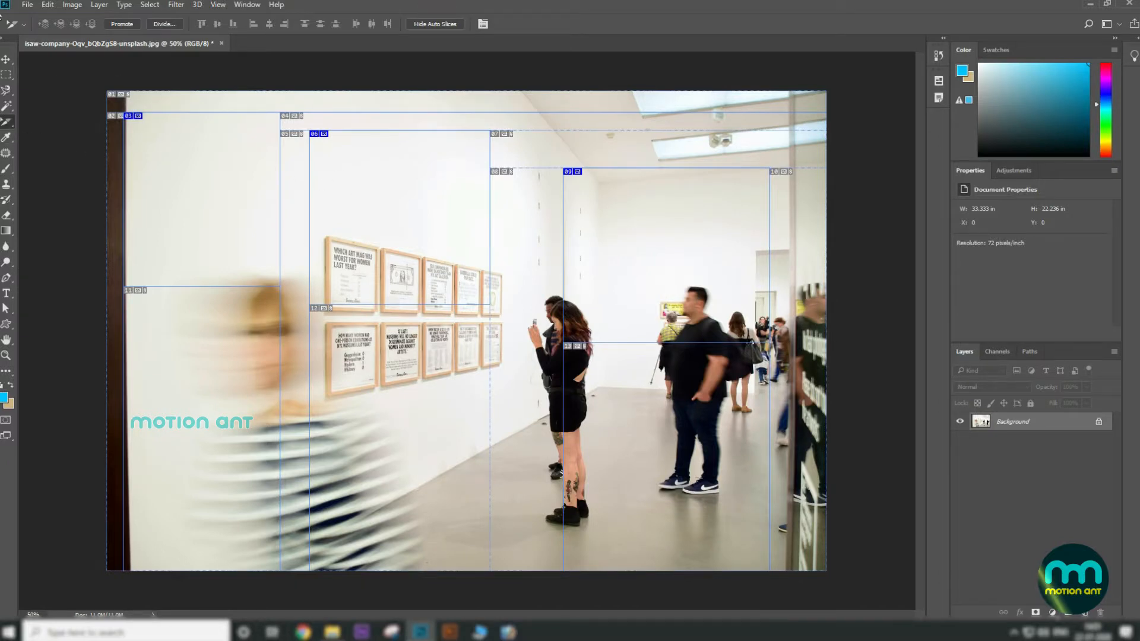
- Revert the gallery photo to its last saved version
click(27, 4)
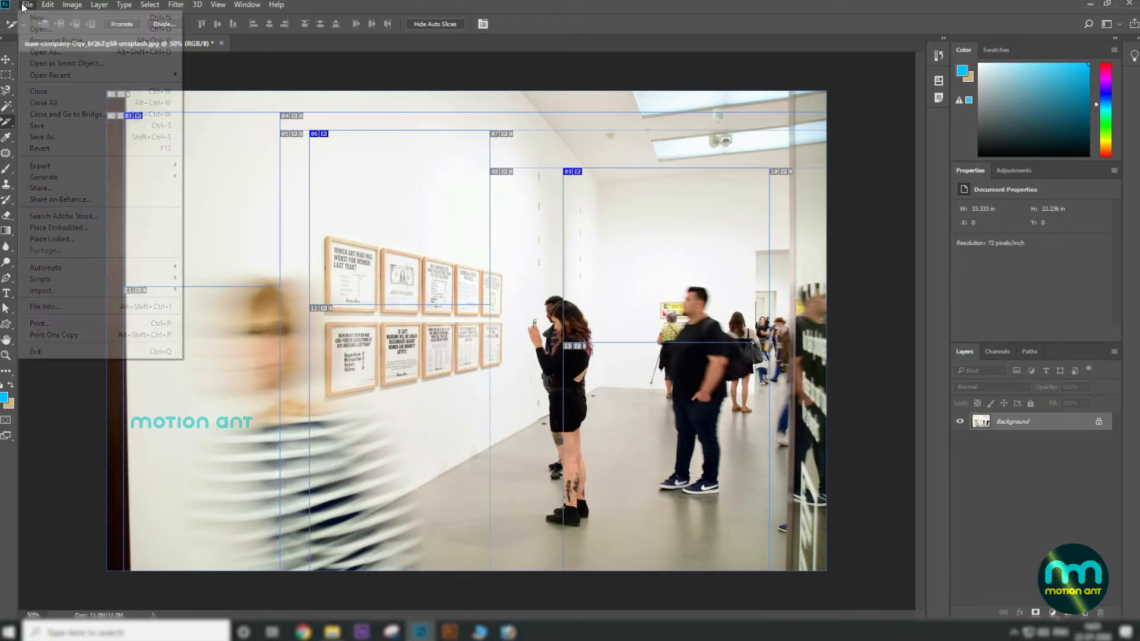
click(80, 149)
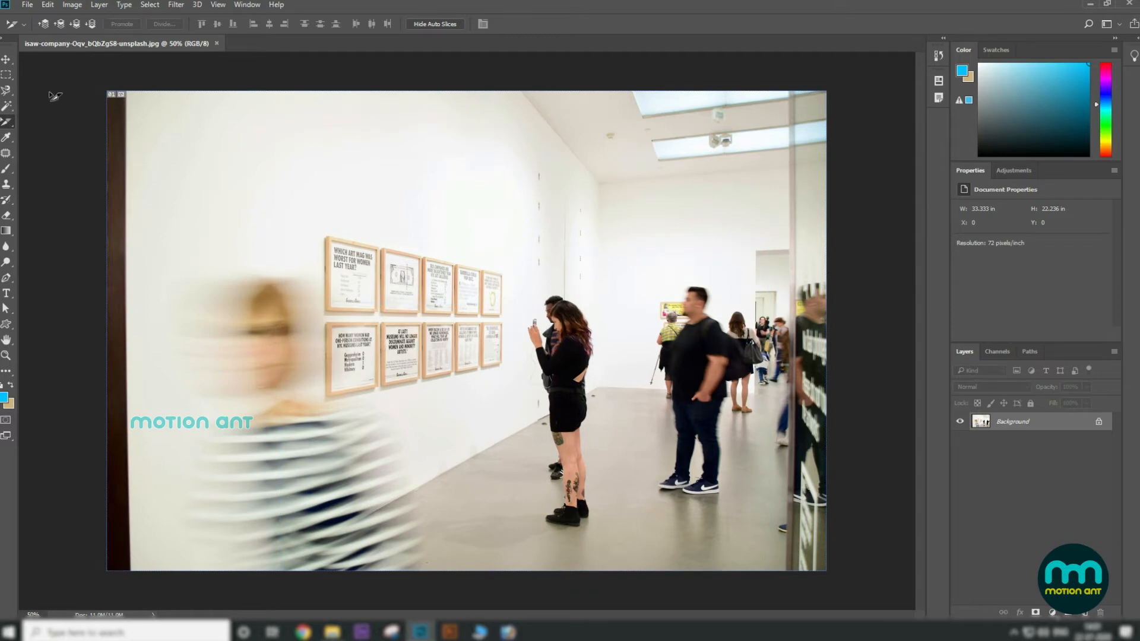
- Sample a brown from the reflective door at the photo's right side as the foreground color with the Eyedropper tool
click(5, 137)
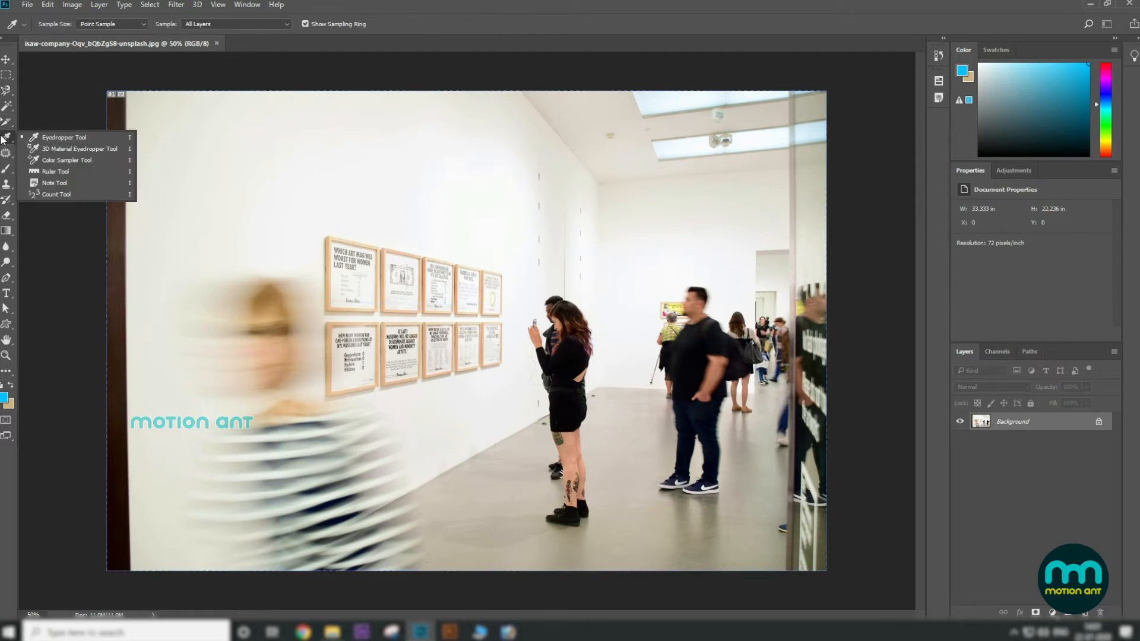
click(75, 137)
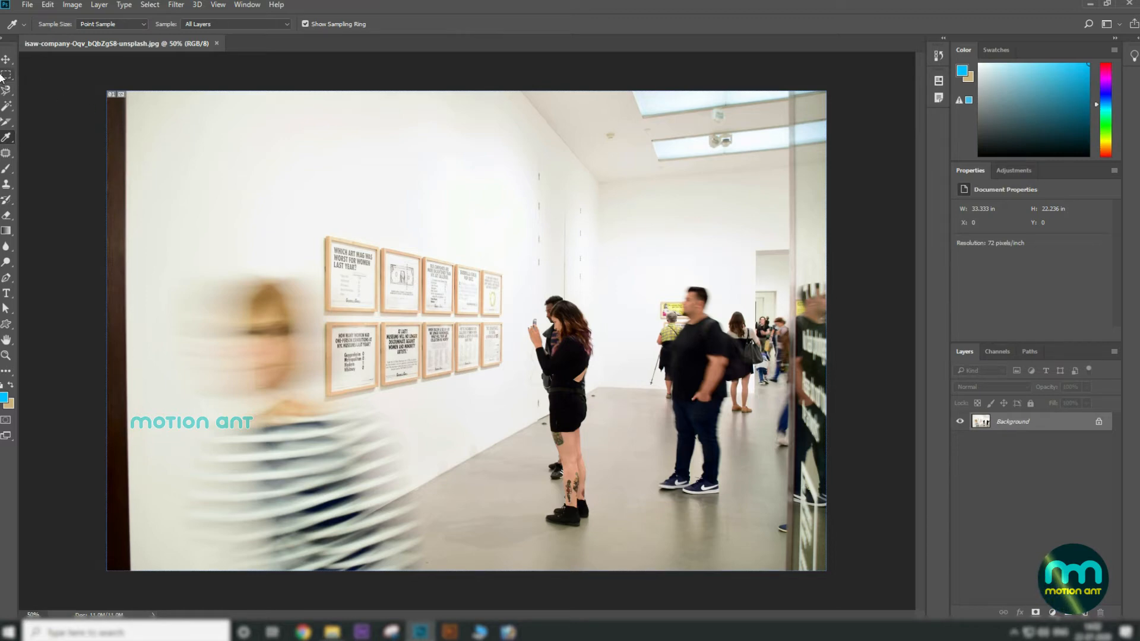
click(6, 138)
click(30, 138)
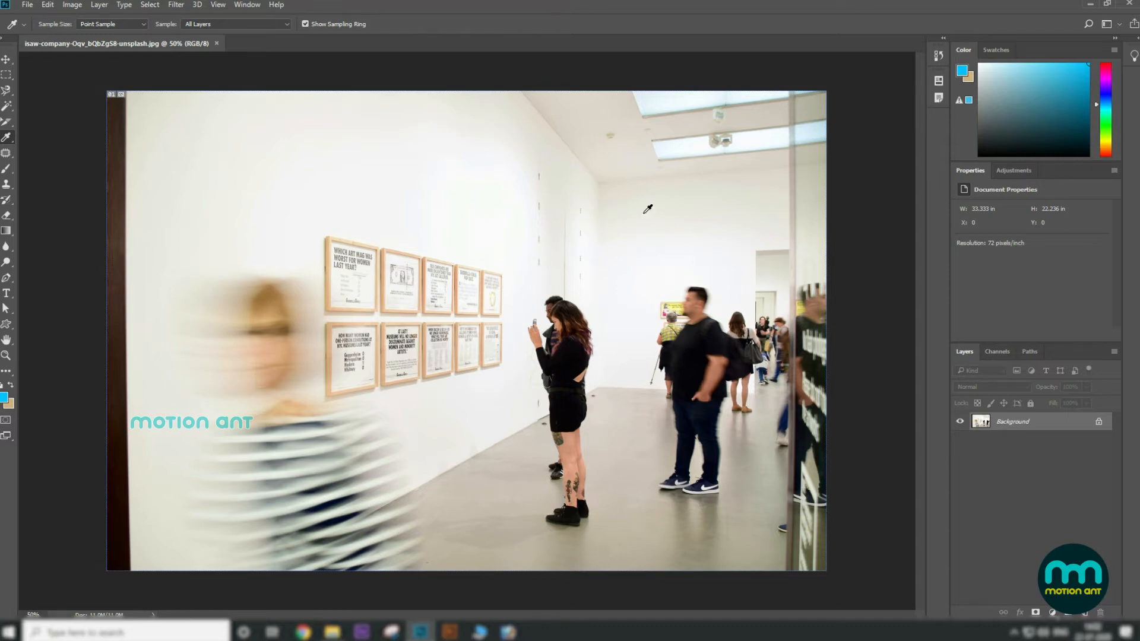
click(800, 378)
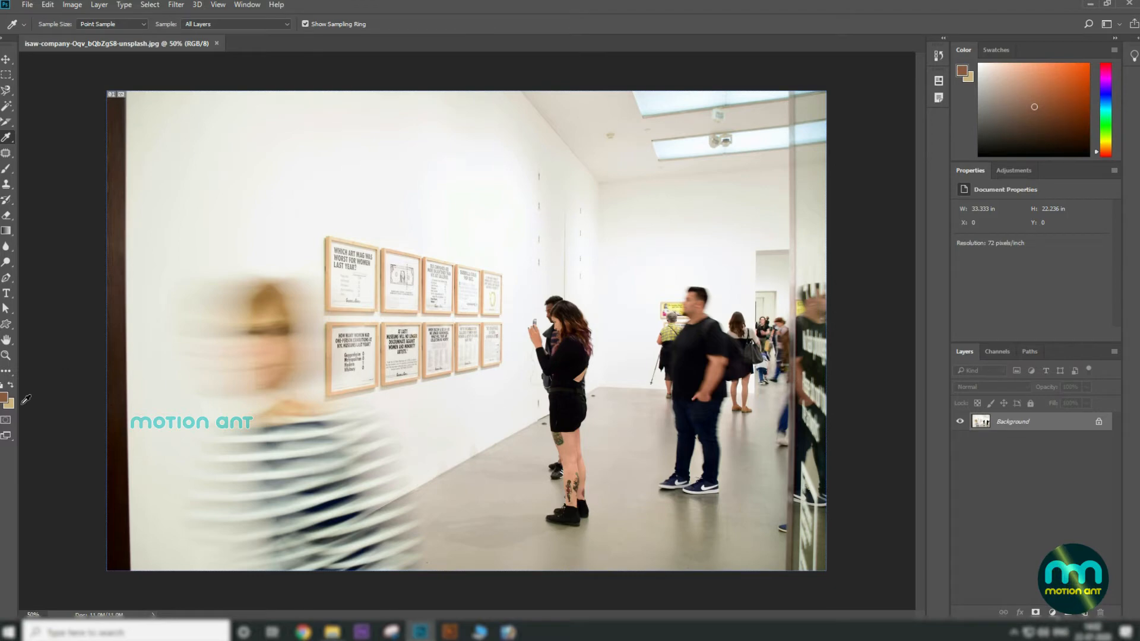
- On a new layer, fill a rectangular selection of about 4.81 × 4.96 in above the blurred woman with the sampled brown, and deselect
click(6, 74)
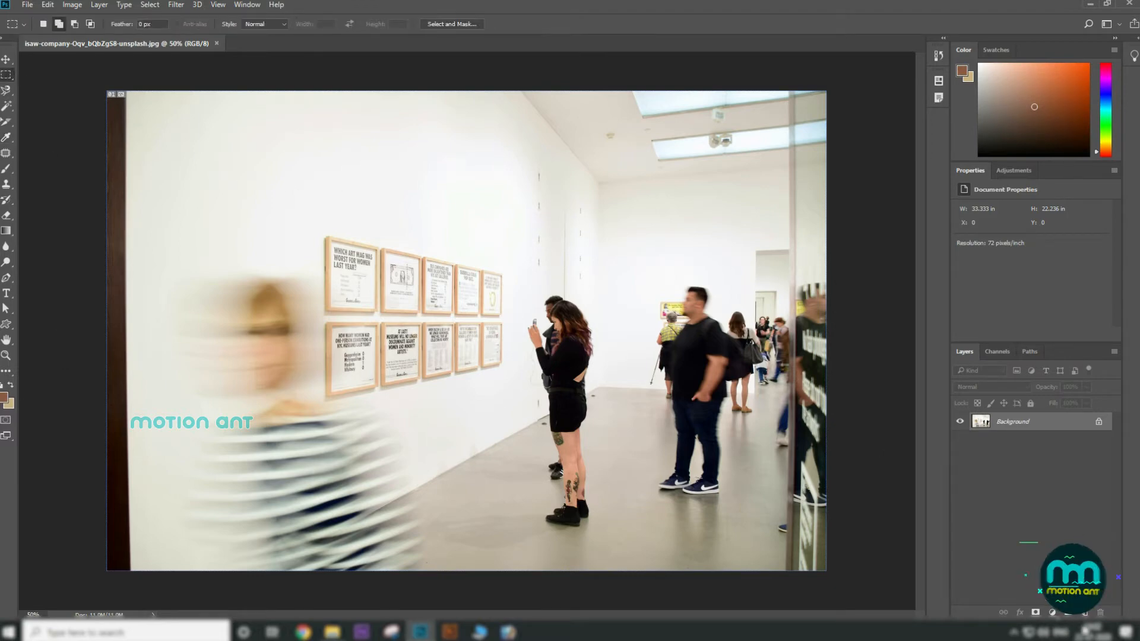
key(ctrl+shift+alt+n)
drag(213, 136, 317, 244)
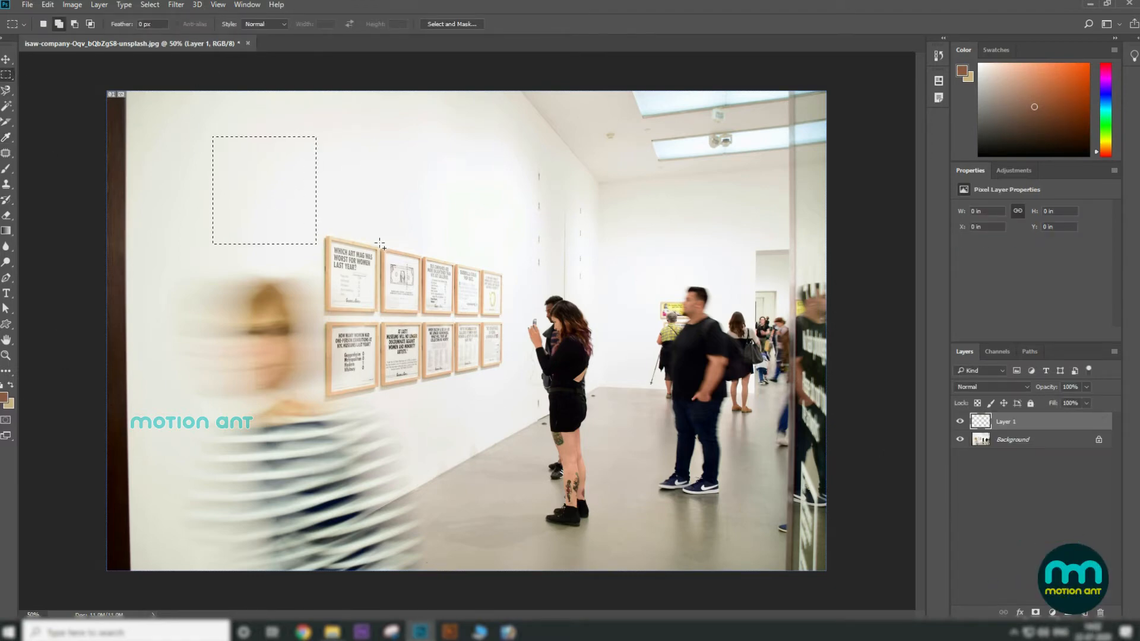
key(alt)
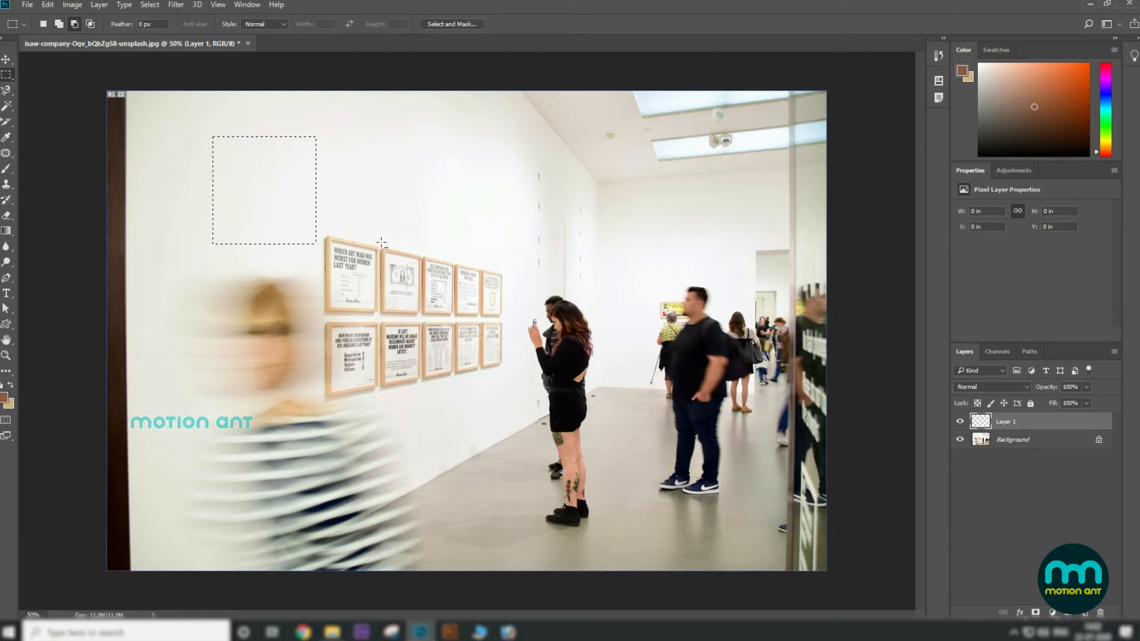
key(alt+BackSpace)
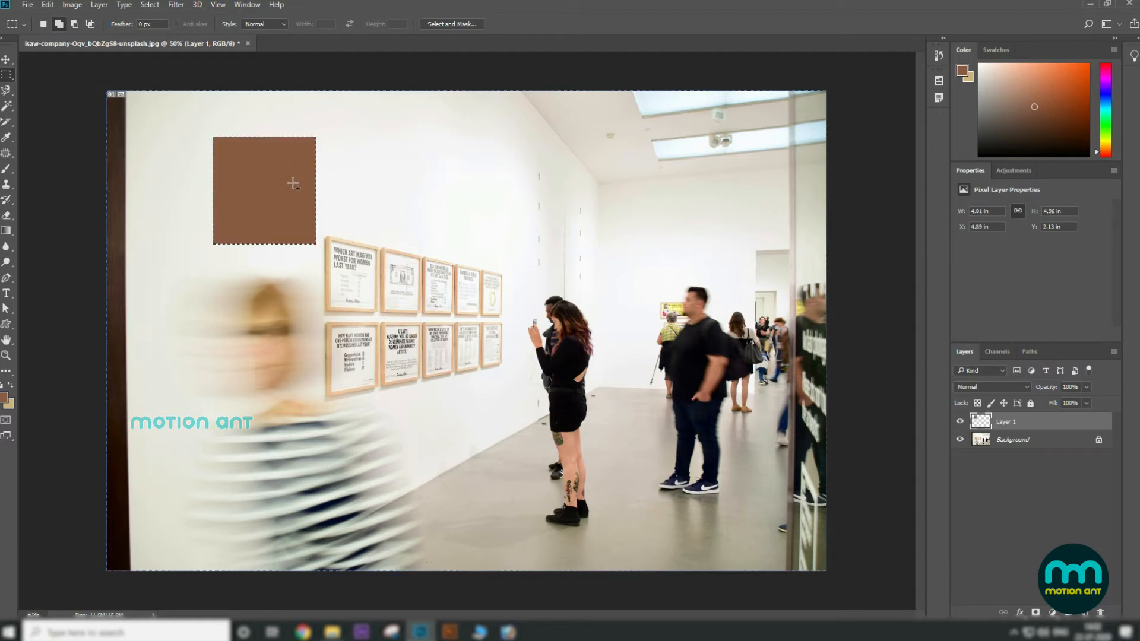
key(ctrl+d)
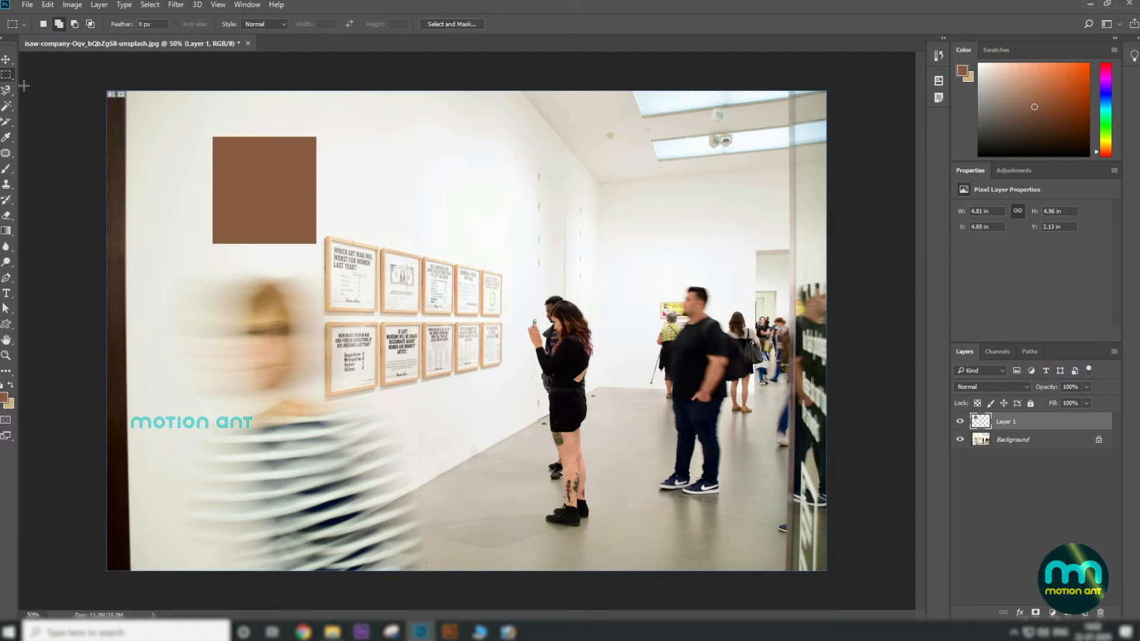
click(6, 59)
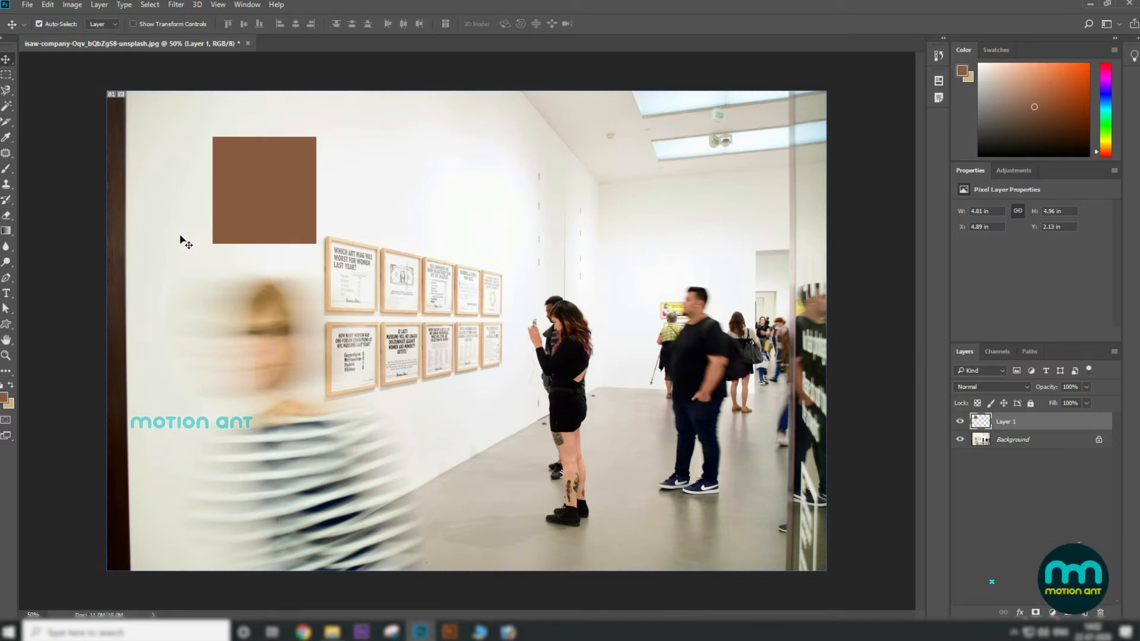
- Sample the light wood color of the upper middle poster frame as the foreground color with the Eyedropper tool
click(6, 137)
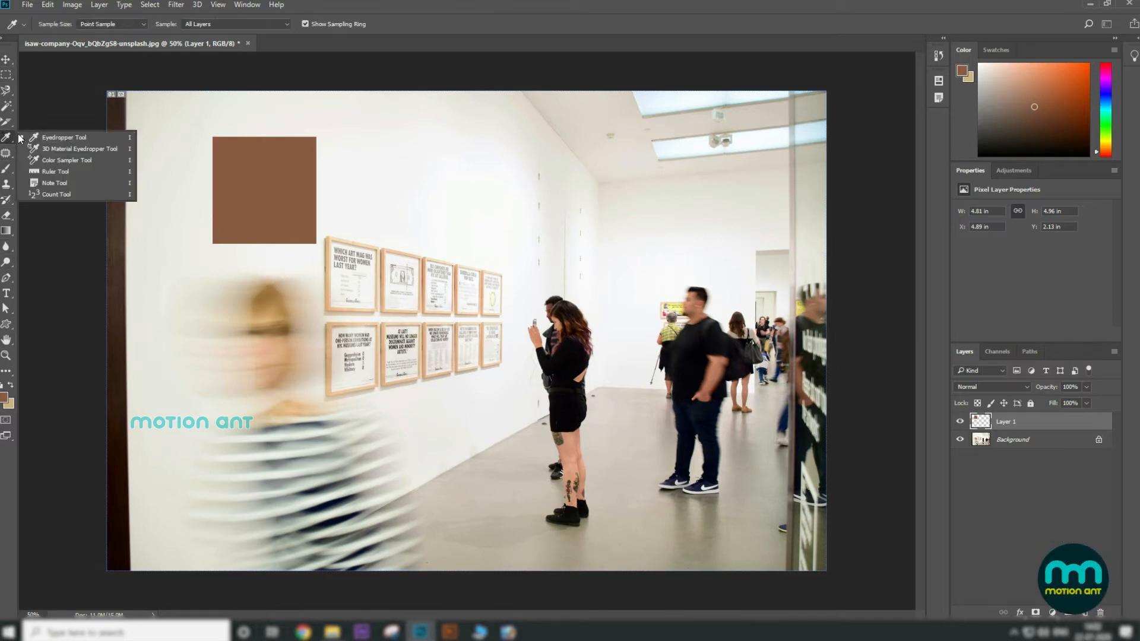
click(53, 138)
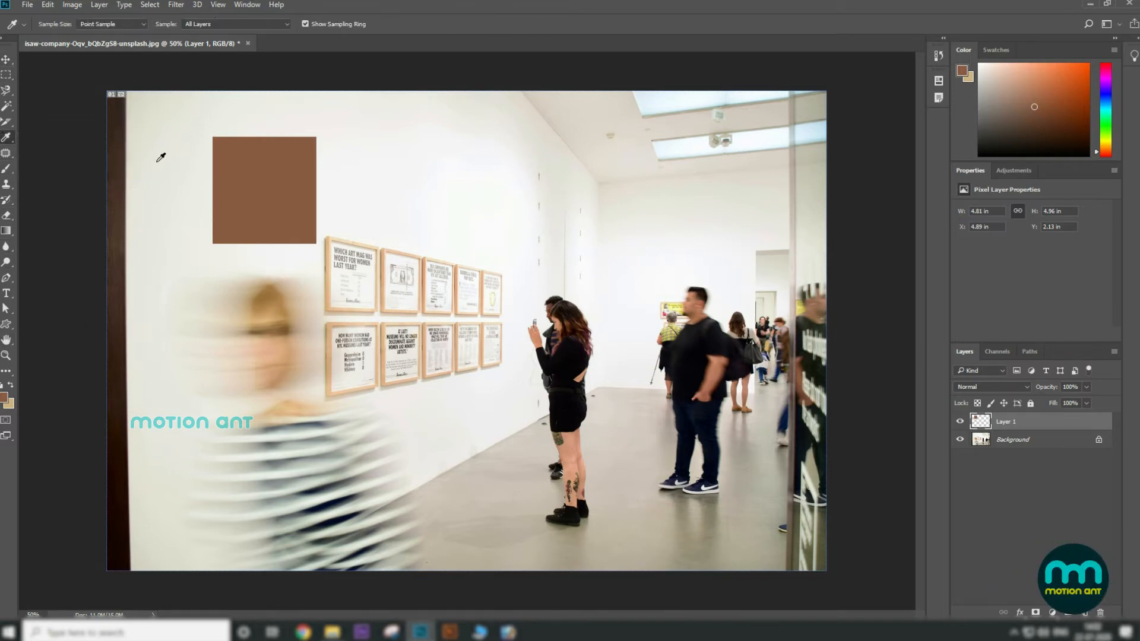
click(425, 261)
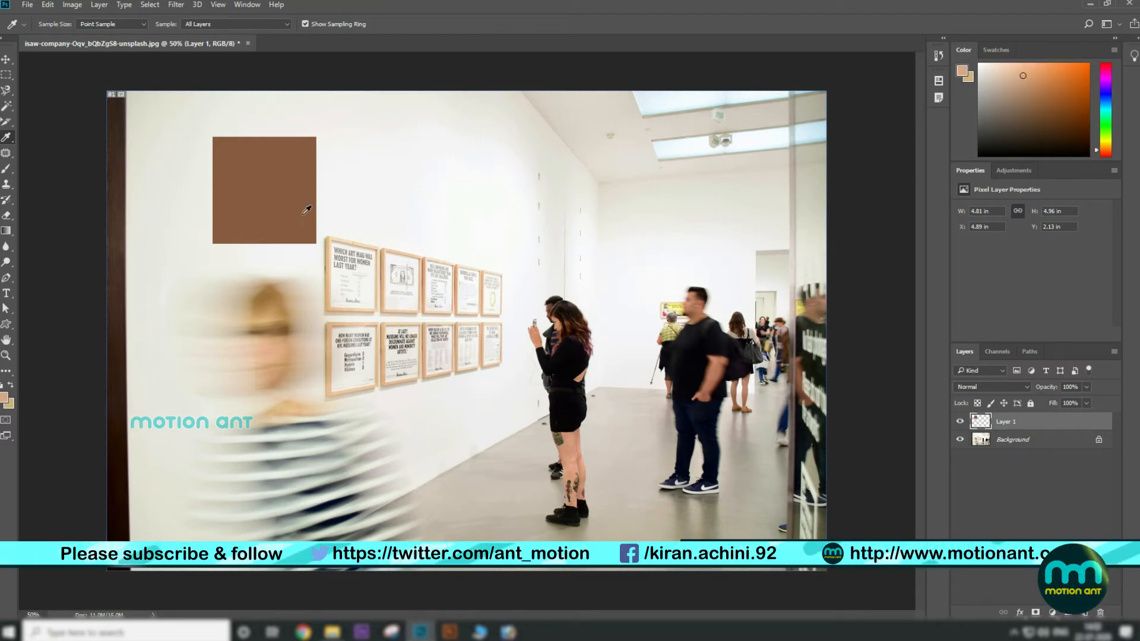
- Choose the Color Sampler tool, and switch to the Move tool
right_click(6, 137)
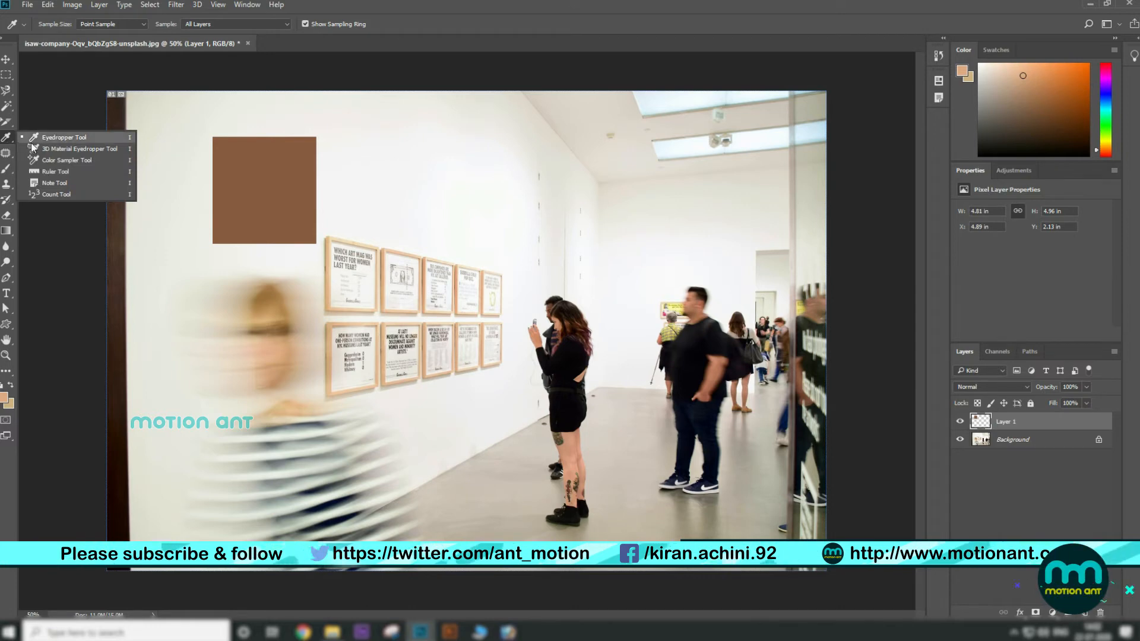
click(82, 162)
click(6, 60)
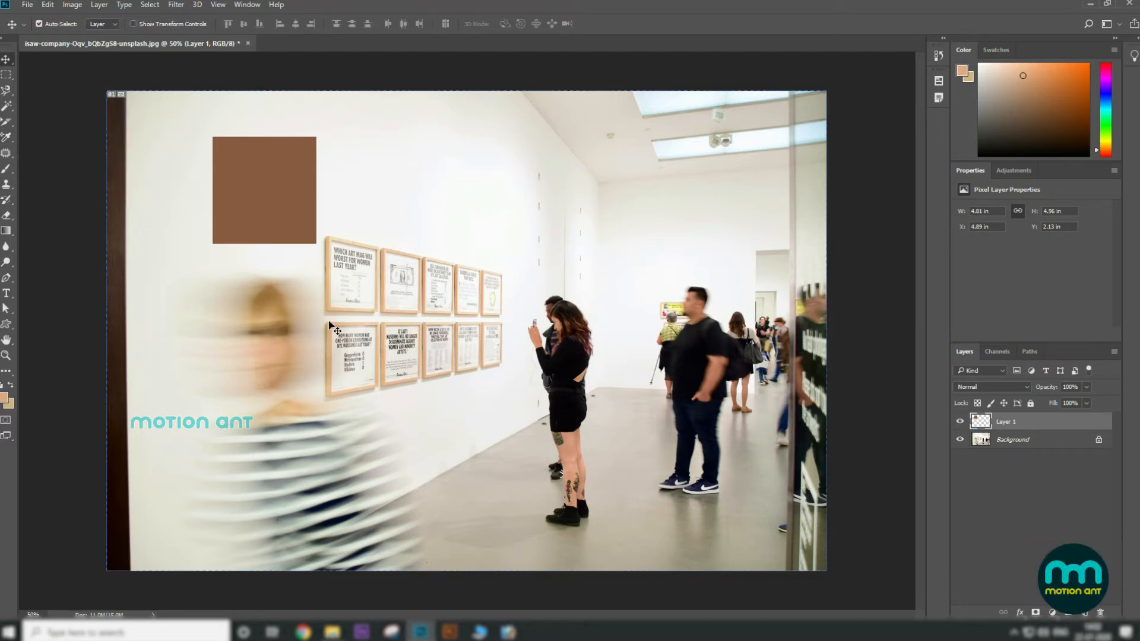
- Close the gallery photo without saving and open onam-royalty-free-festival-for-onam-5eaa296d1944c9.68643376.png from the Stuff folder
key(i)
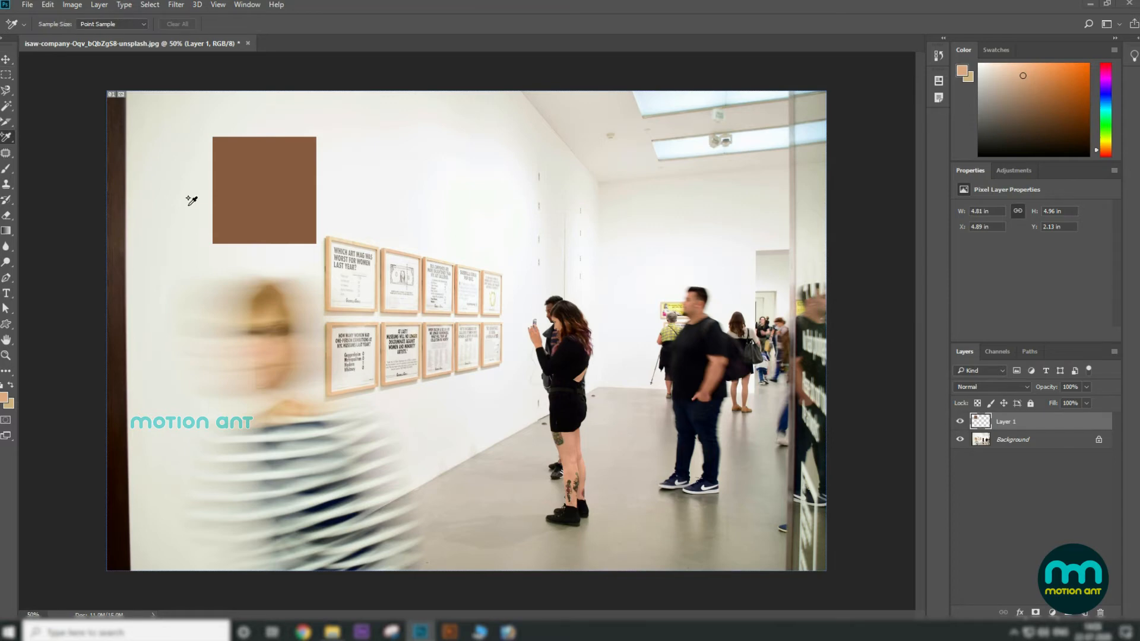
click(247, 43)
click(566, 238)
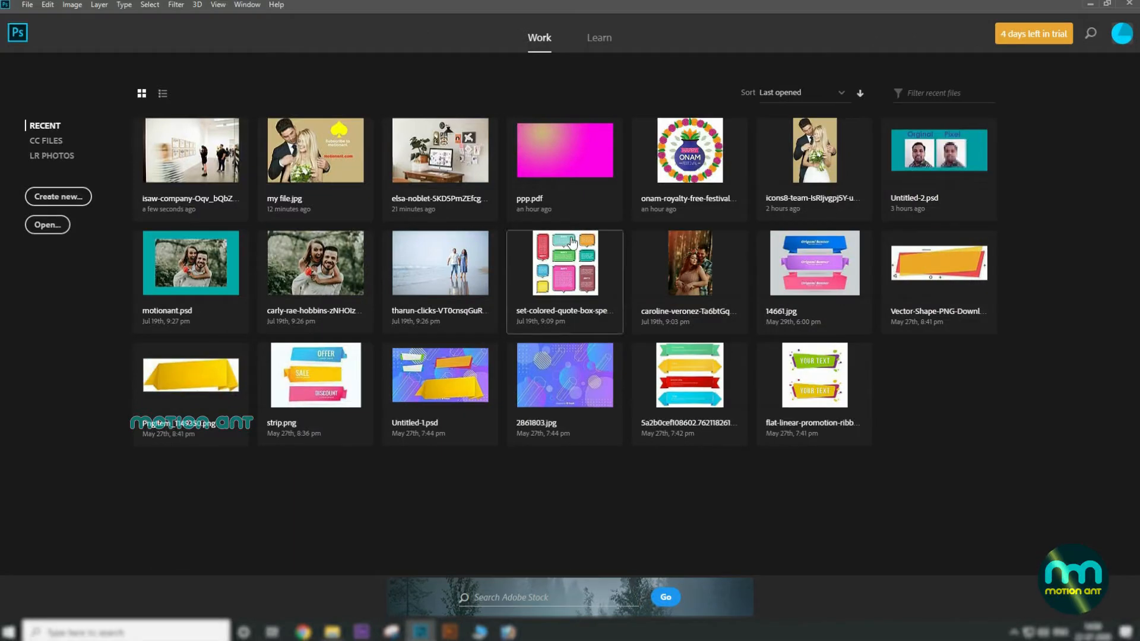
click(47, 232)
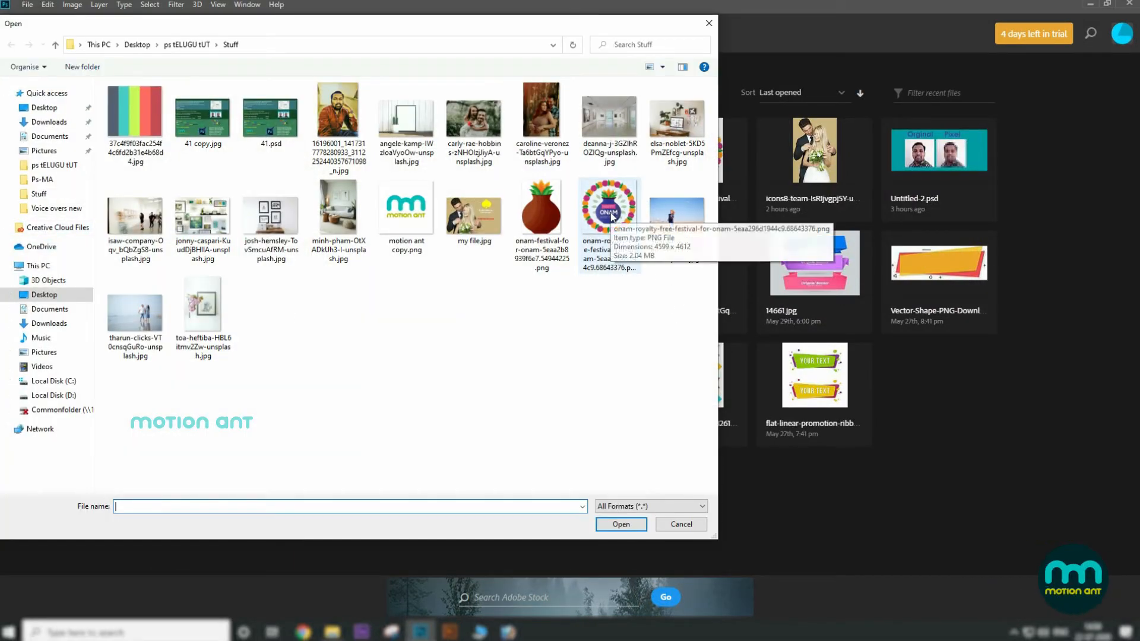
click(602, 225)
click(619, 524)
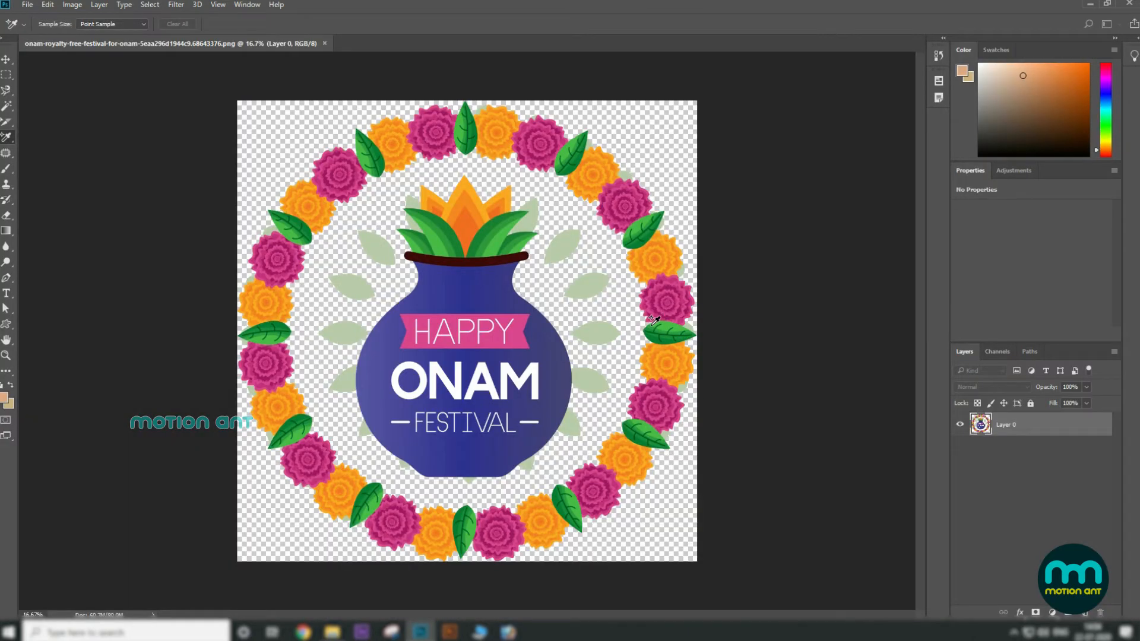
- Fill a new layer with the tan background color and place it beneath the Onam artwork layer
click(5, 60)
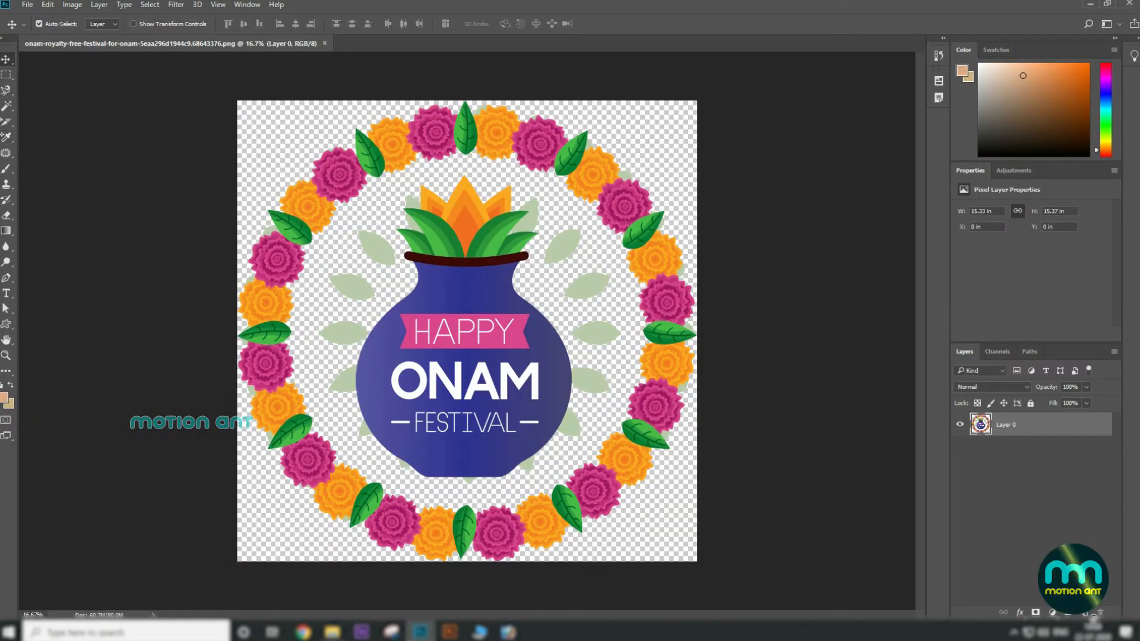
key(ctrl+shift+alt+n)
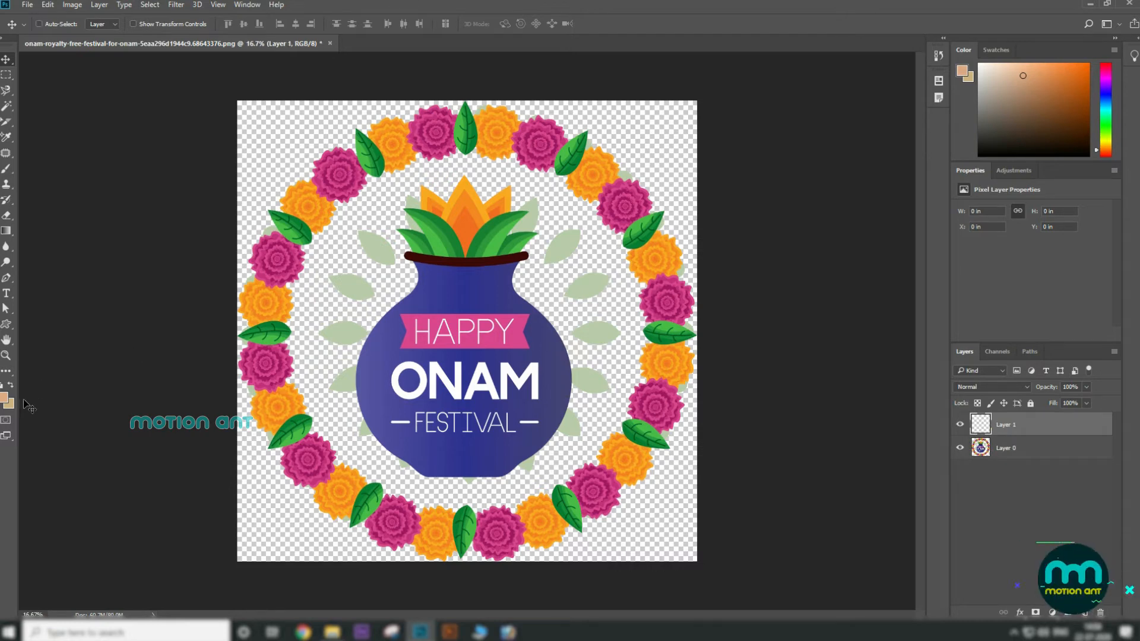
key(ctrl+BackSpace)
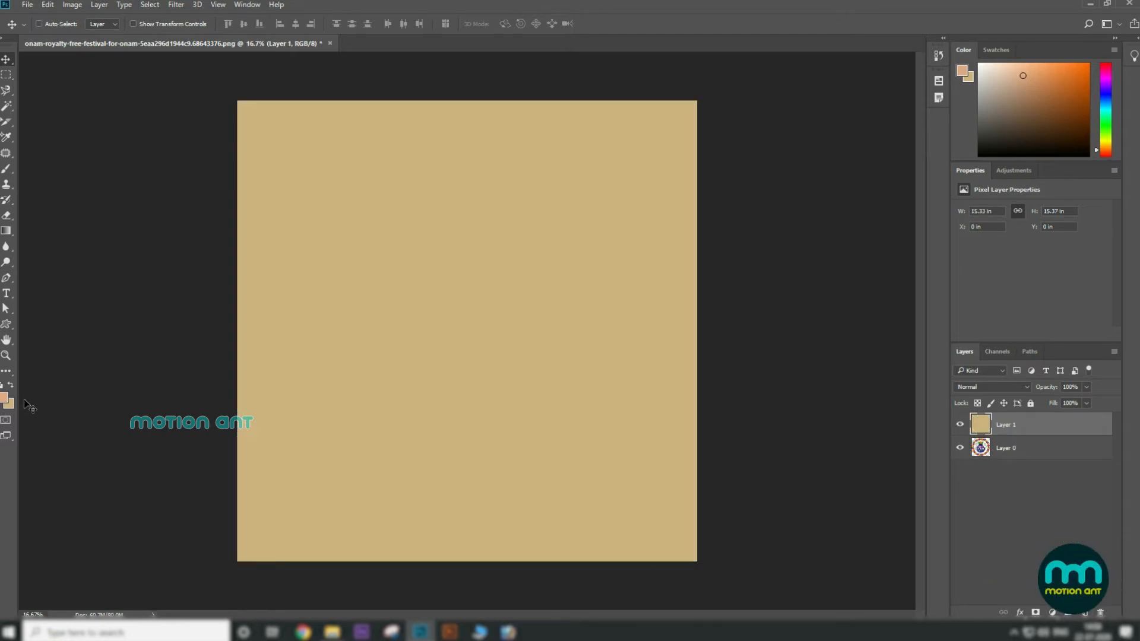
drag(1030, 435, 1032, 463)
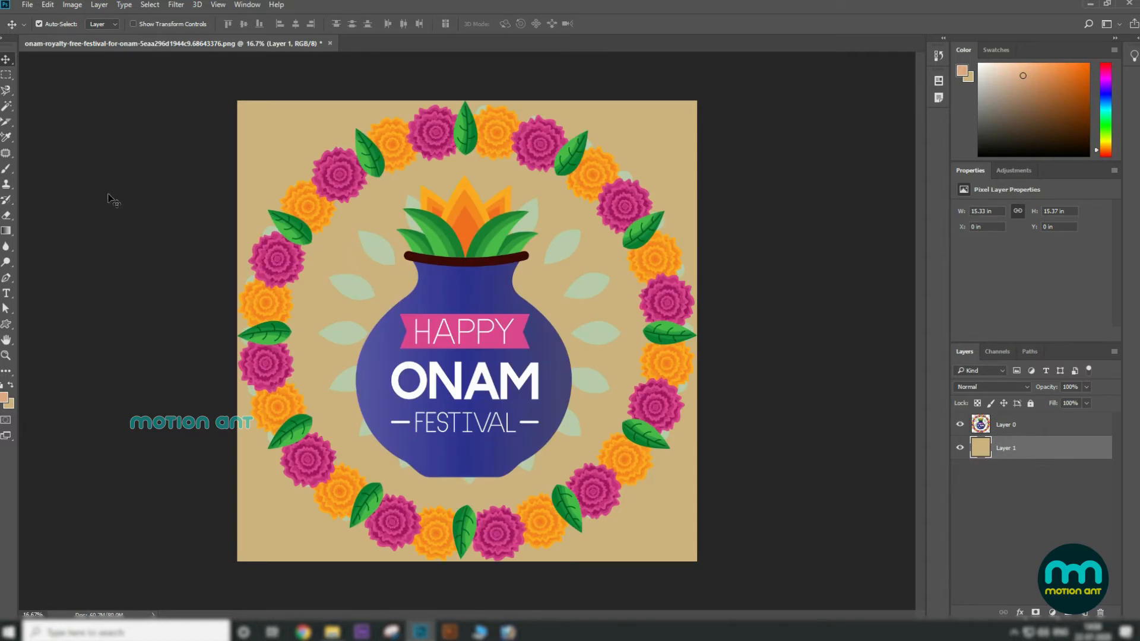
- Place color samplers on the pot's neck, the pink banner, the tan background and the upper-left green garland leaf
click(9, 137)
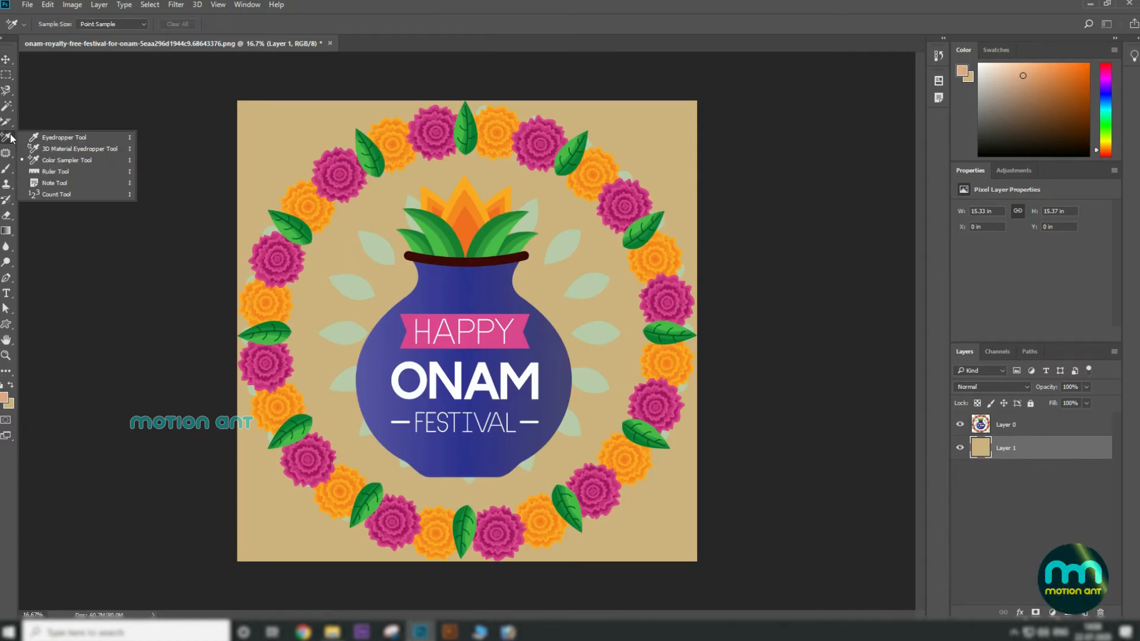
click(80, 161)
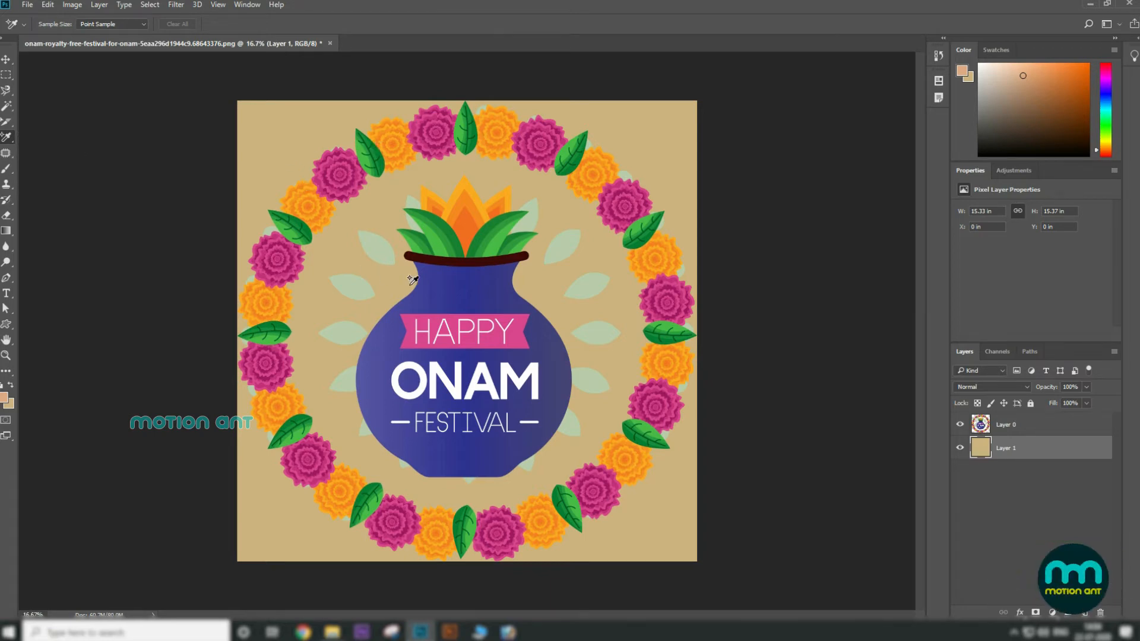
click(452, 293)
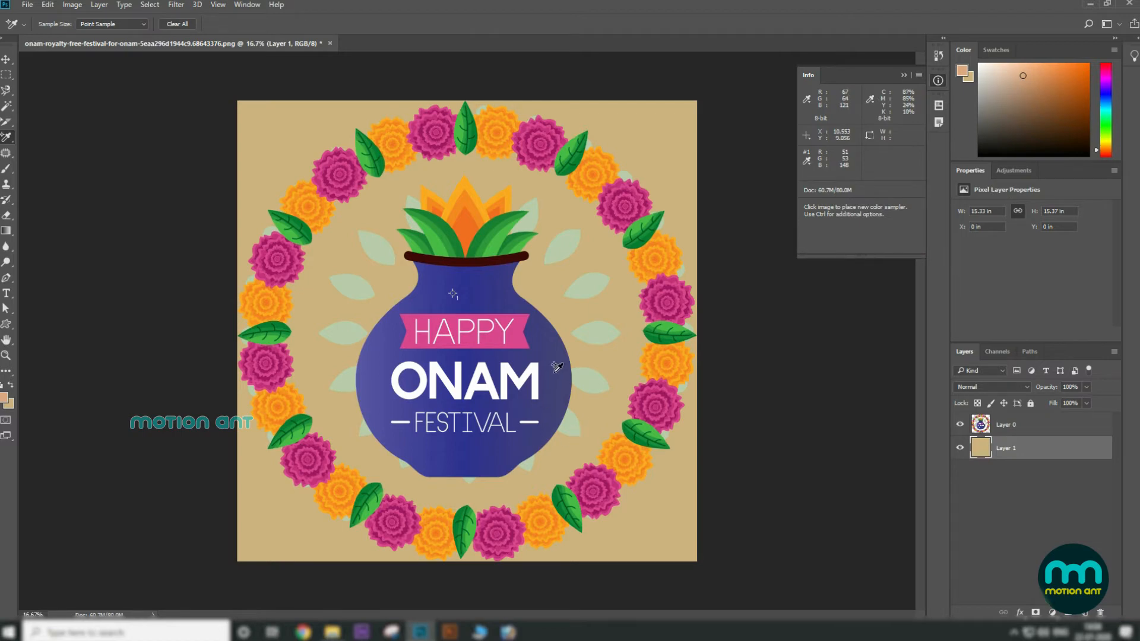
click(516, 347)
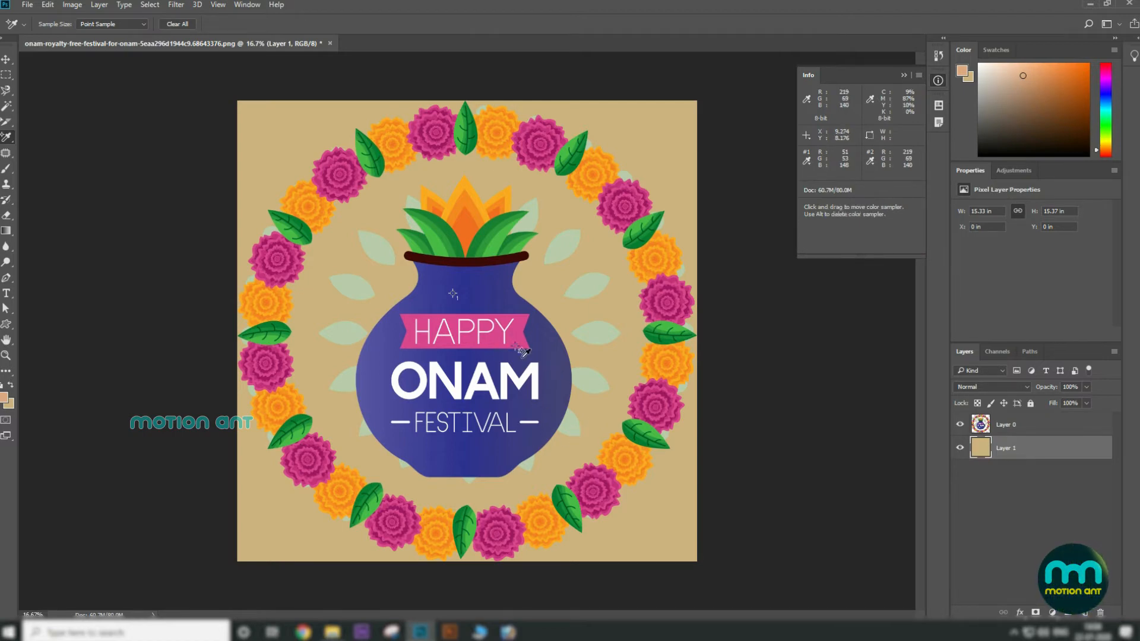
click(318, 292)
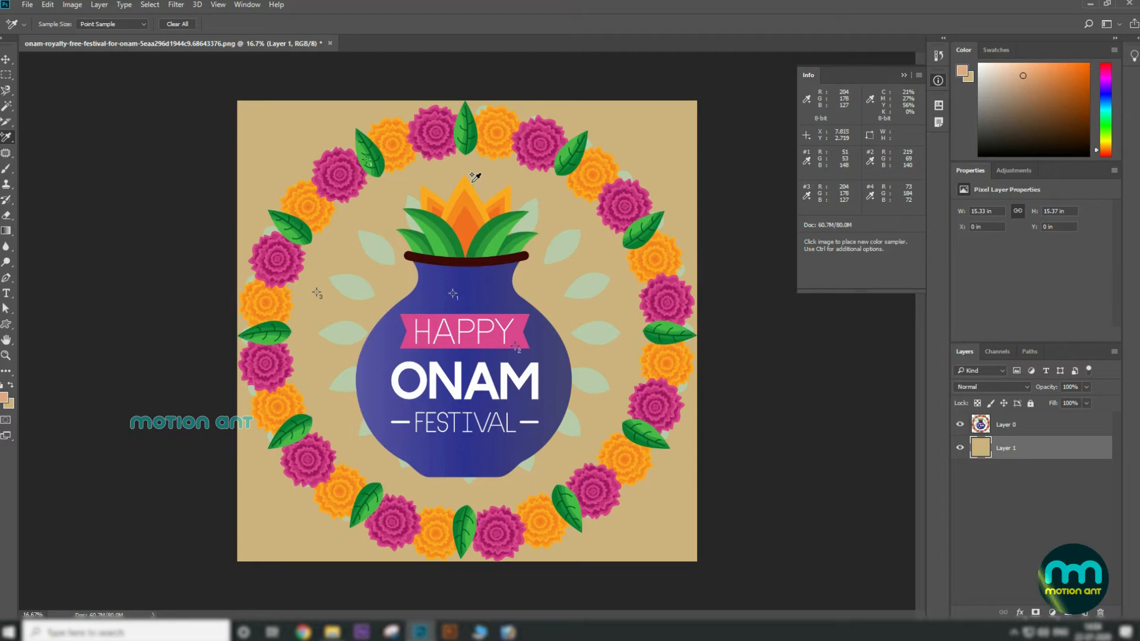
- Place six more color samplers around the upper half of the artwork, and try to add an eleventh
click(603, 130)
click(628, 209)
click(477, 174)
click(360, 205)
click(280, 154)
click(337, 251)
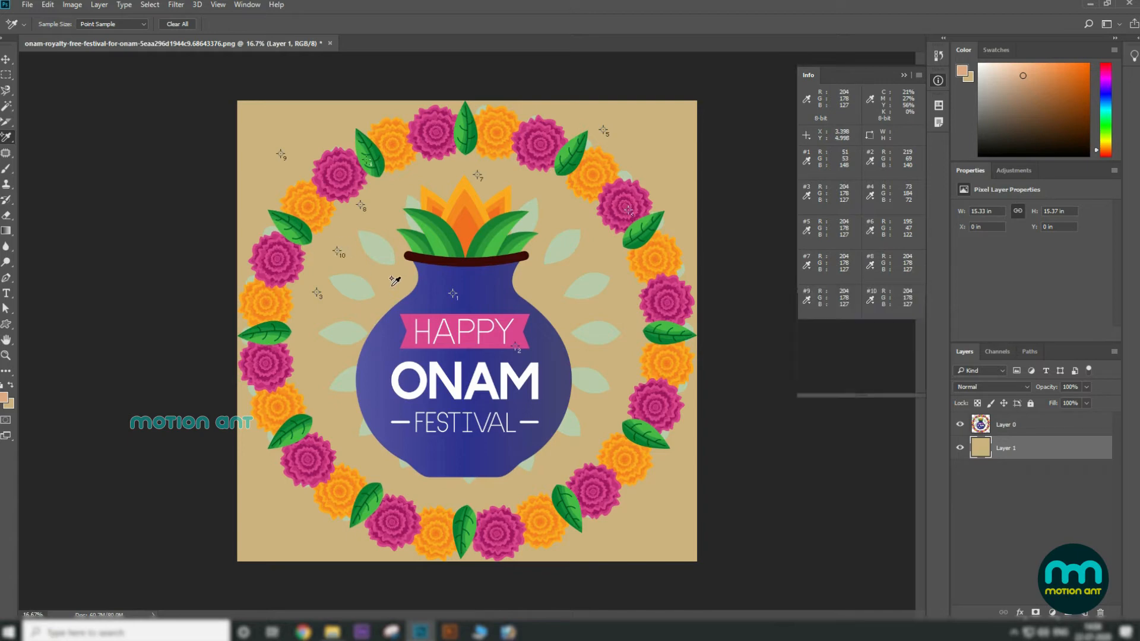
click(586, 257)
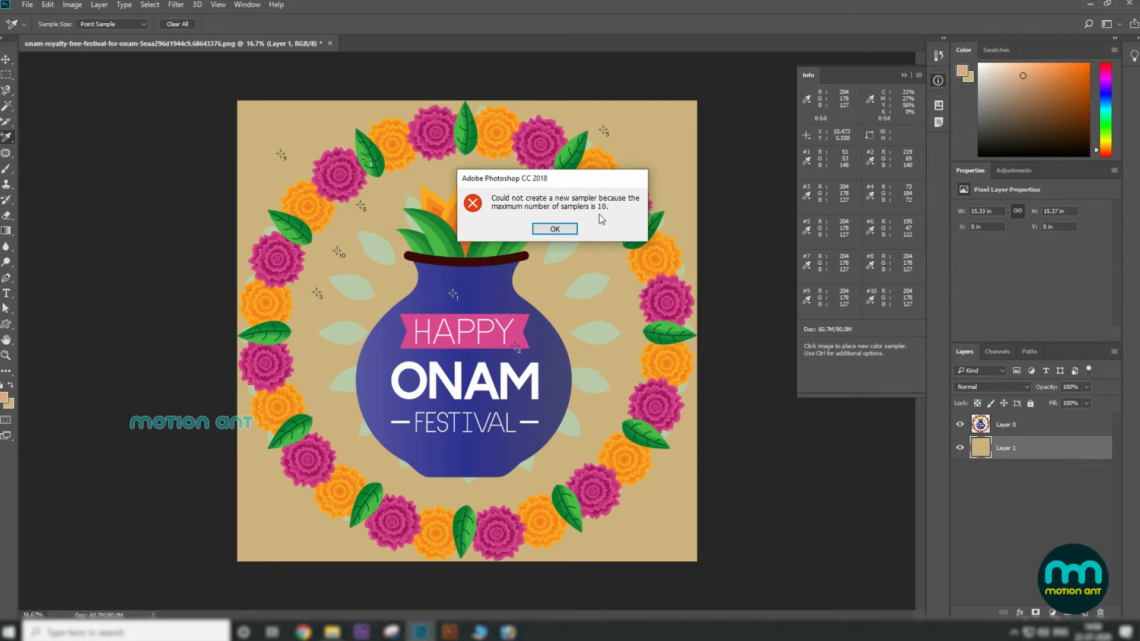
click(571, 230)
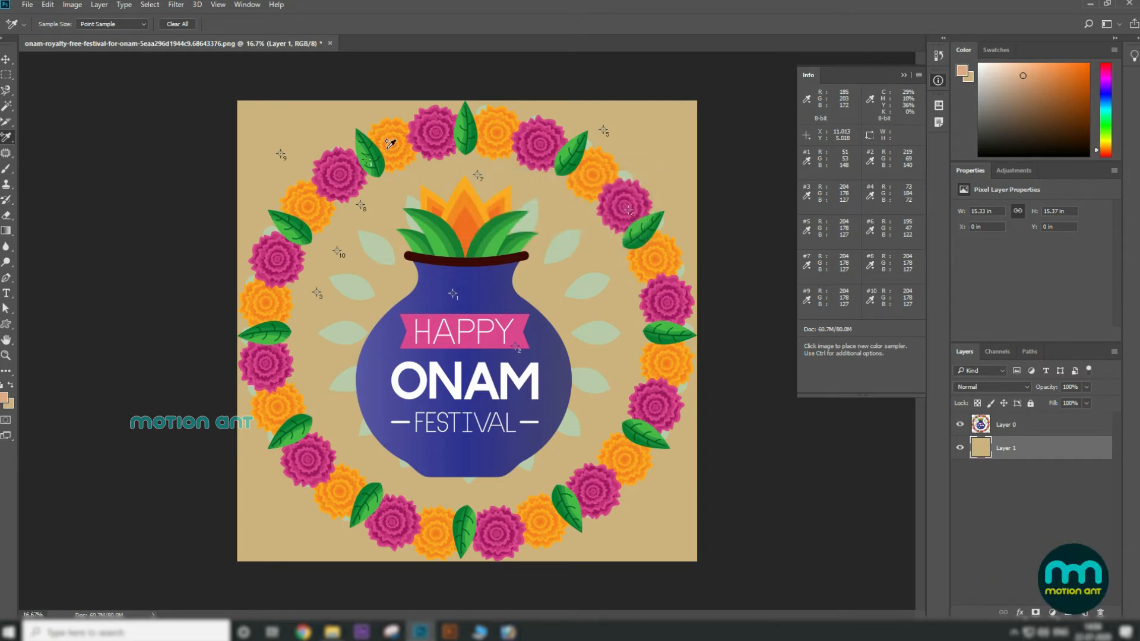
- Delete three color samplers individually from the tan background, and clear all the remaining ones
alt+click(280, 153)
alt+click(361, 205)
alt+click(477, 175)
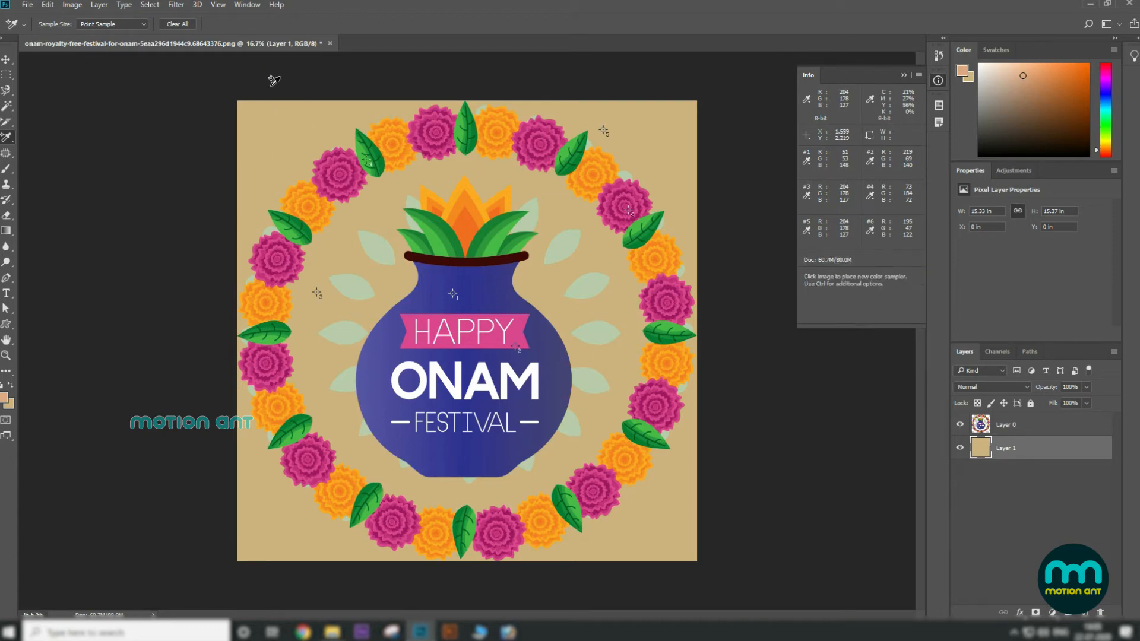
click(186, 24)
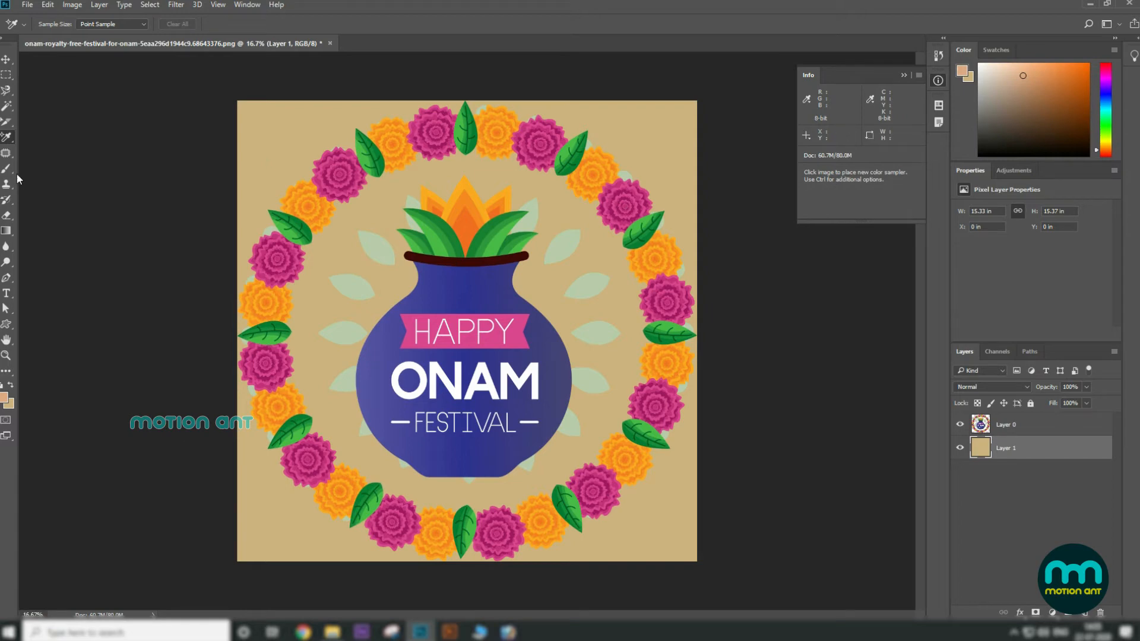
- With Layer 0 active, place color samplers on the pot's neck, the pink banner and the pale leaf beside the pot
right_click(9, 142)
click(76, 159)
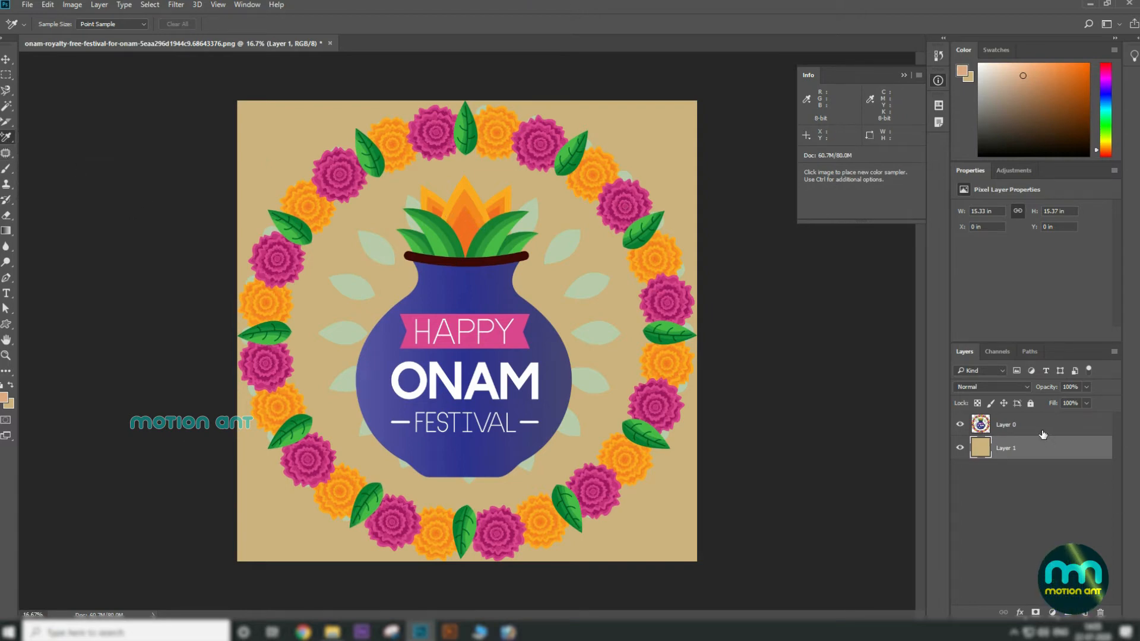
key(alt+bracketright)
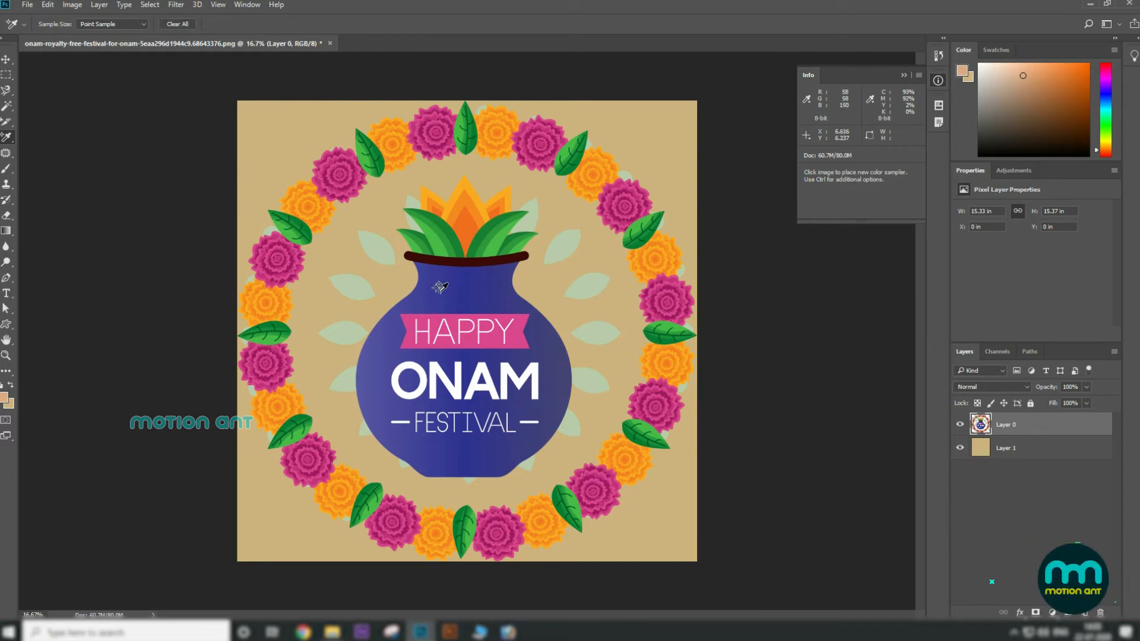
click(437, 289)
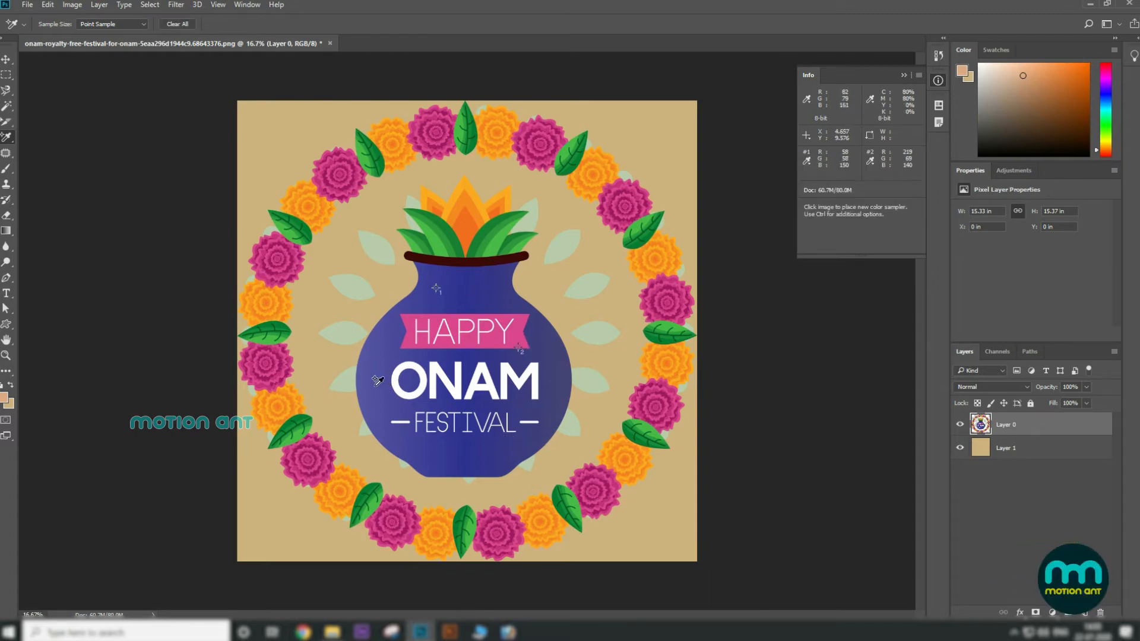
click(344, 338)
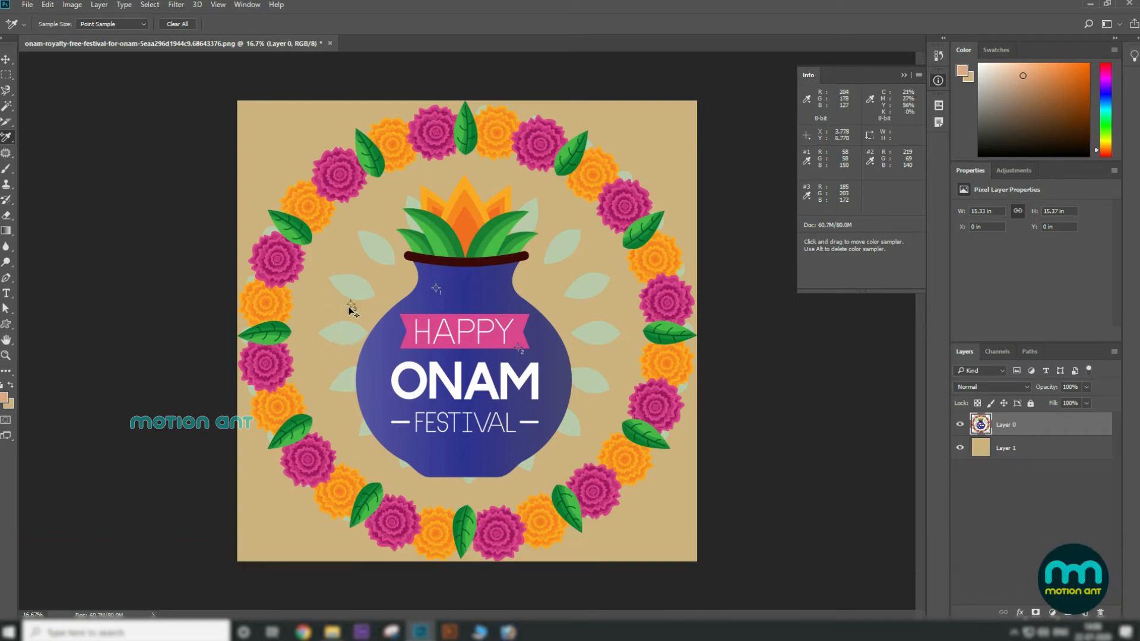
- Delete the color samplers beside the pot and on its neck's left side, and place two on the neck's right side
drag(348, 318, 348, 319)
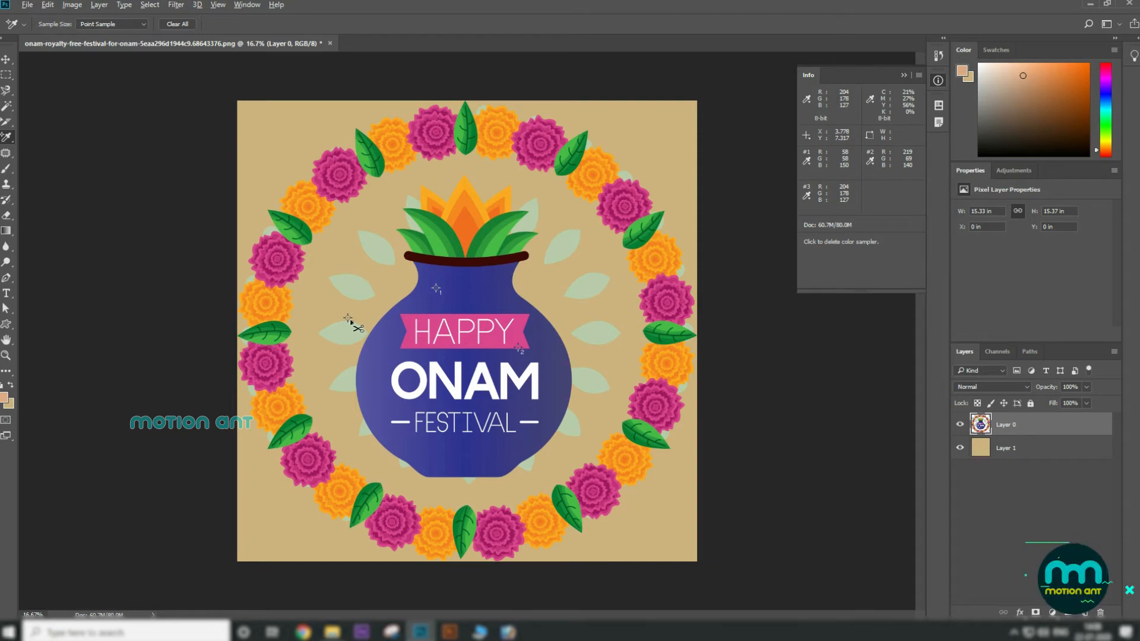
alt+click(349, 319)
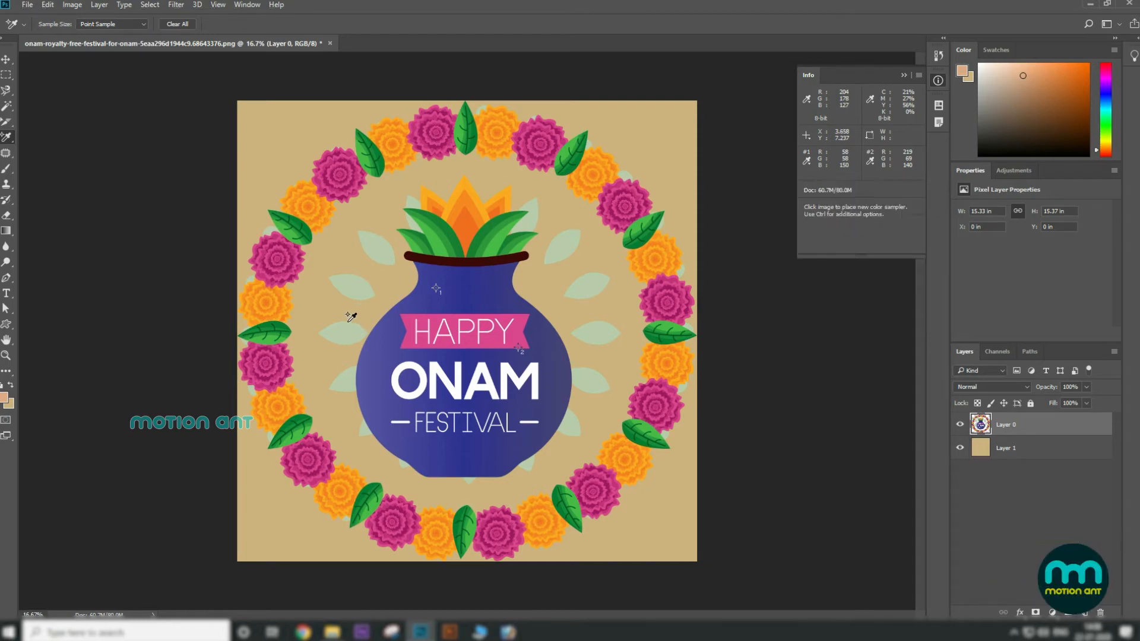
click(494, 300)
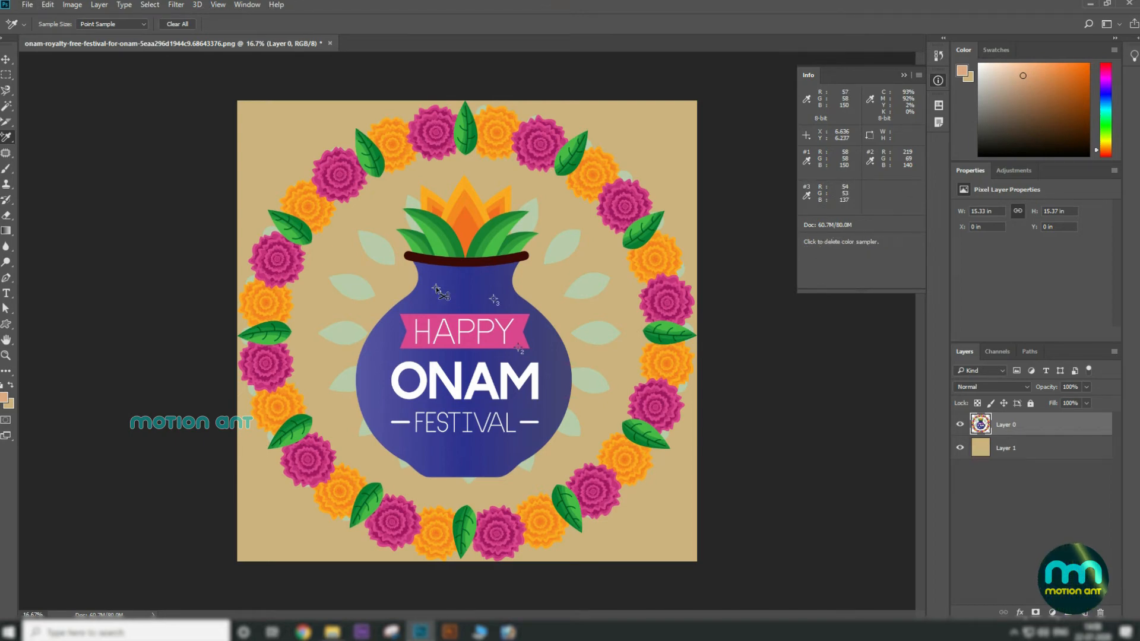
alt+click(437, 289)
click(496, 306)
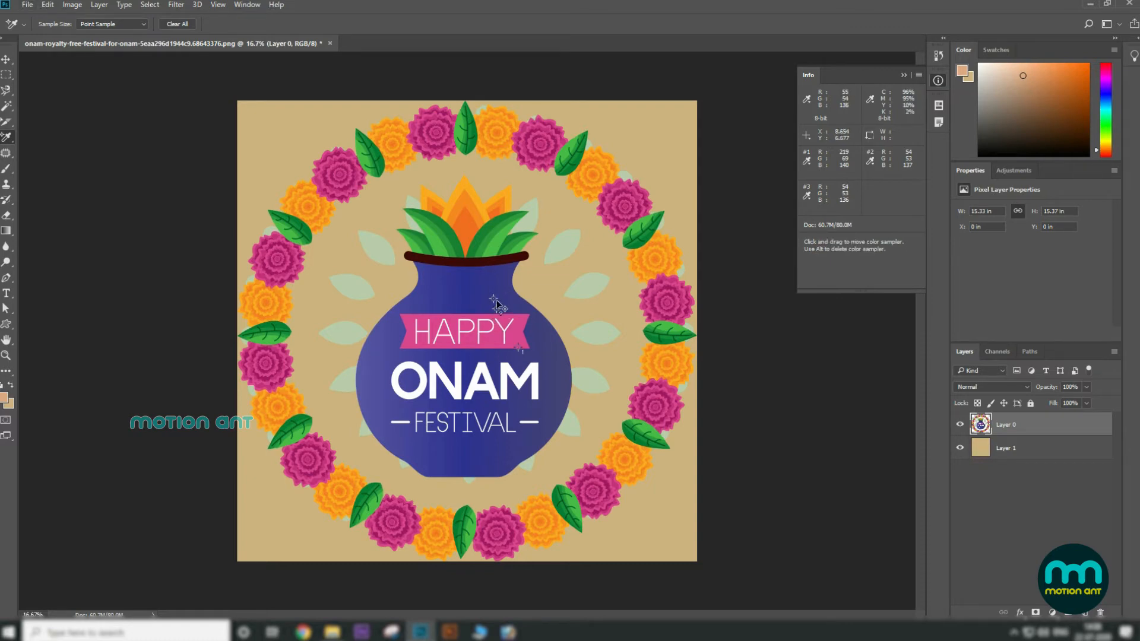
- Add color samplers on the neck's left side and the tan background, and move the neck one onto the upper-left green garland leaf
right_click(7, 136)
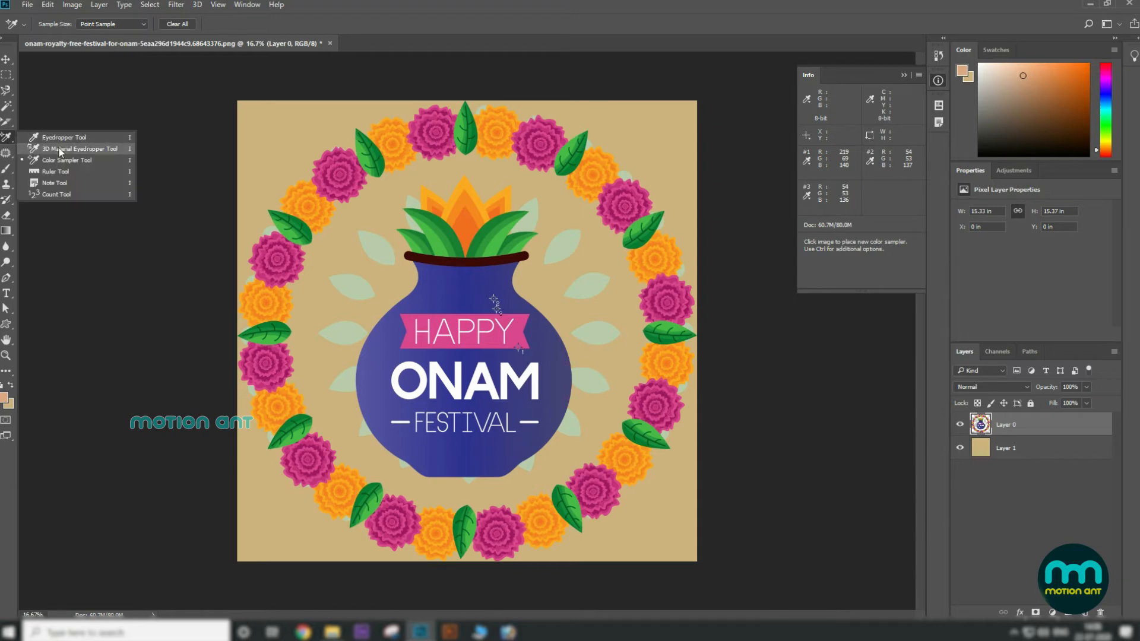
click(66, 160)
click(437, 287)
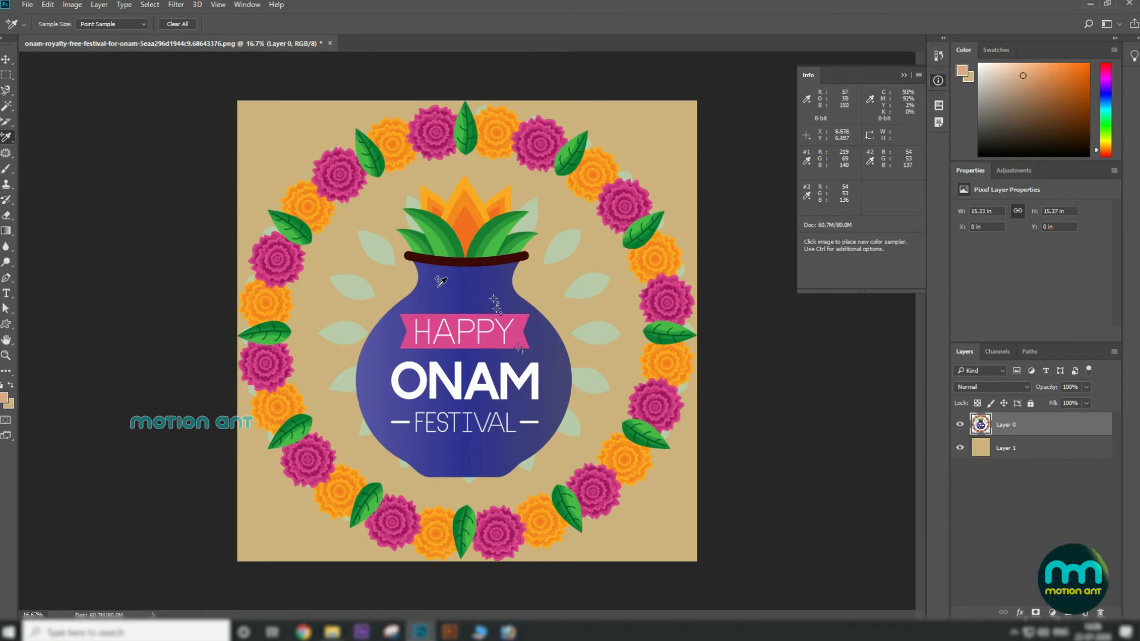
click(558, 212)
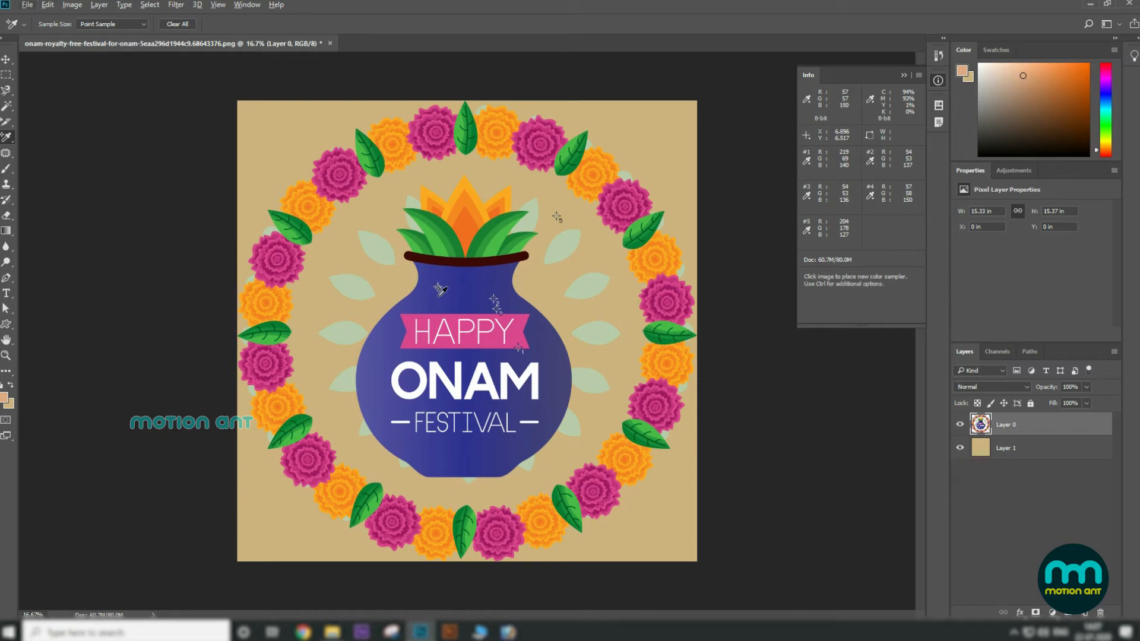
drag(428, 298, 369, 206)
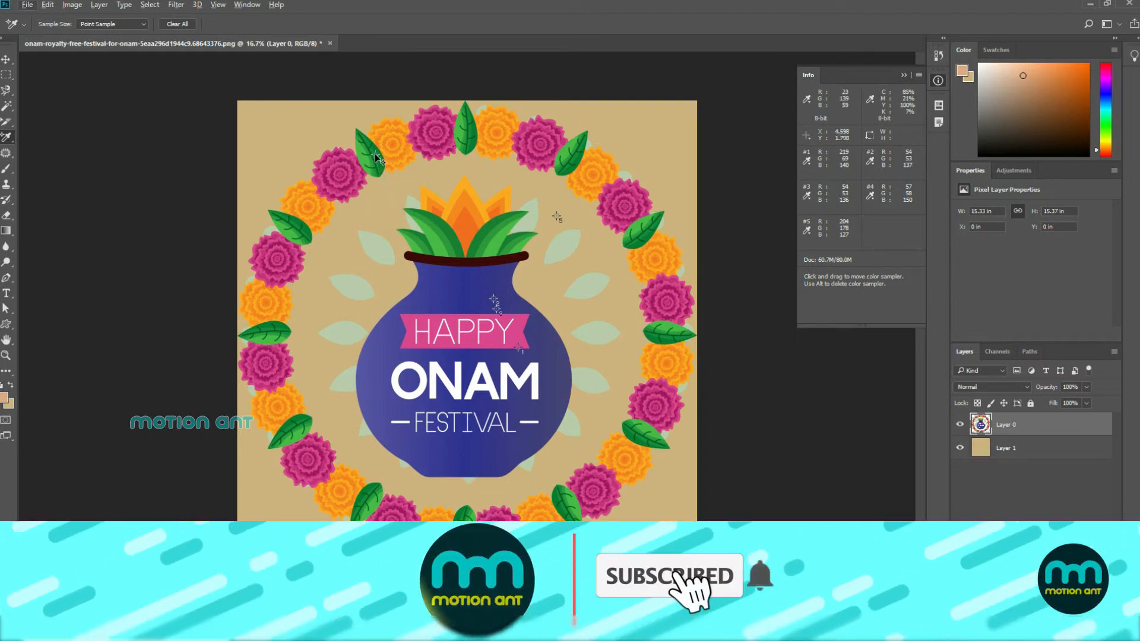
drag(378, 158, 378, 159)
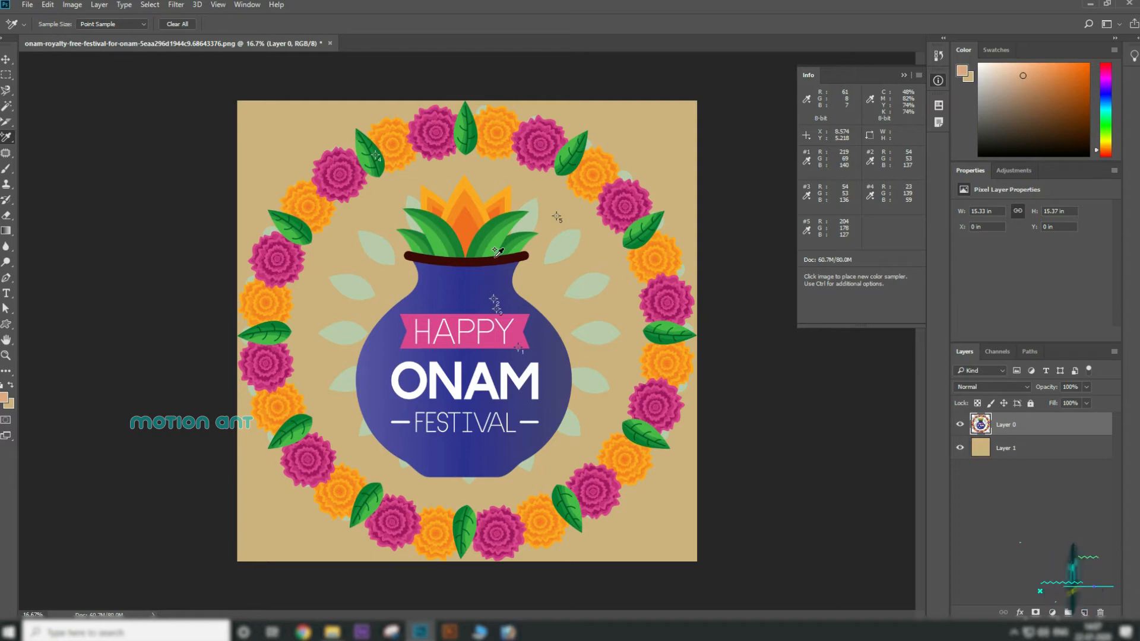
- With the Ruler tool, measure horizontally across the orange petals above the pot, and vertically along the pot's right side
right_click(7, 137)
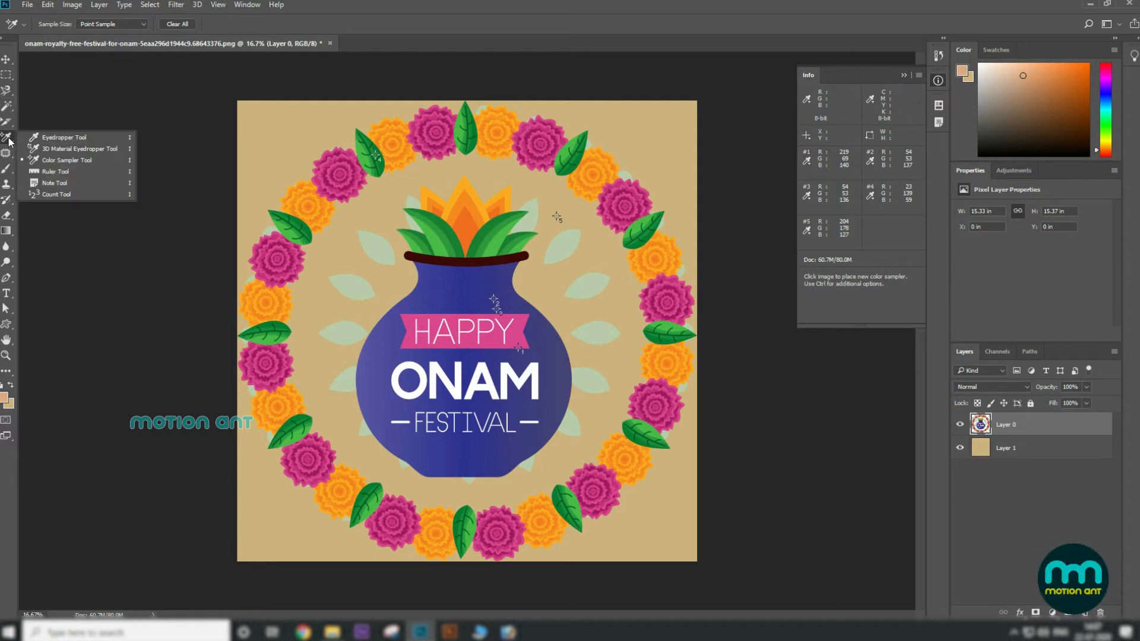
click(13, 62)
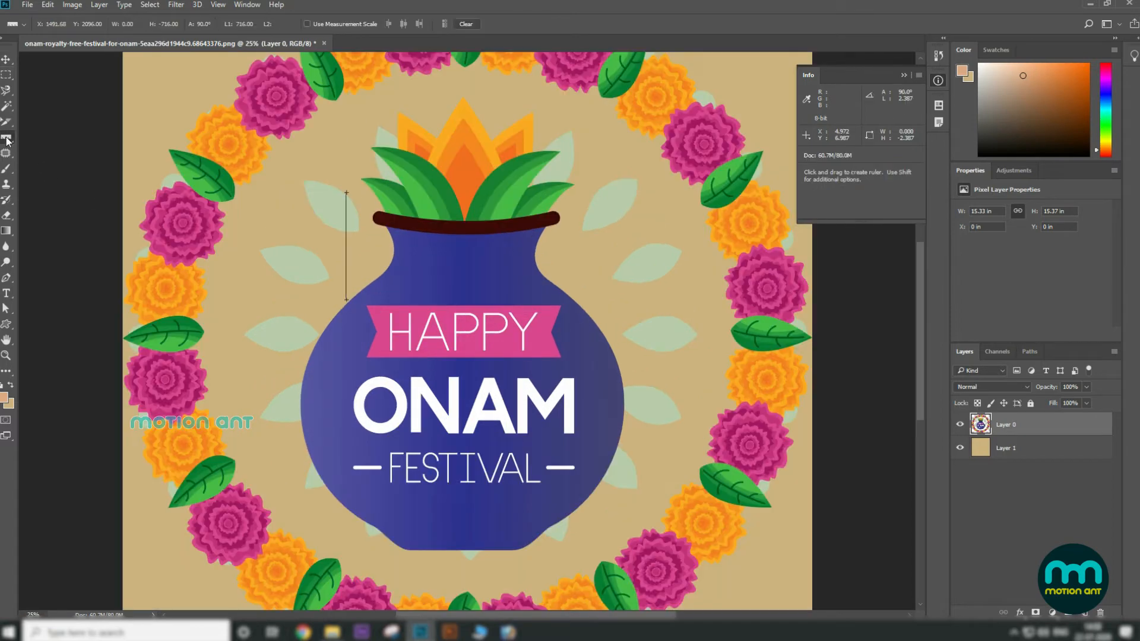
right_click(7, 138)
click(81, 134)
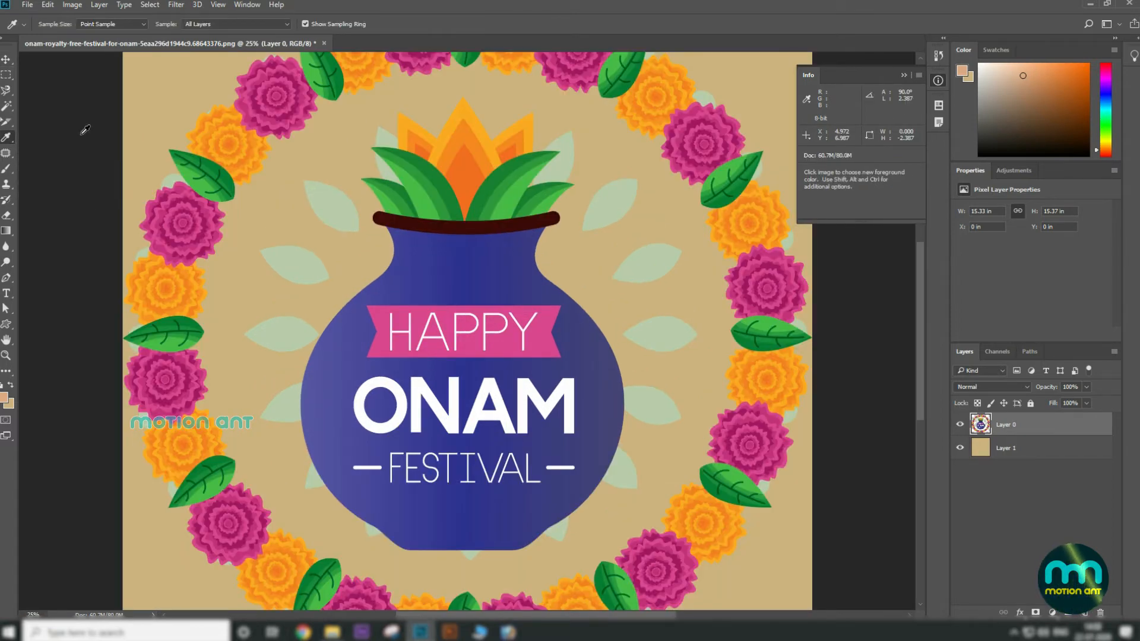
right_click(12, 136)
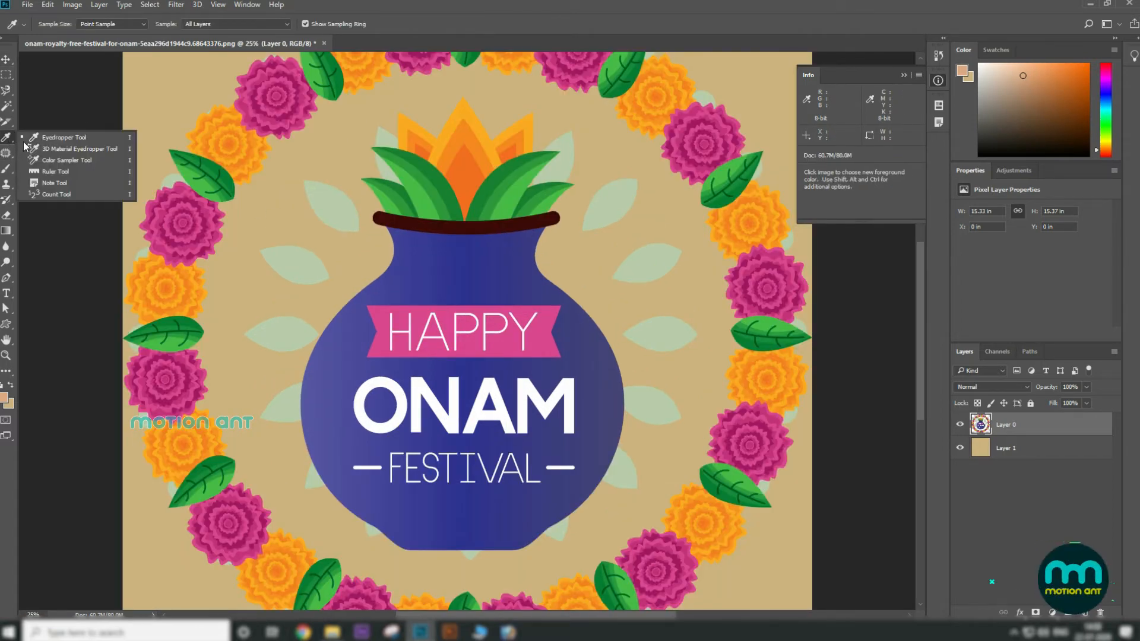
click(55, 171)
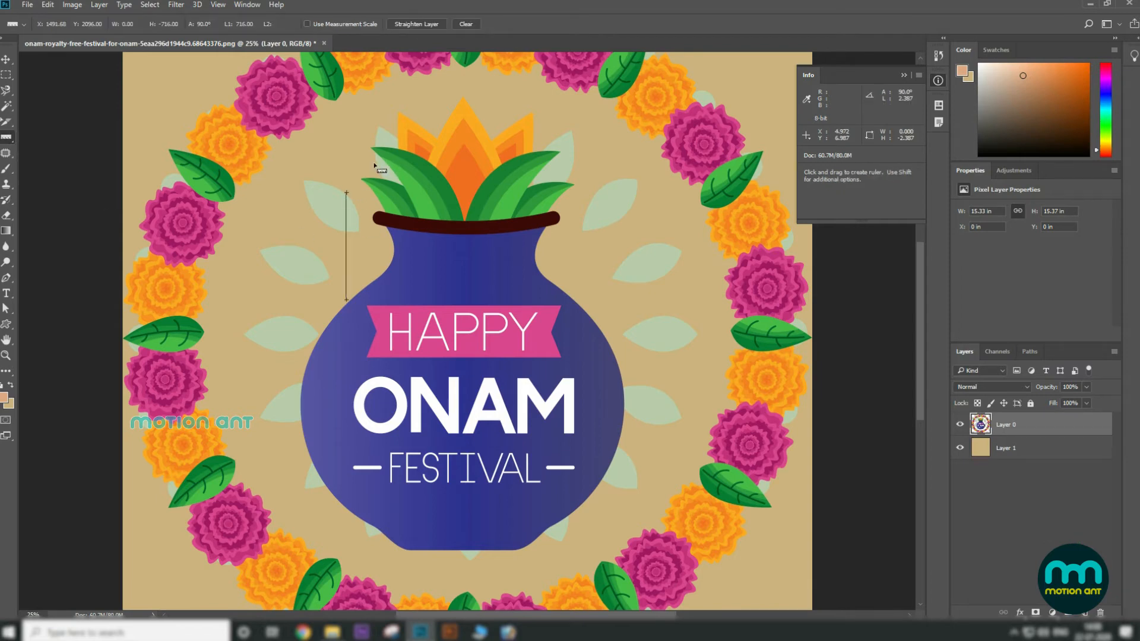
drag(353, 122, 529, 121)
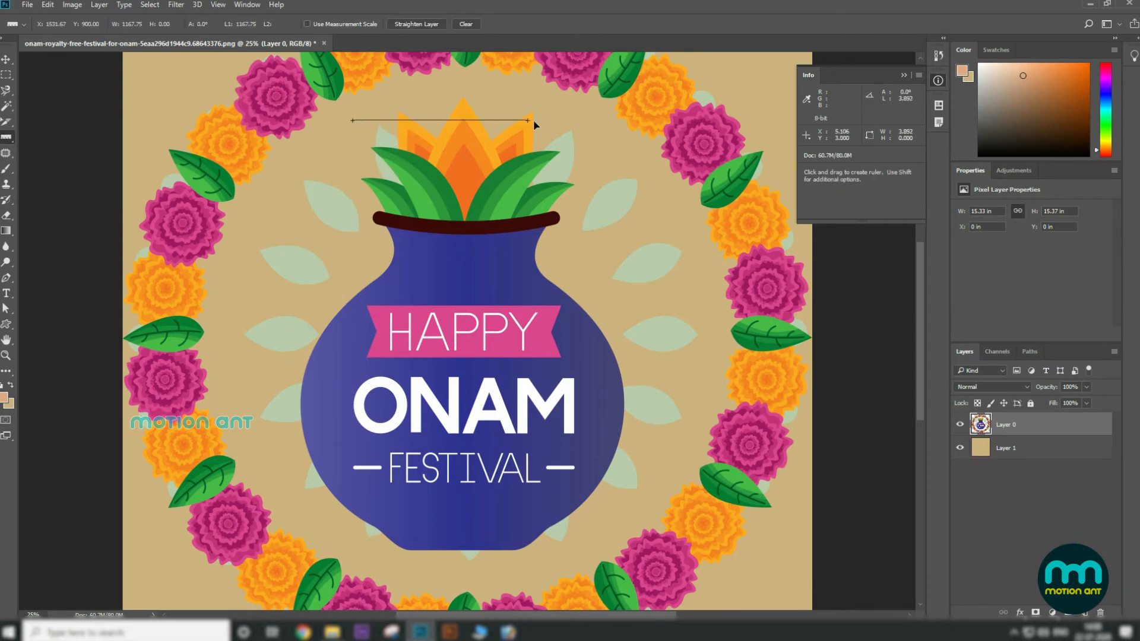
mouse_move(623, 122)
mouse_down()
mouse_move(549, 121)
mouse_move(623, 133)
mouse_up()
mouse_move(620, 162)
mouse_down()
mouse_move(619, 369)
mouse_move(650, 530)
mouse_up()
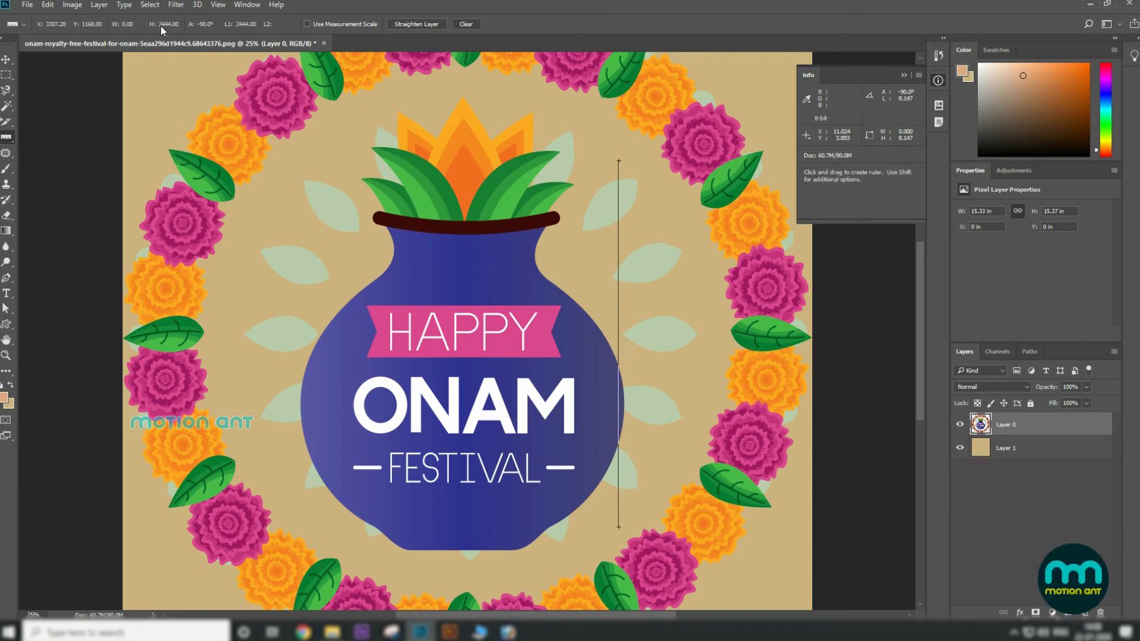
- Move the tan Layer 1 above Layer 0 and revert that reordering
key(alt+bracketleft)
key(ctrl+bracketright)
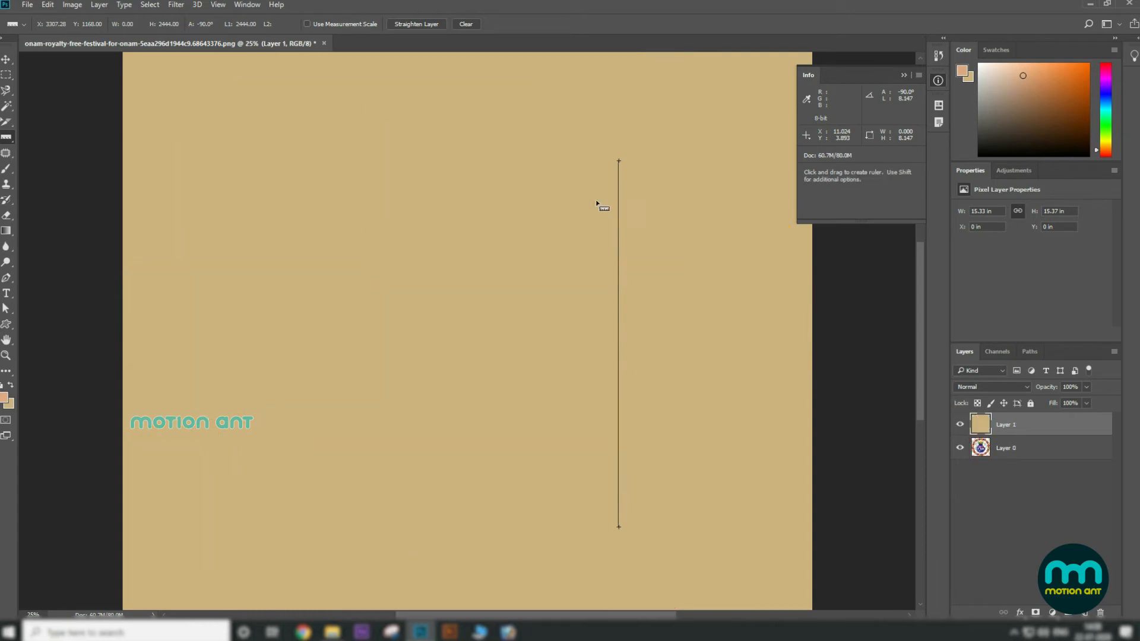
key(ctrl)
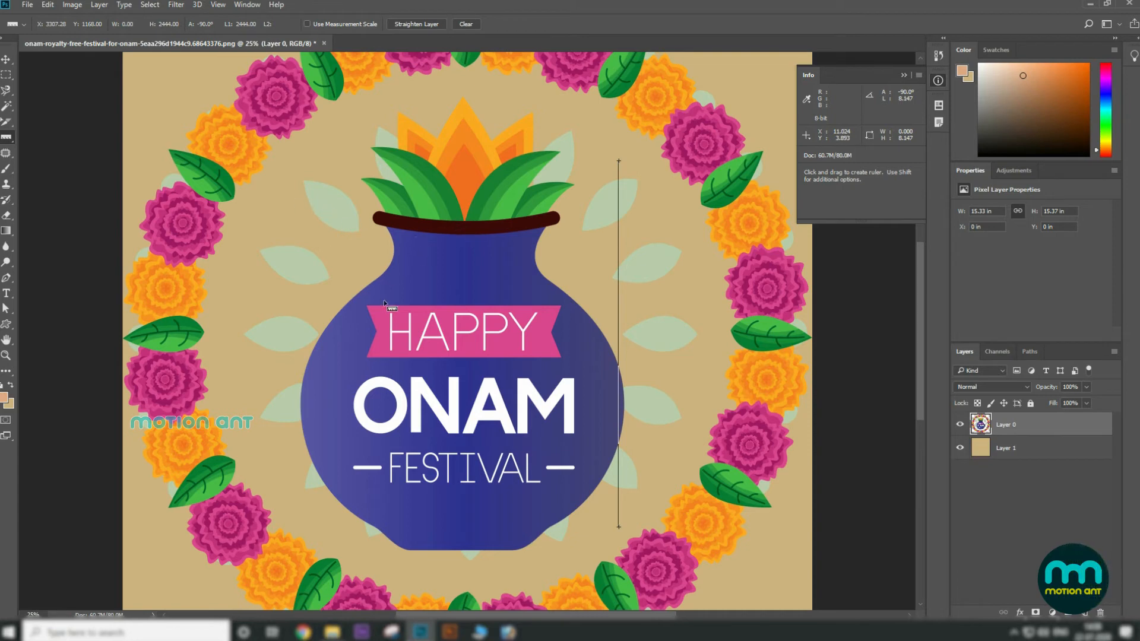
- Measure an angle with its vertex on the pot's rim, swing the second arm to the pot's left side, and clear the ruler
mouse_move(248, 226)
mouse_down()
mouse_move(442, 227)
mouse_move(428, 244)
mouse_move(433, 228)
mouse_move(434, 237)
mouse_up()
drag(435, 343, 437, 399)
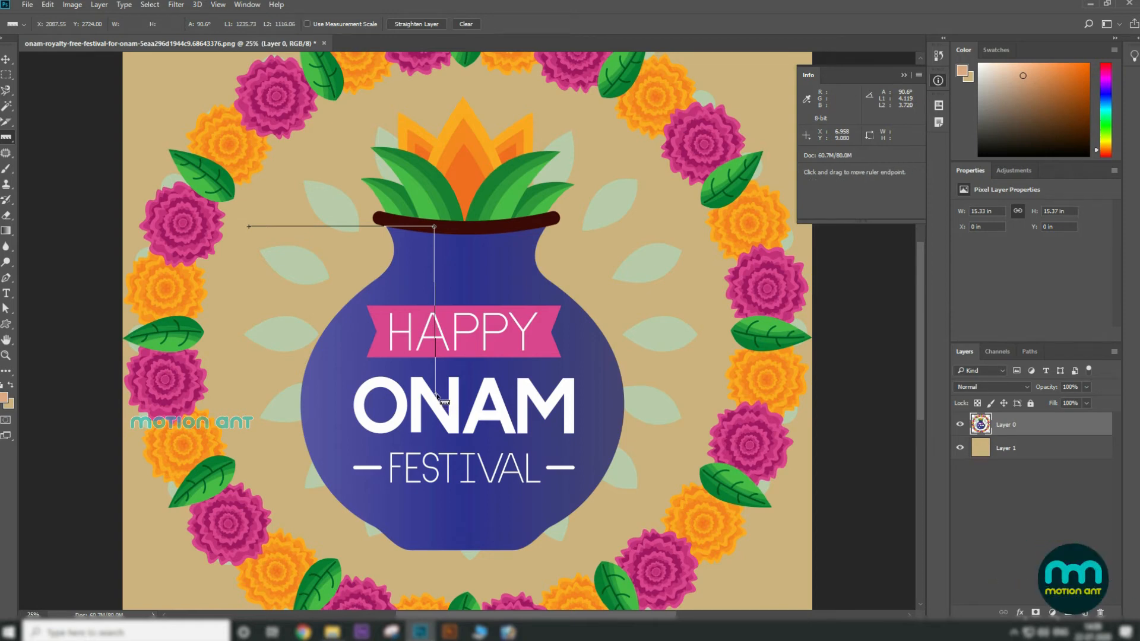
drag(435, 396, 281, 358)
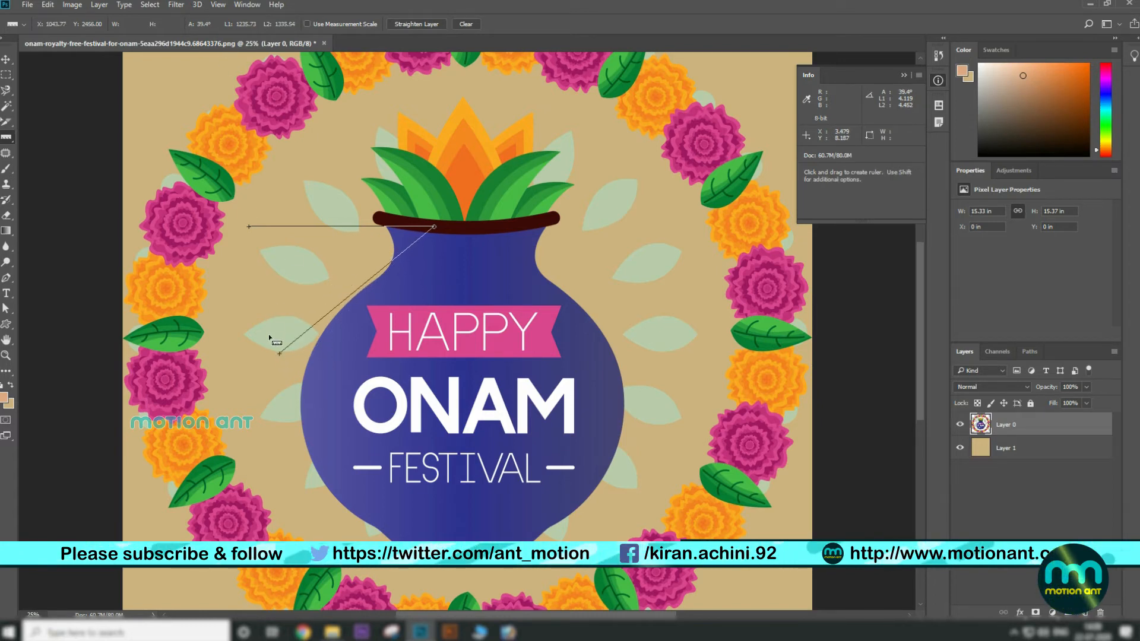
drag(280, 355, 319, 463)
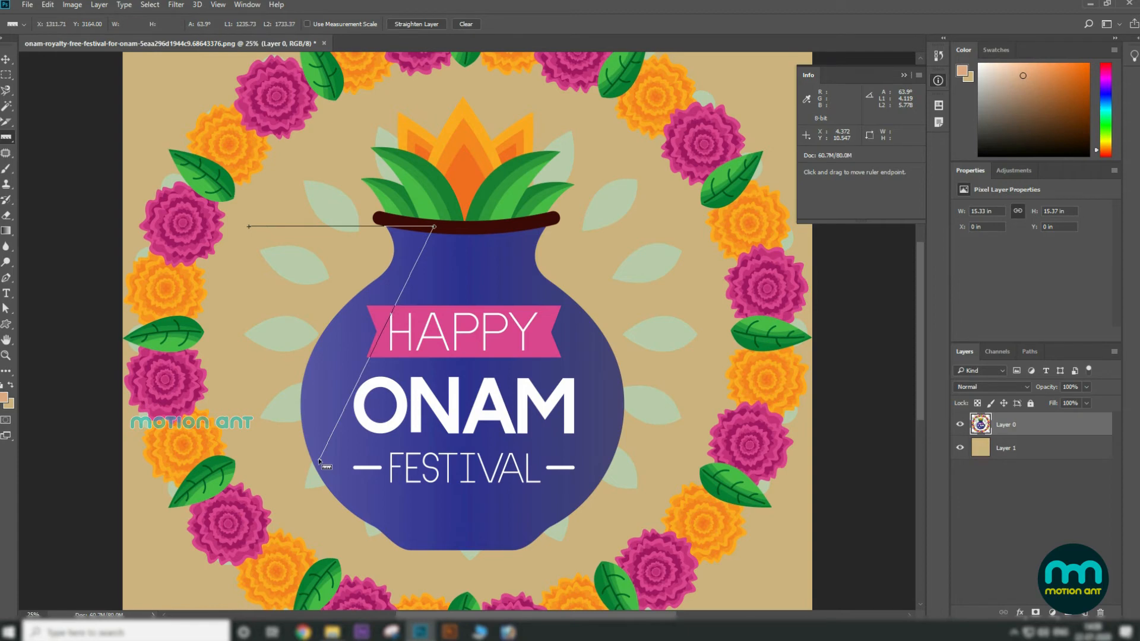
click(466, 24)
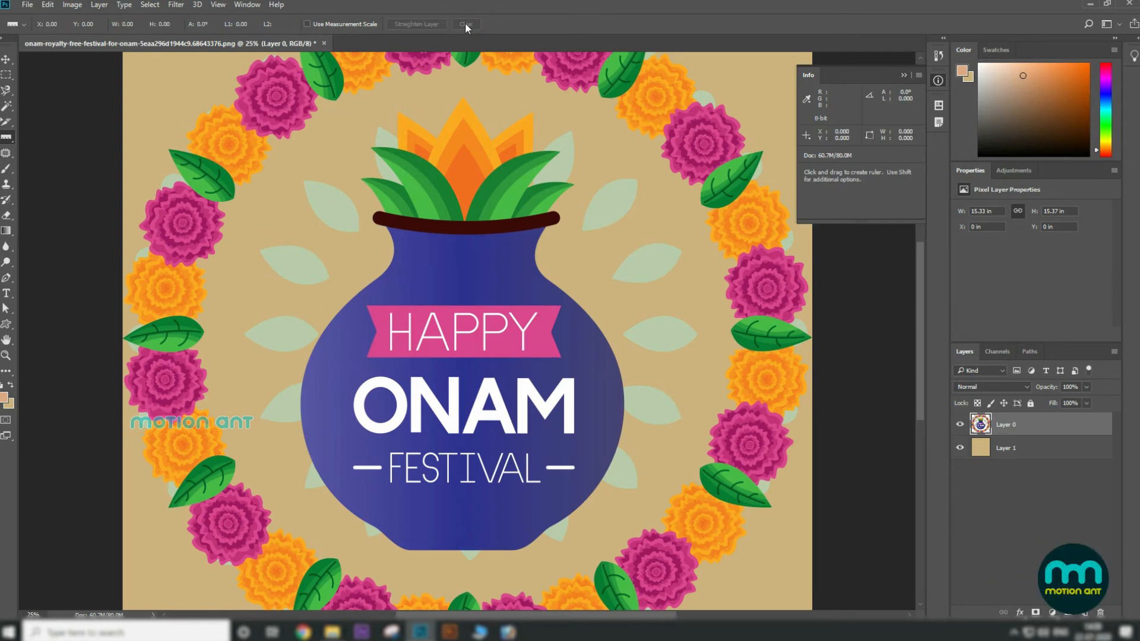
- Measure another angle with its vertex on the green leaves above the rim, swinging the second arm to the pot's left
right_click(6, 139)
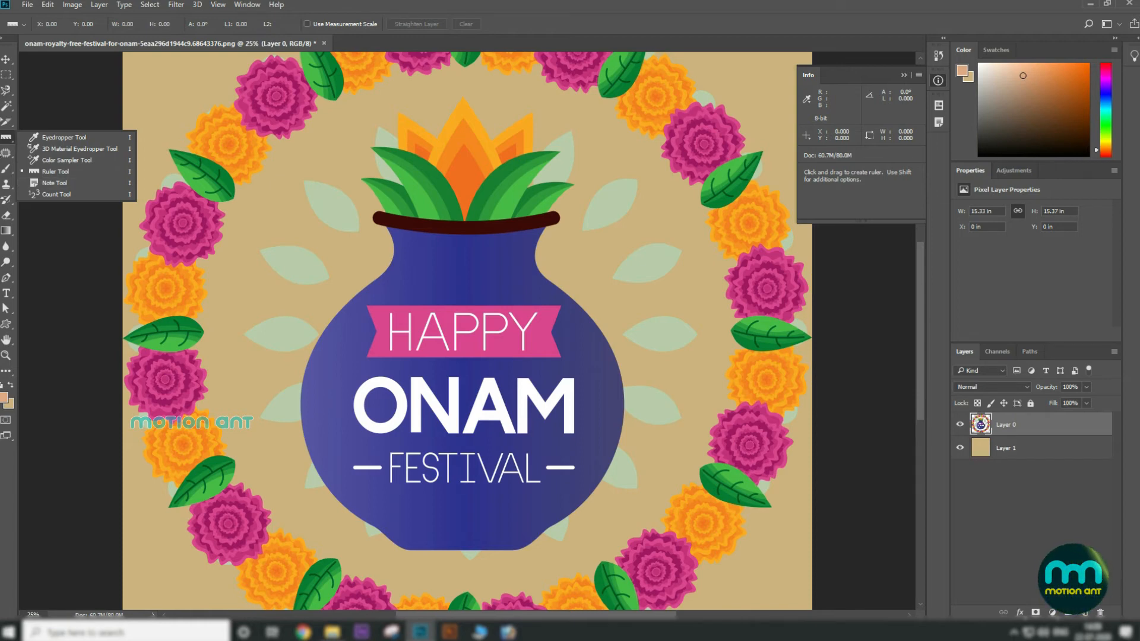
click(69, 171)
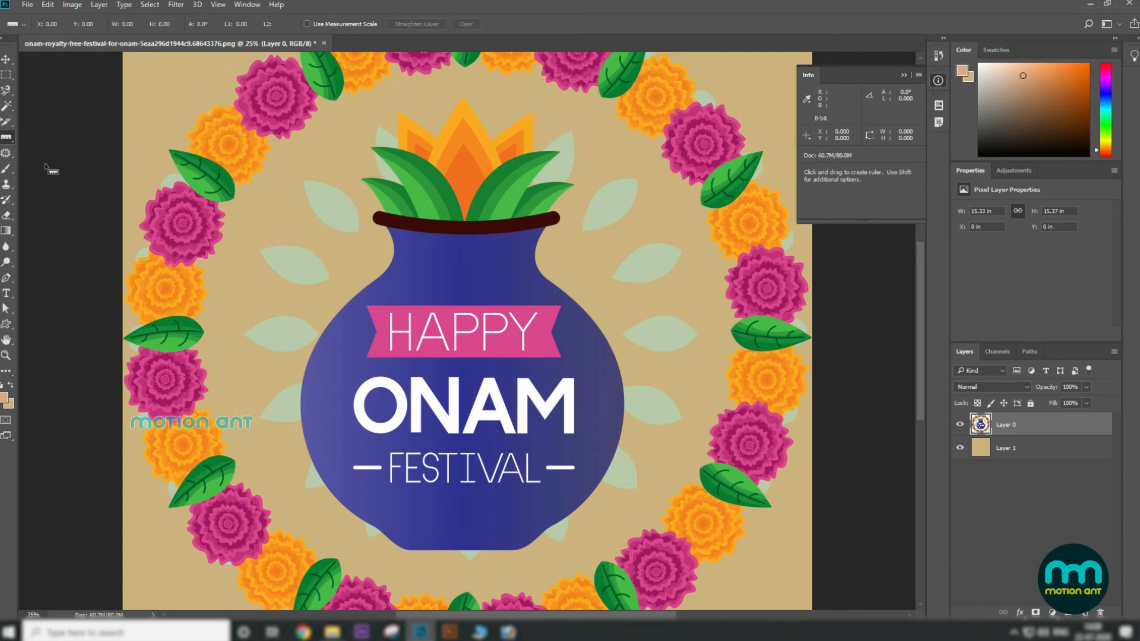
mouse_move(406, 206)
mouse_down()
mouse_move(442, 192)
mouse_move(409, 273)
mouse_move(437, 191)
mouse_move(426, 355)
mouse_up()
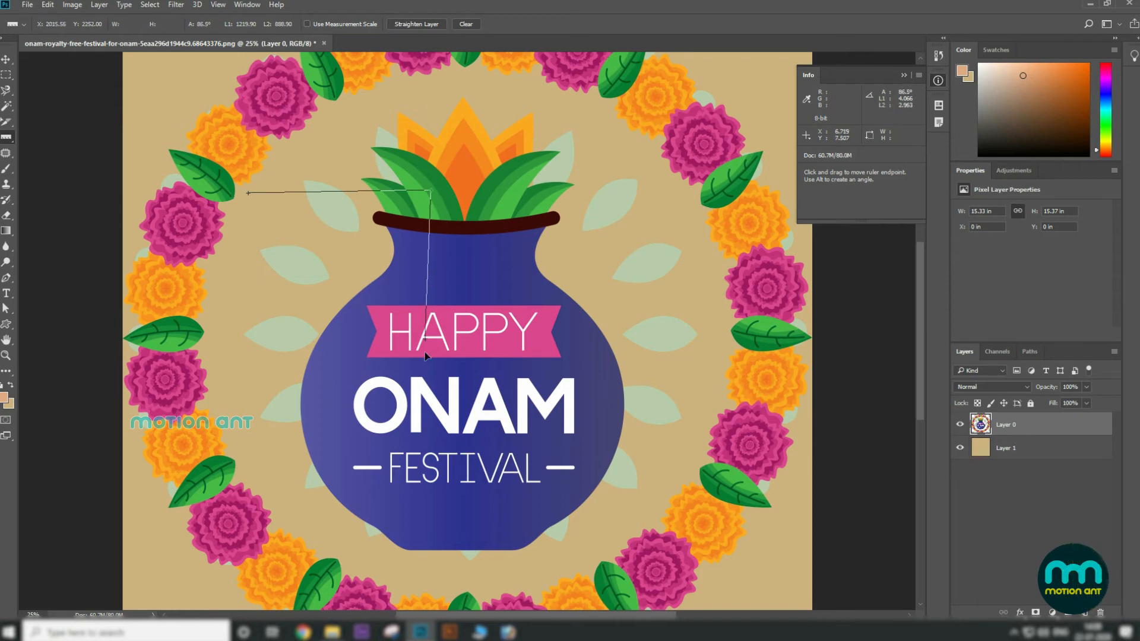
drag(426, 408, 267, 382)
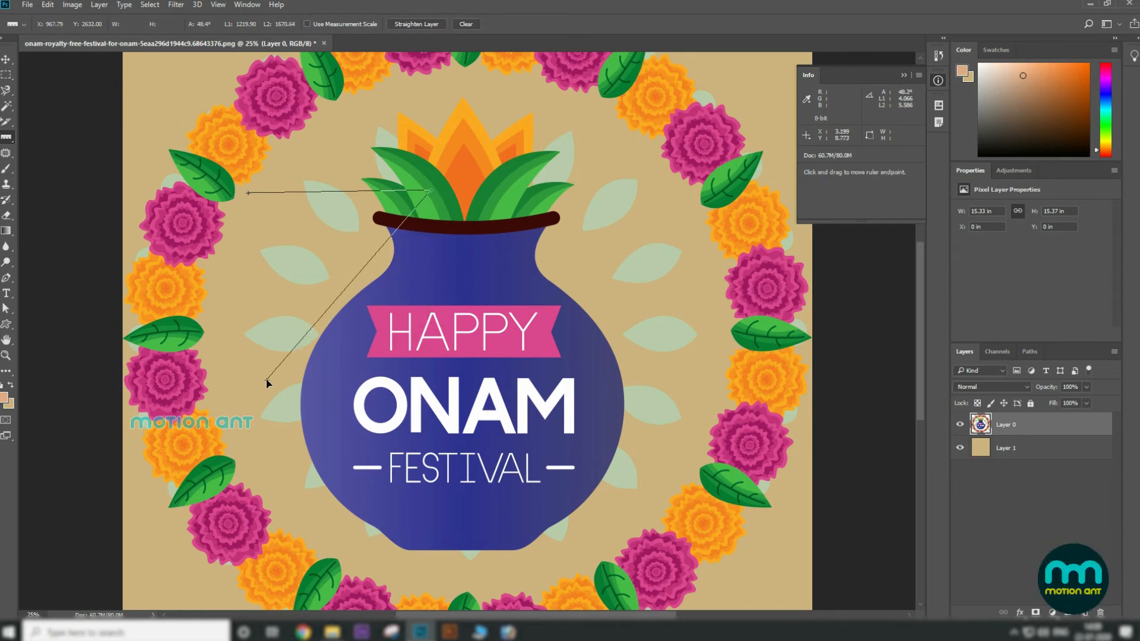
- Undo the recent edits back to before tan Layer 1 was added, and clear the ruler measurement
key(ctrl+alt+z)
key(ctrl+alt+z)
key(ctrl+alt+z)
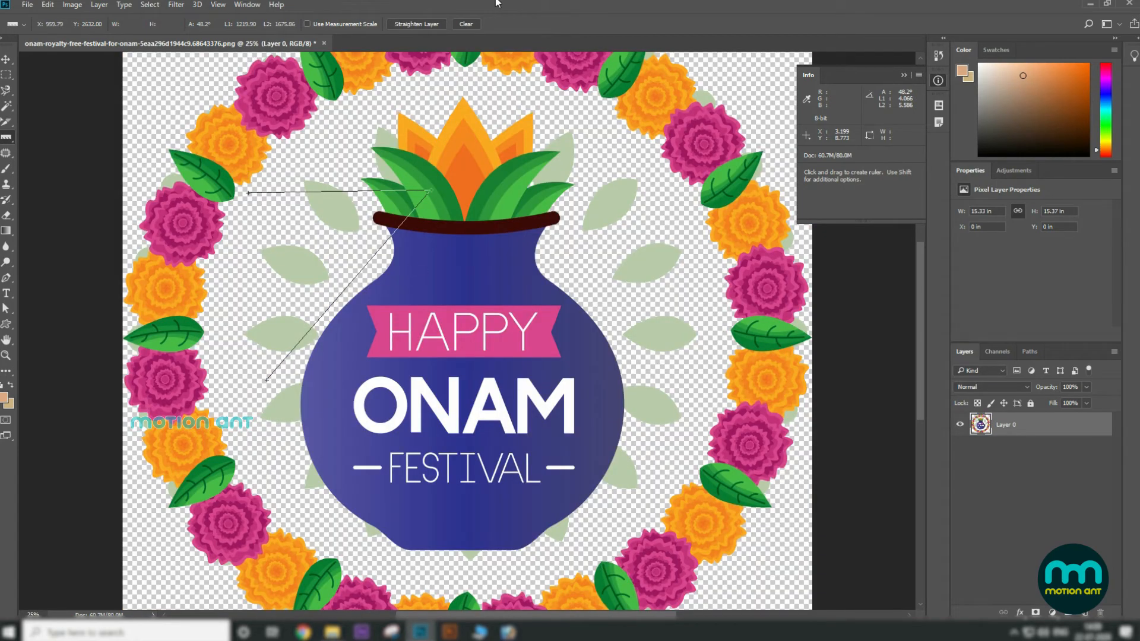
click(466, 24)
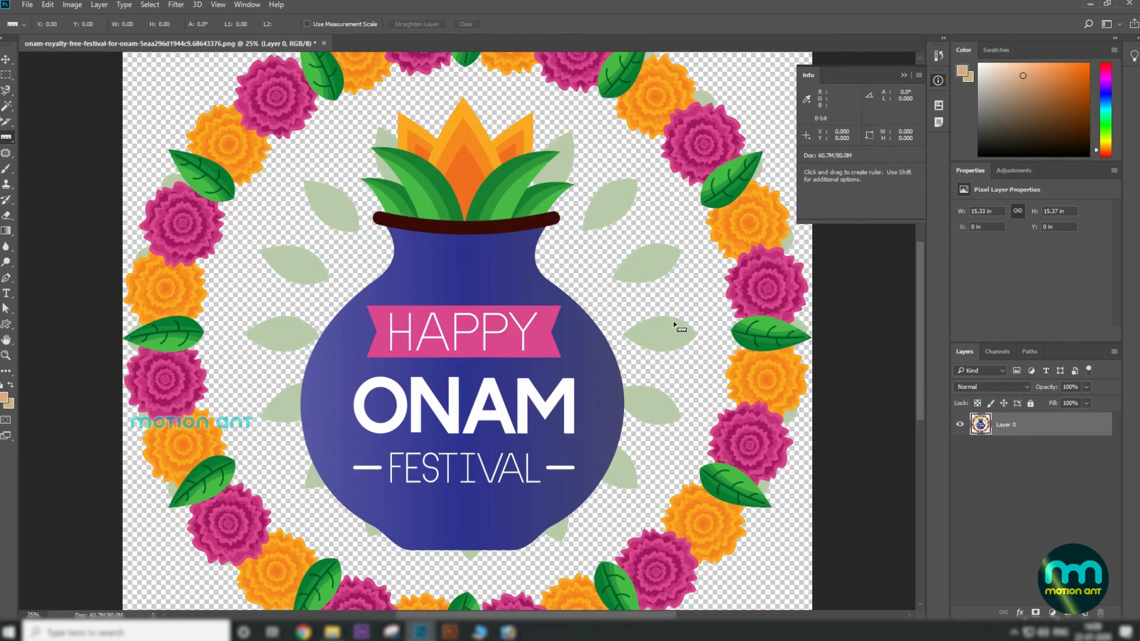
- Close the Onam festival image and open my file.jpg from the recent files
right_click(5, 140)
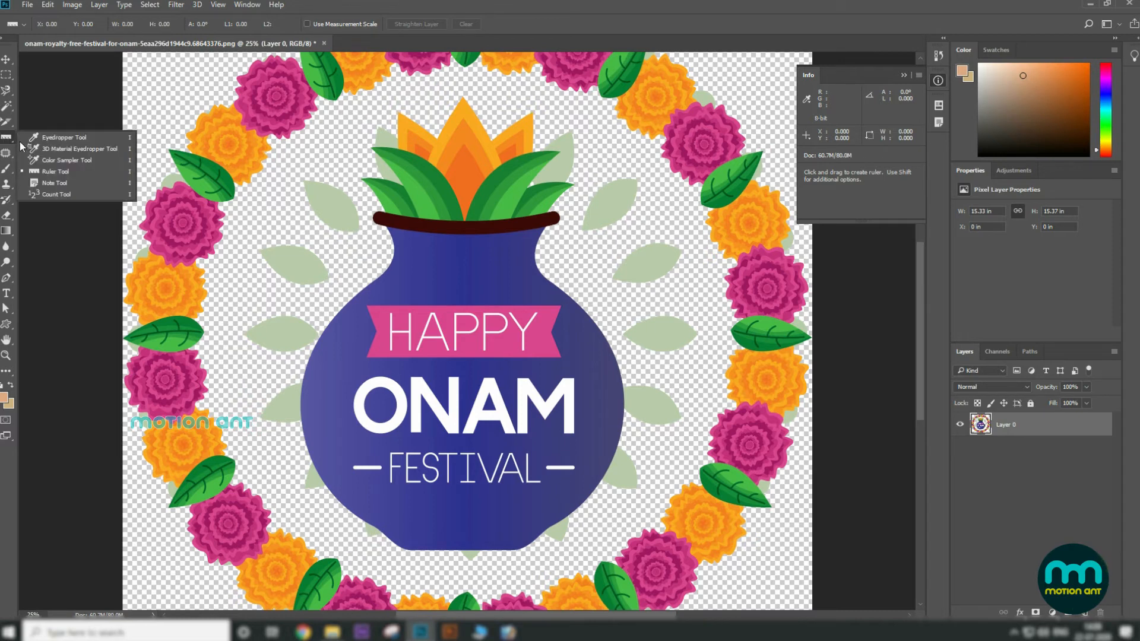
click(5, 59)
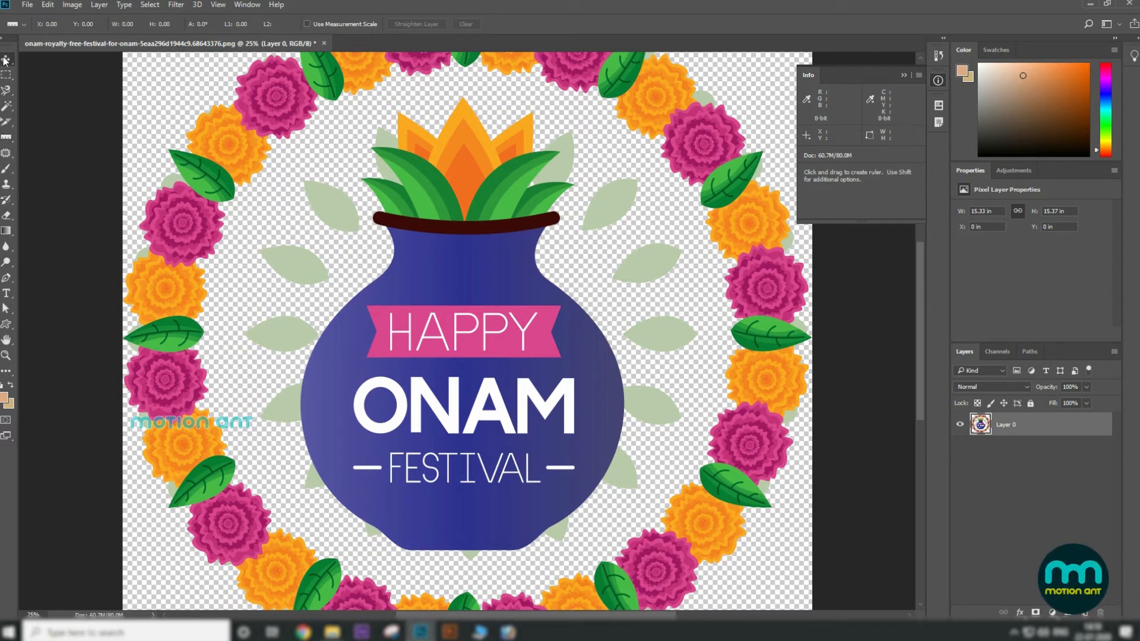
click(323, 44)
click(568, 231)
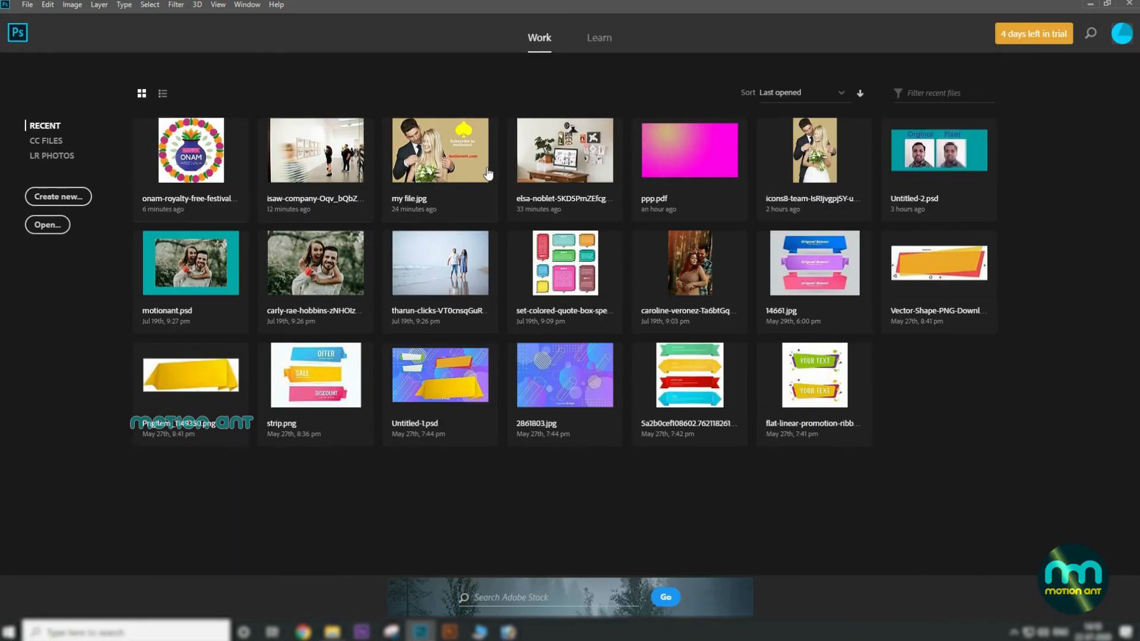
key(Escape)
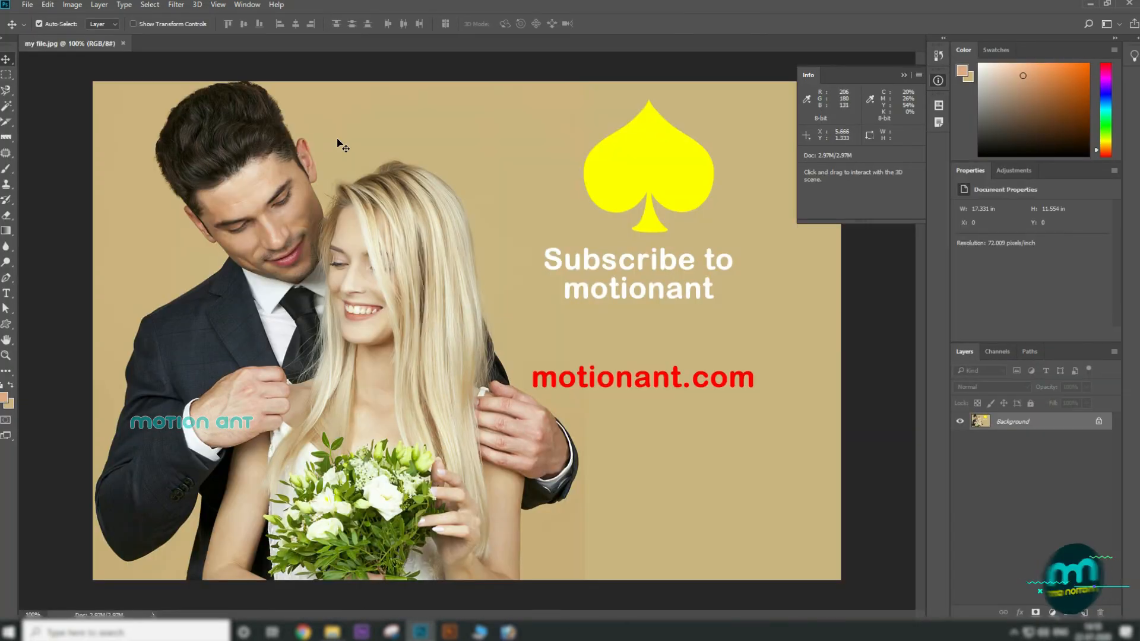
- Place a note on the upper part of the yellow spade shape with the Note tool
click(10, 155)
click(8, 140)
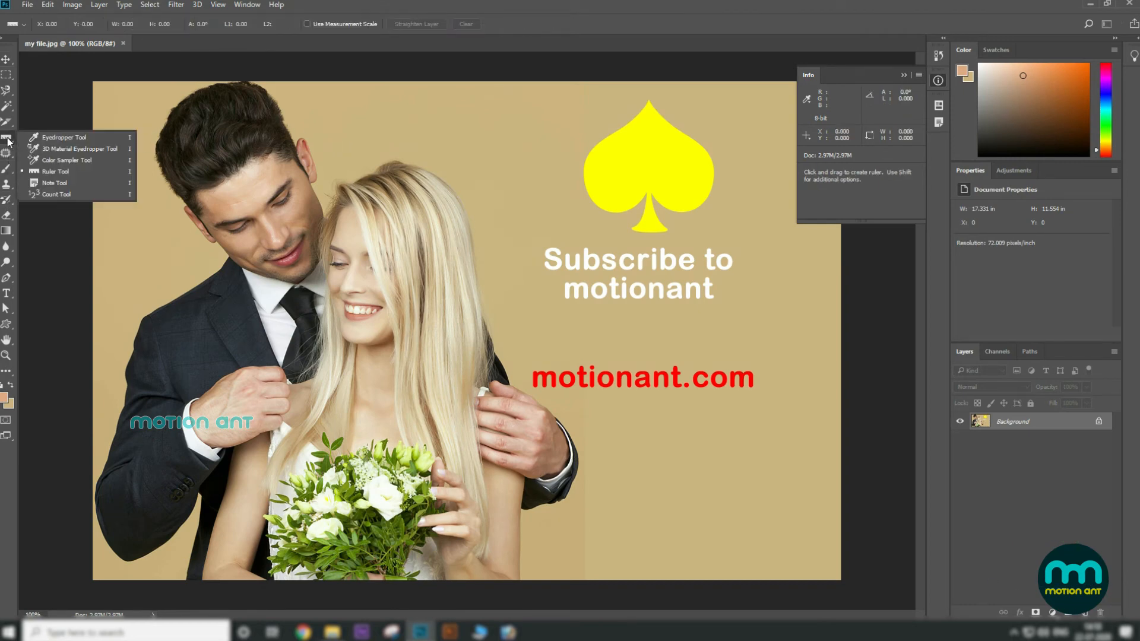
click(77, 184)
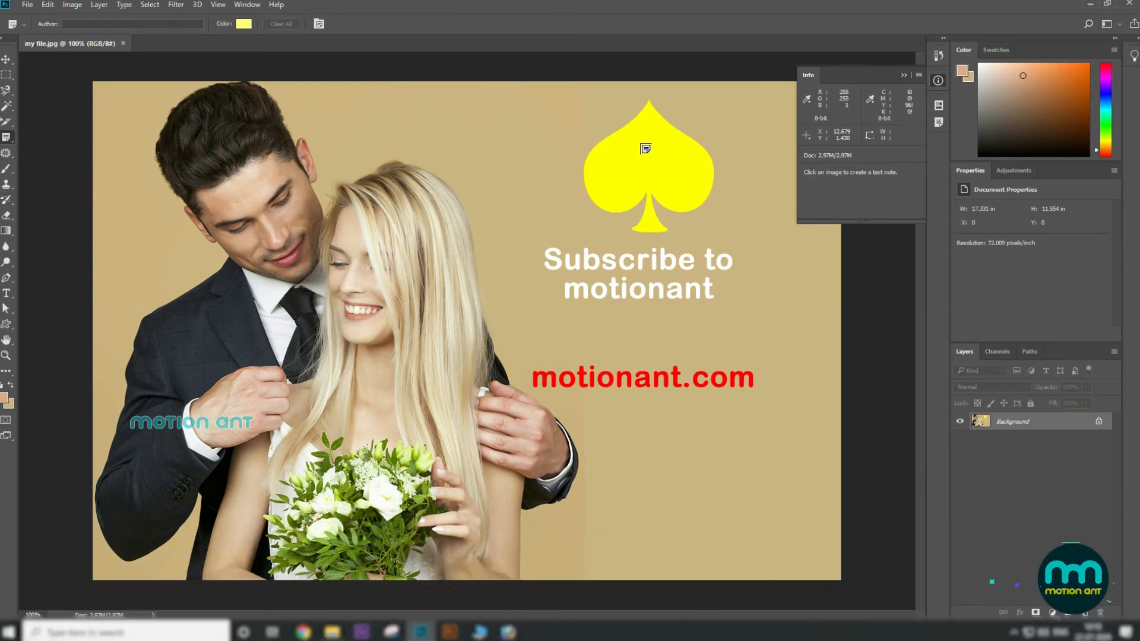
click(645, 149)
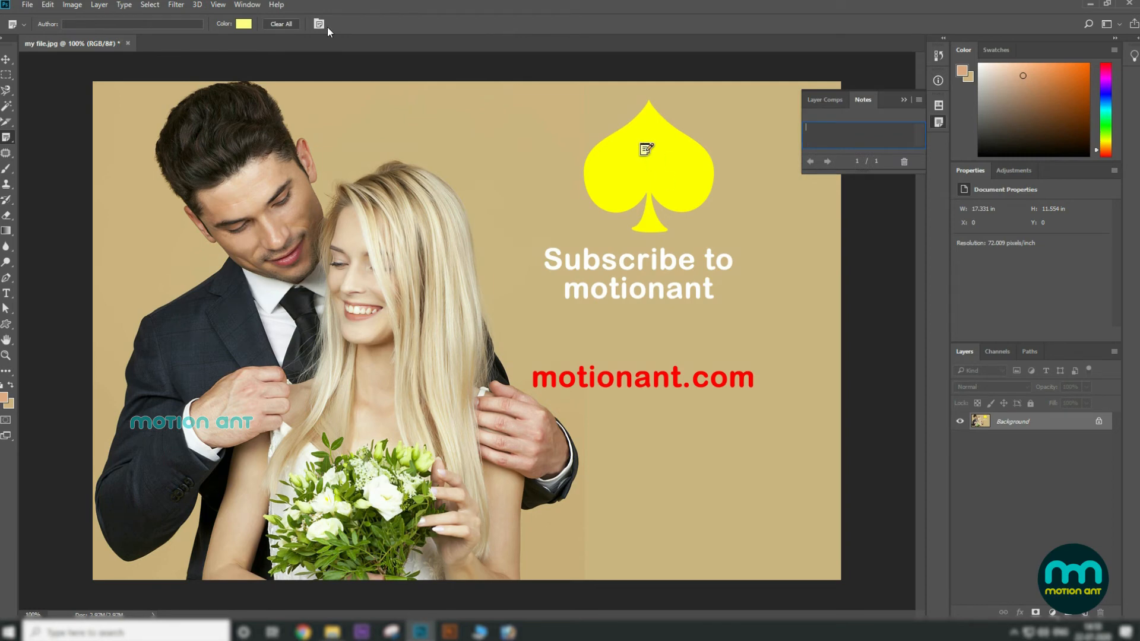
- Set the note's color to fully saturated blue
click(244, 24)
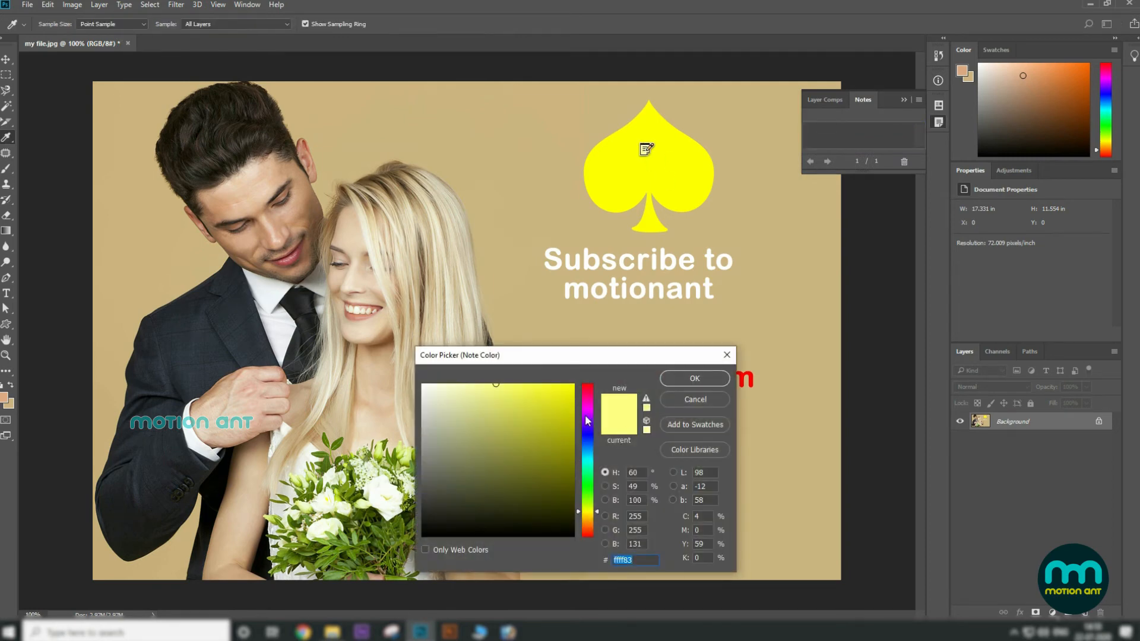
drag(585, 420, 586, 433)
click(575, 386)
click(694, 378)
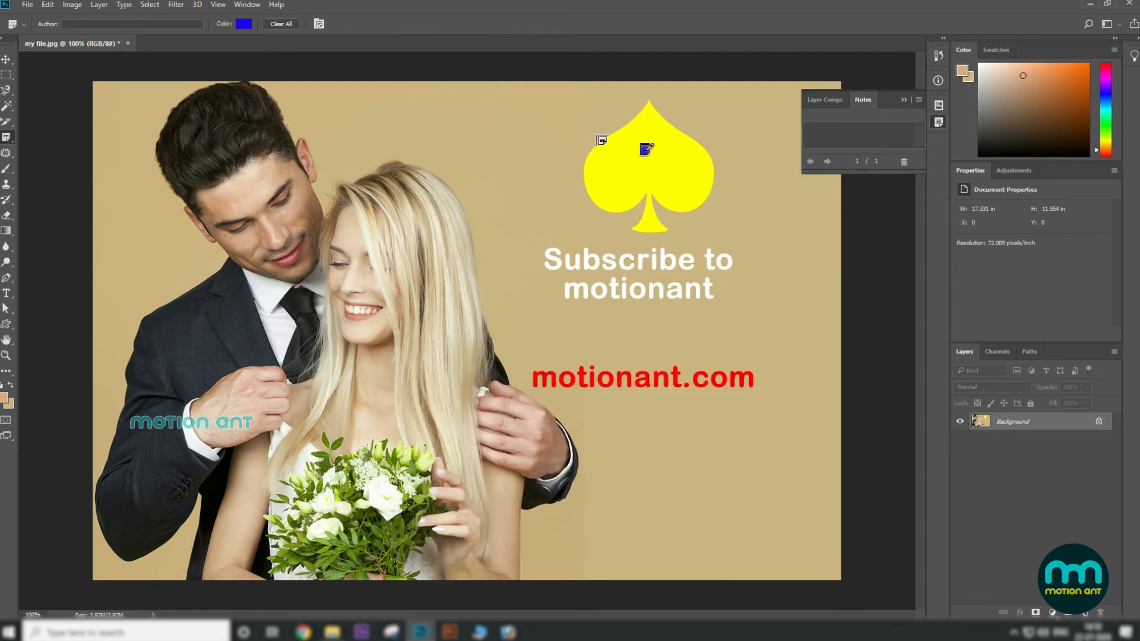
- Open the note's author field for editing
click(111, 24)
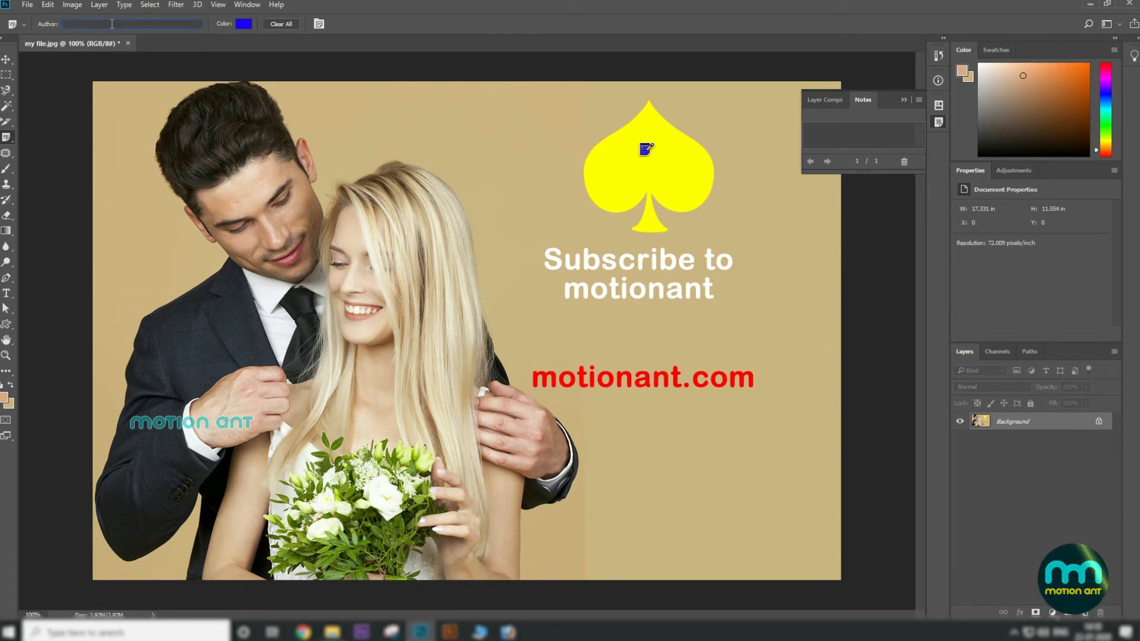